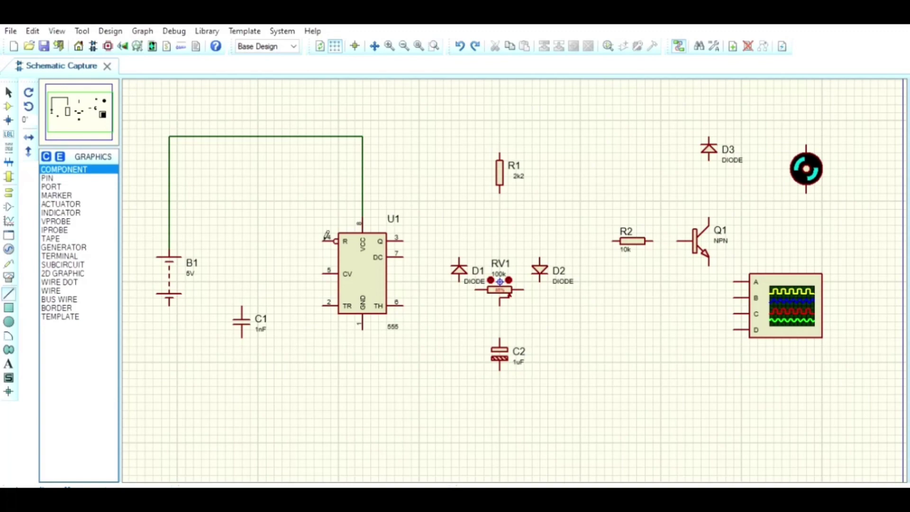
# Step: Wire U1's reset pin 4 to the supply wire at its VCC pin
pyautogui.click(365, 208)
pyautogui.scroll(2, 365, 228)
pyautogui.scroll(-2, 537, 241)
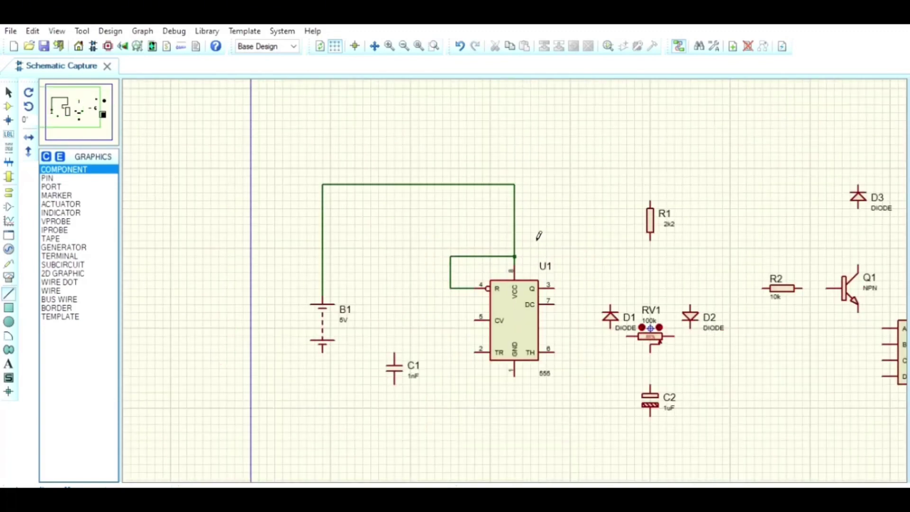
# Step: Lower the horizontal segment of the wire between battery B1 and U1's VCC pin to line up with R1's upper terminal
pyautogui.click(9, 92)
pyautogui.click(381, 183)
pyautogui.moveTo(380, 183); pyautogui.dragTo(400, 201)
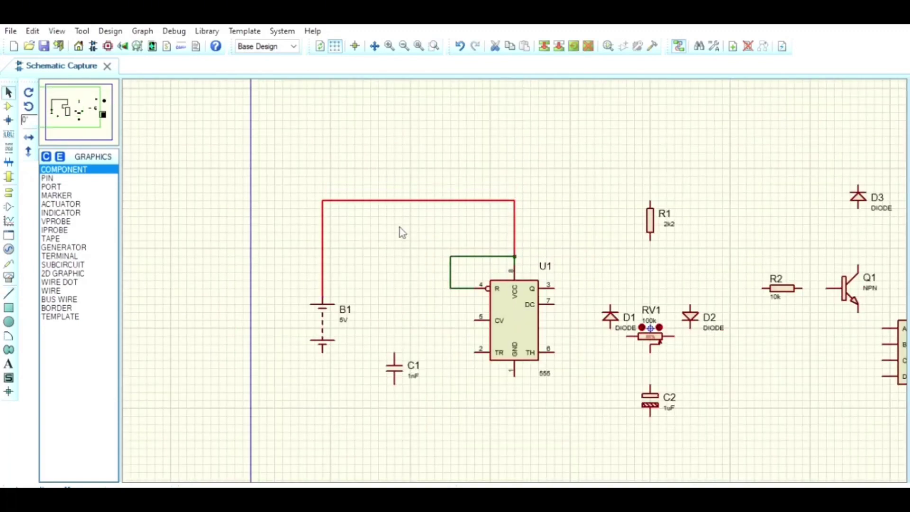
pyautogui.click(400, 227)
# Step: Wire R1's upper terminal to the supply line and D3's cathode to R1's supply junction
pyautogui.click(8, 294)
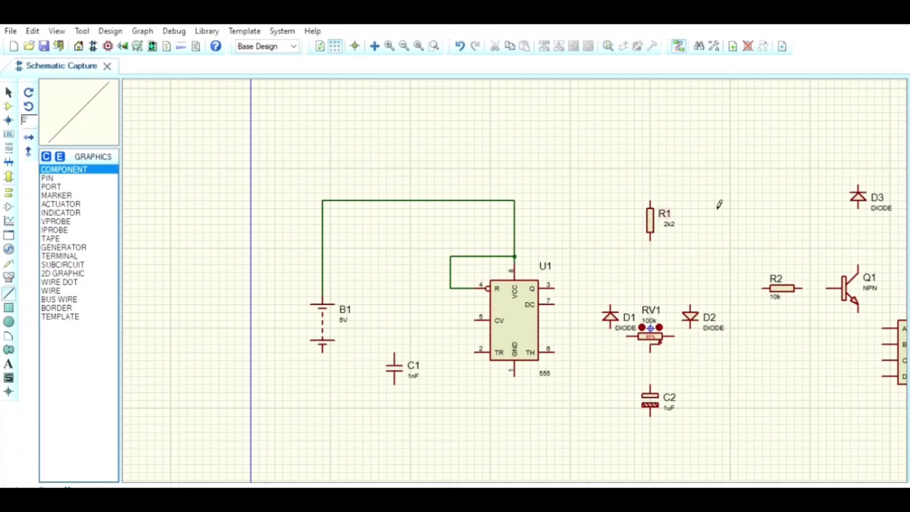
pyautogui.click(651, 201)
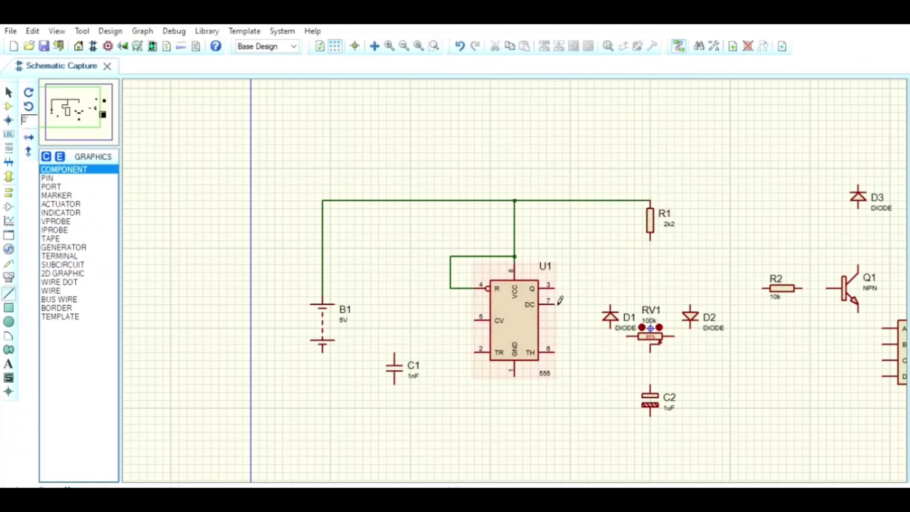
pyautogui.moveTo(557, 305); pyautogui.dragTo(379, 319, button='middle')
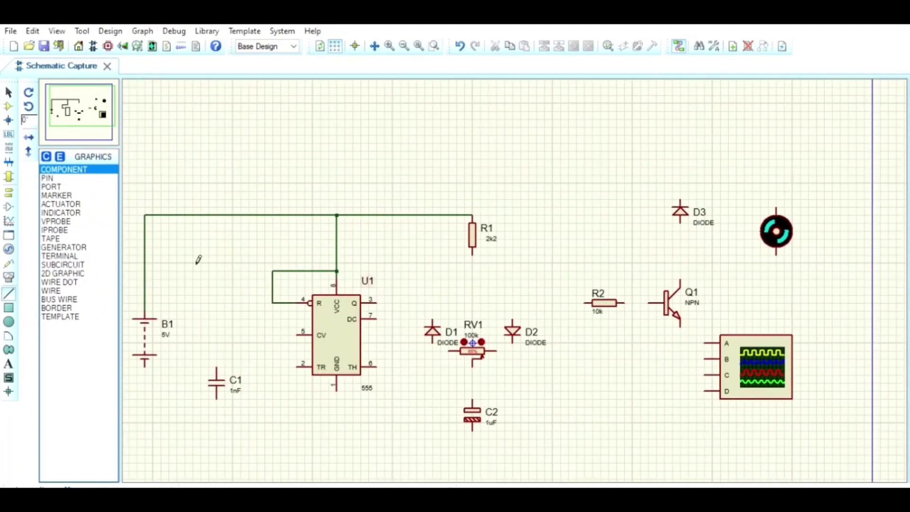
pyautogui.click(682, 200)
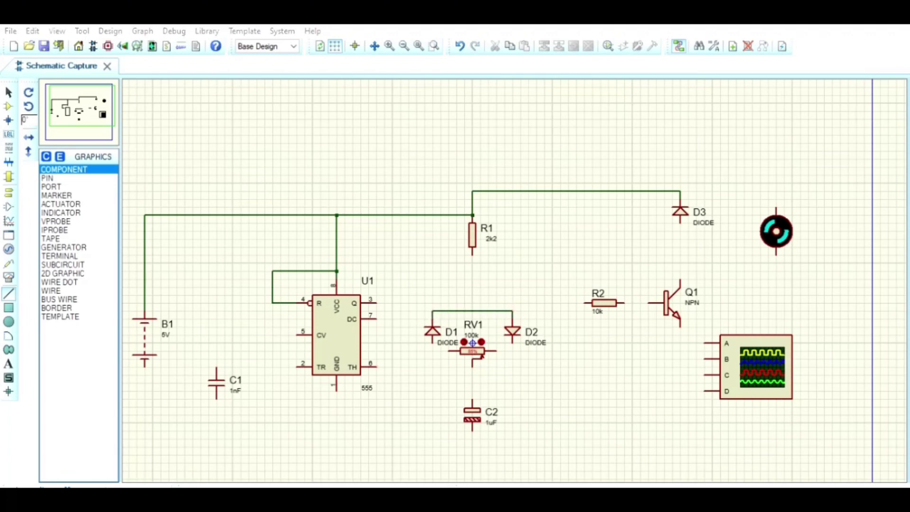
# Step: Wire U1's Q output to R2 and link U1's TR pin to its TH pin
pyautogui.click(377, 303)
pyautogui.click(586, 303)
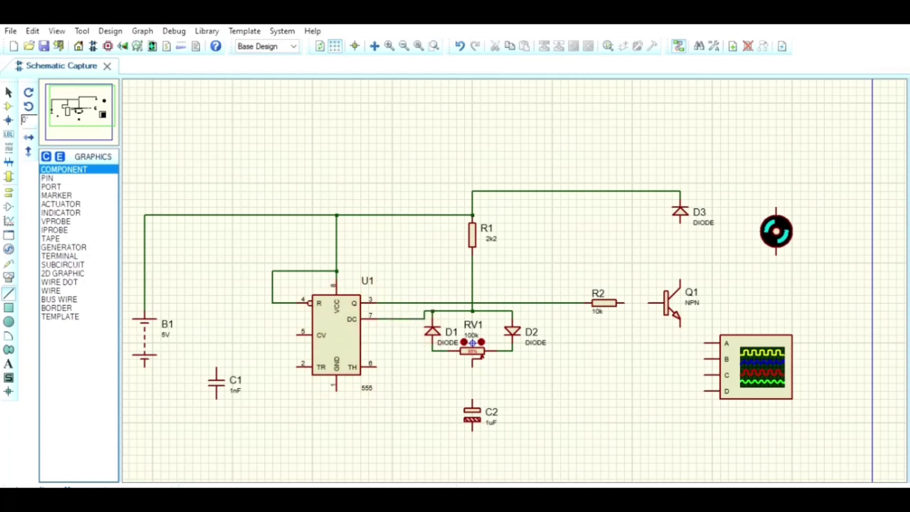
pyautogui.click(297, 367)
pyautogui.click(376, 367)
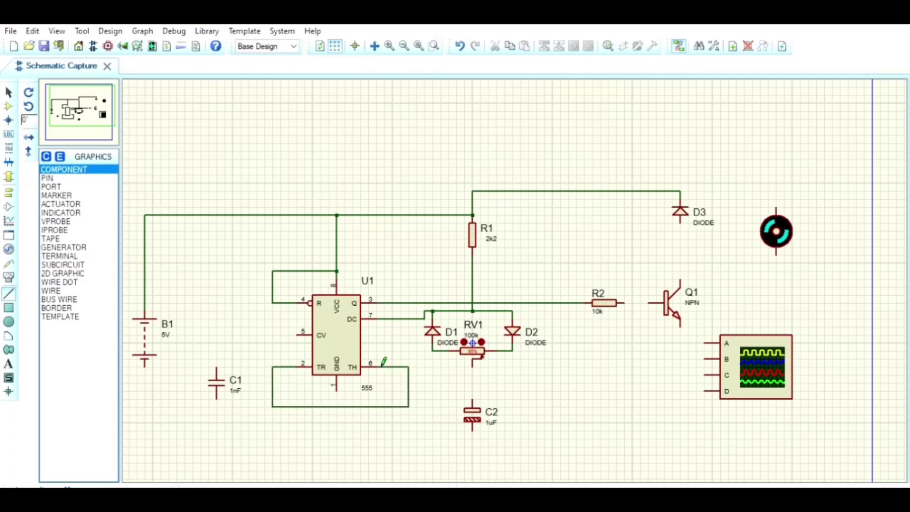
# Step: Wire B1's negative terminal to C2's lower end, and connect C1 between U1's CV pin and that ground line
pyautogui.click(145, 366)
pyautogui.click(474, 430)
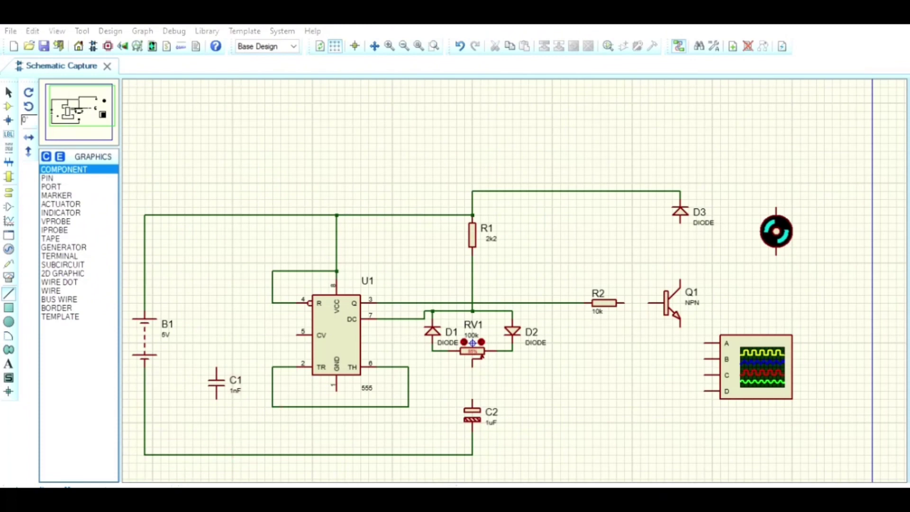
pyautogui.click(302, 335)
pyautogui.click(216, 398)
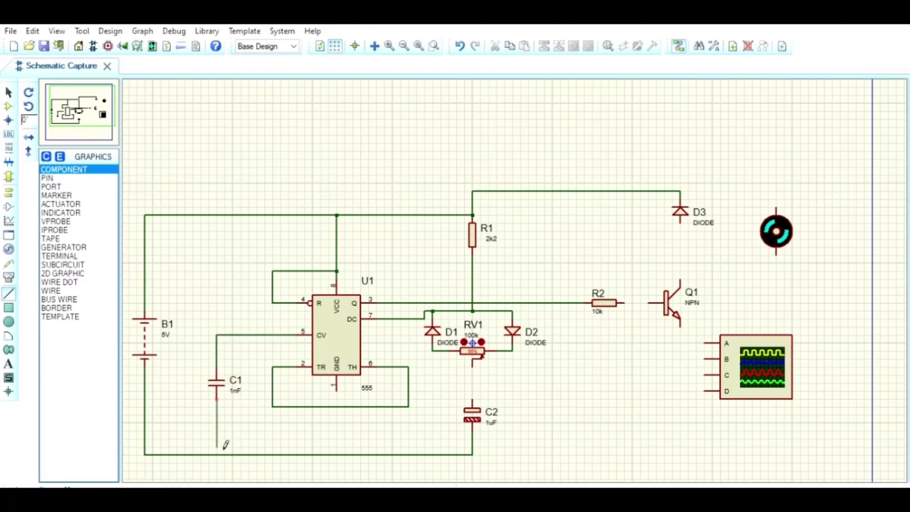
pyautogui.click(217, 455)
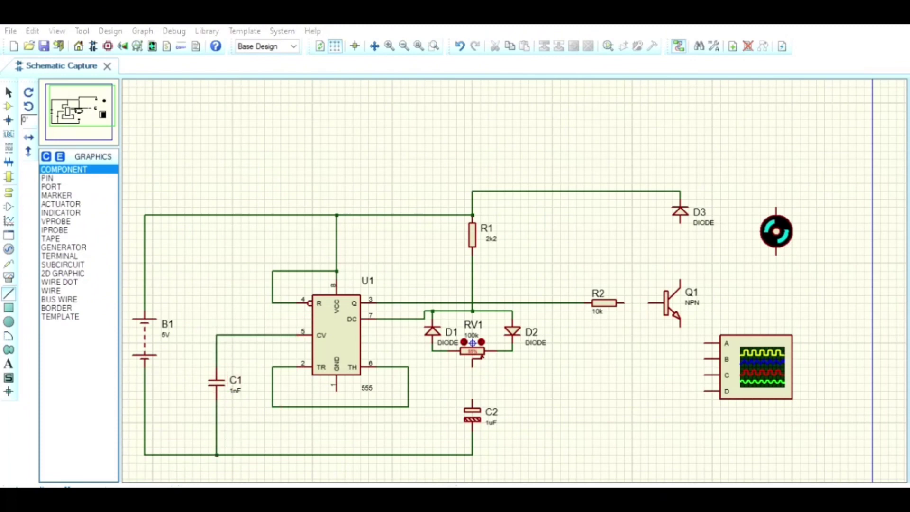
# Step: Wire Q1's emitter to the ground line and oscilloscope channel A to the wire between R2 and Q1's base
pyautogui.click(680, 326)
pyautogui.click(473, 455)
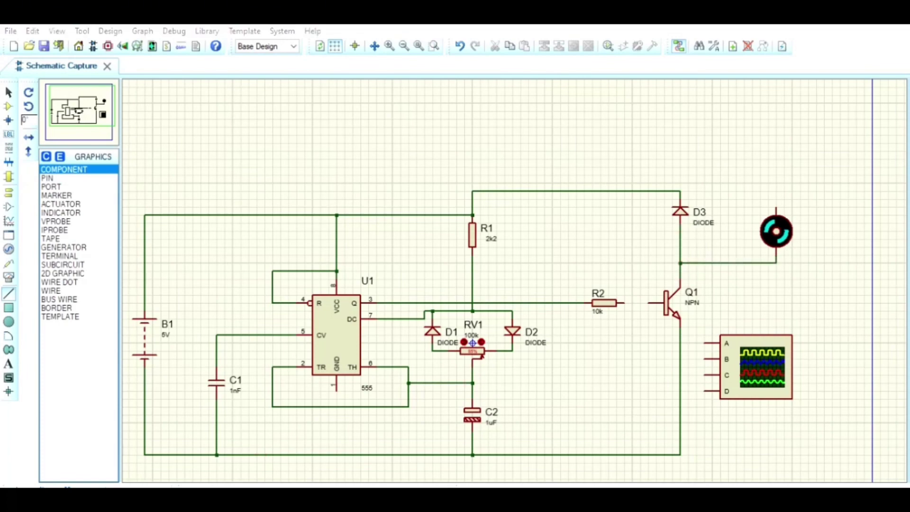
pyautogui.moveTo(660, 338); pyautogui.dragTo(596, 292, button='middle')
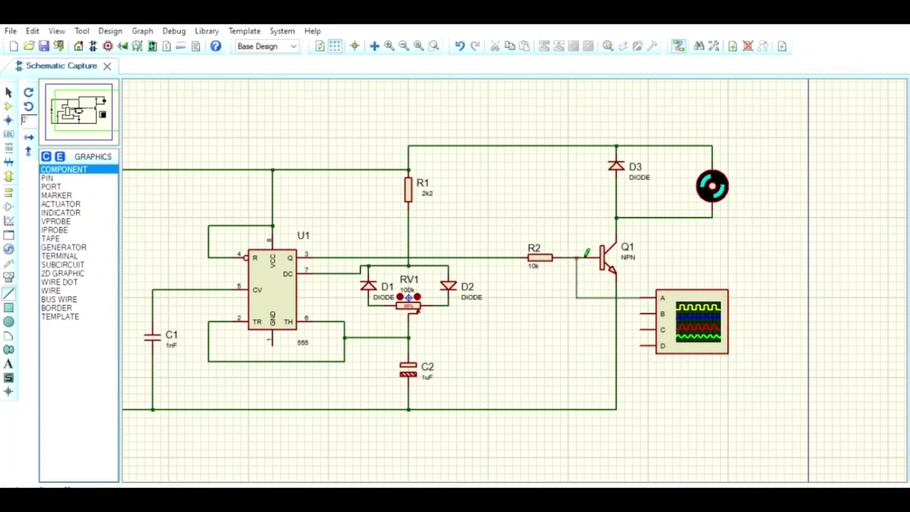
pyautogui.moveTo(216, 375); pyautogui.dragTo(281, 350, button='middle')
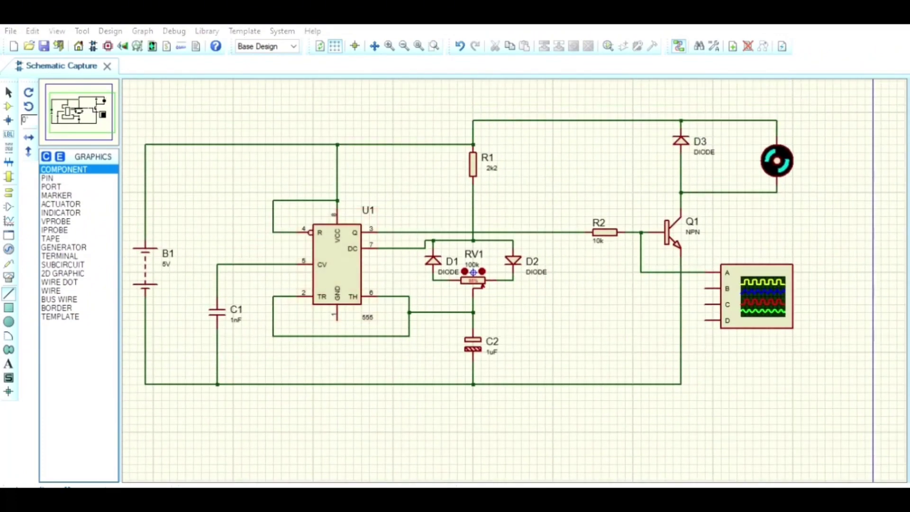
# Step: Switch to the KiCad schematic and place an NPN transistor, a diode D, a Motor_DC and a Battery symbol around the NE555P circuit
pyautogui.moveTo(326, 473); pyautogui.dragTo(524, 275, button='middle')
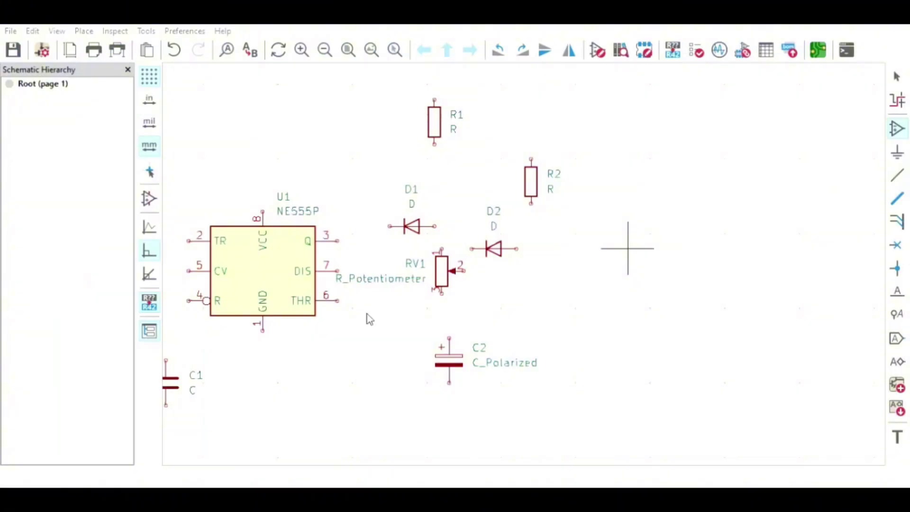
pyautogui.click(620, 218)
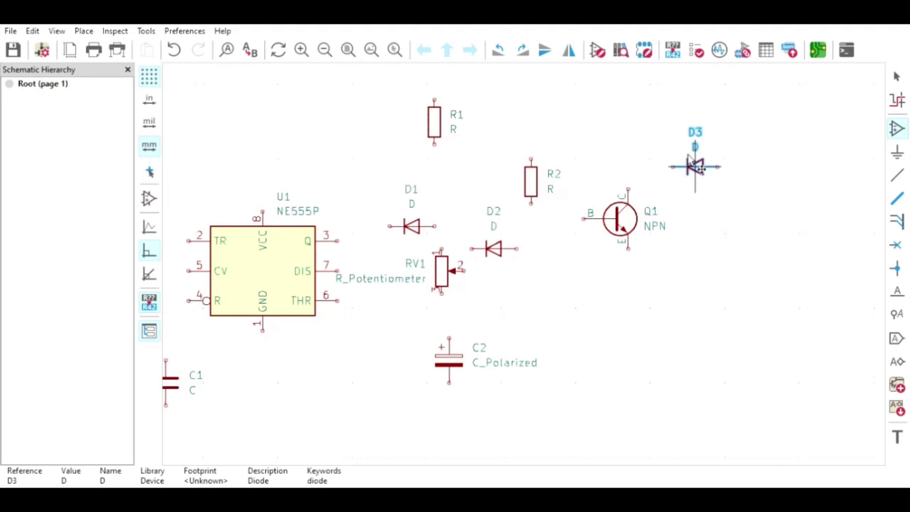
pyautogui.click(665, 159)
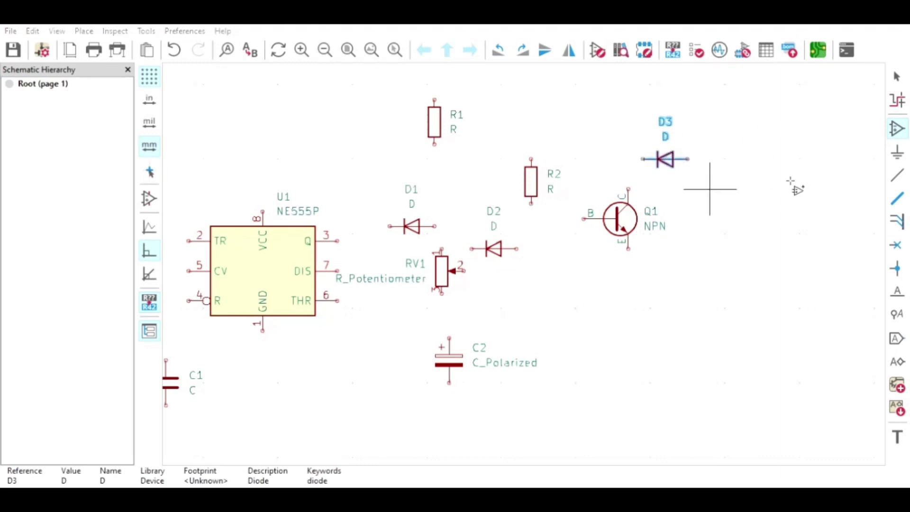
pyautogui.click(740, 204)
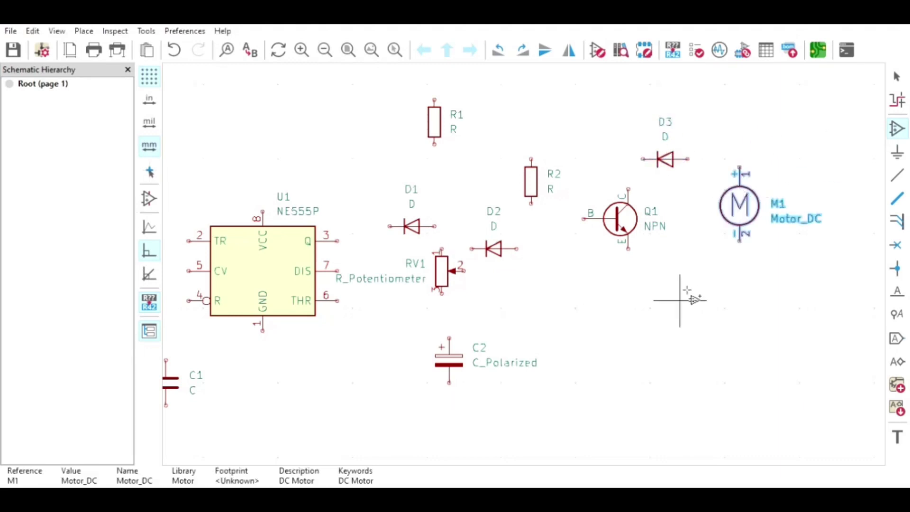
pyautogui.press('Escape')
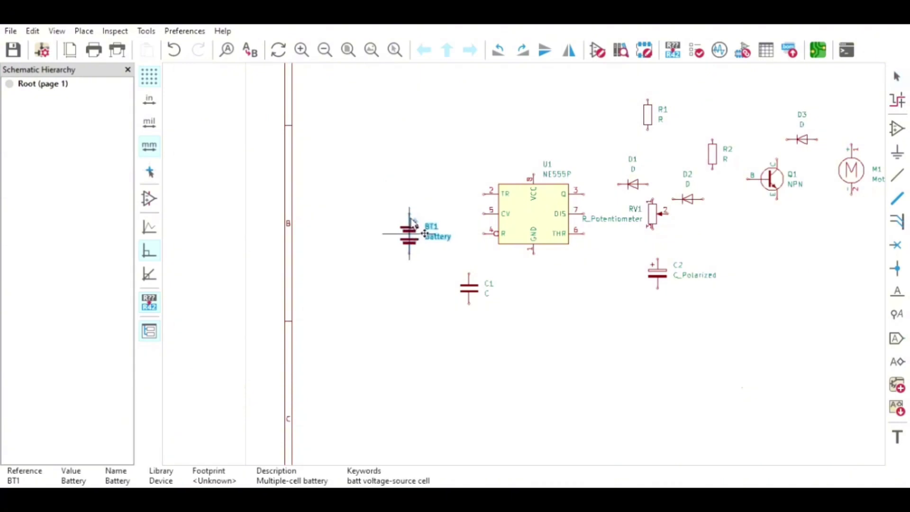
pyautogui.click(399, 213)
# Step: Move capacitor C1 slightly toward the battery and polarized capacitor C2 further below the potentiometer
pyautogui.click(469, 285)
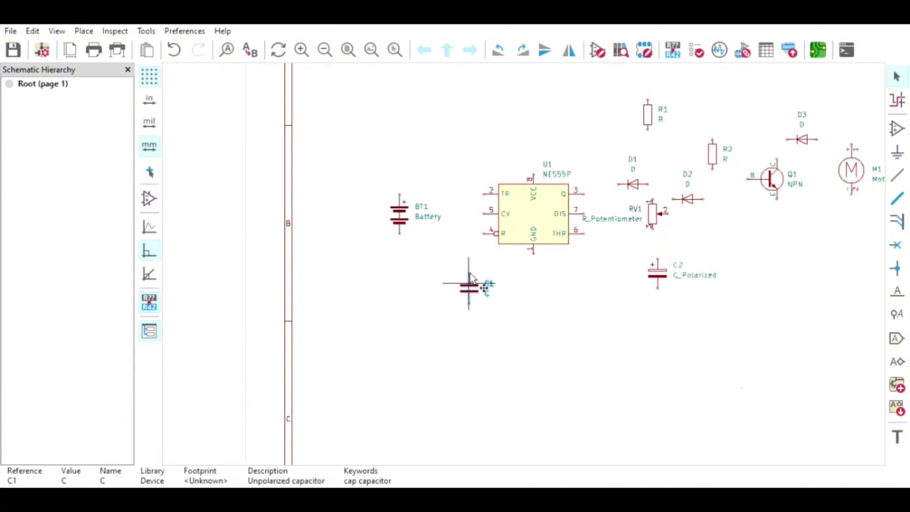
pyautogui.moveTo(470, 281); pyautogui.dragTo(450, 281)
pyautogui.moveTo(666, 199); pyautogui.dragTo(545, 252, button='middle')
pyautogui.moveTo(536, 324); pyautogui.dragTo(536, 394)
# Step: Rotate D1 to point upward and RV1 to lie horizontally with its wiper facing down, placing both above C2
pyautogui.click(516, 232)
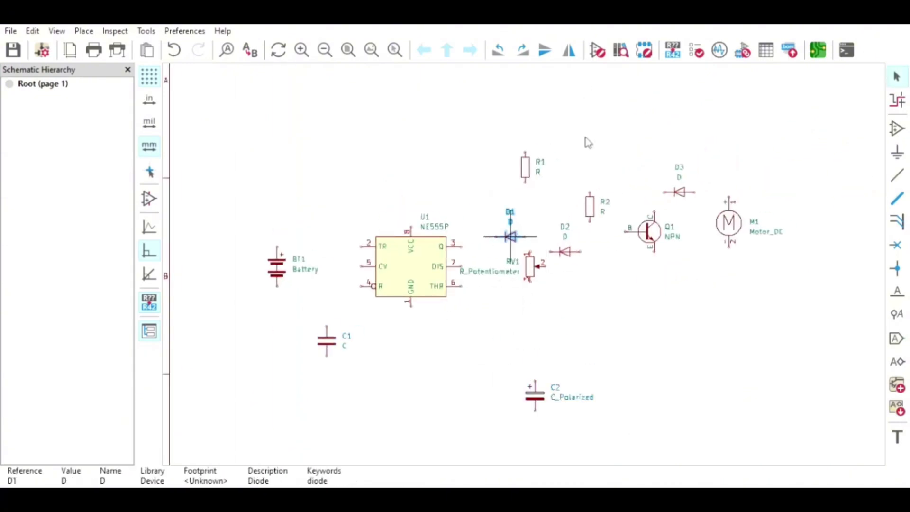
pyautogui.click(523, 50)
pyautogui.moveTo(512, 237); pyautogui.dragTo(515, 287)
pyautogui.moveTo(530, 267); pyautogui.dragTo(540, 306)
pyautogui.press('r')
pyautogui.press('r')
pyautogui.press('r')
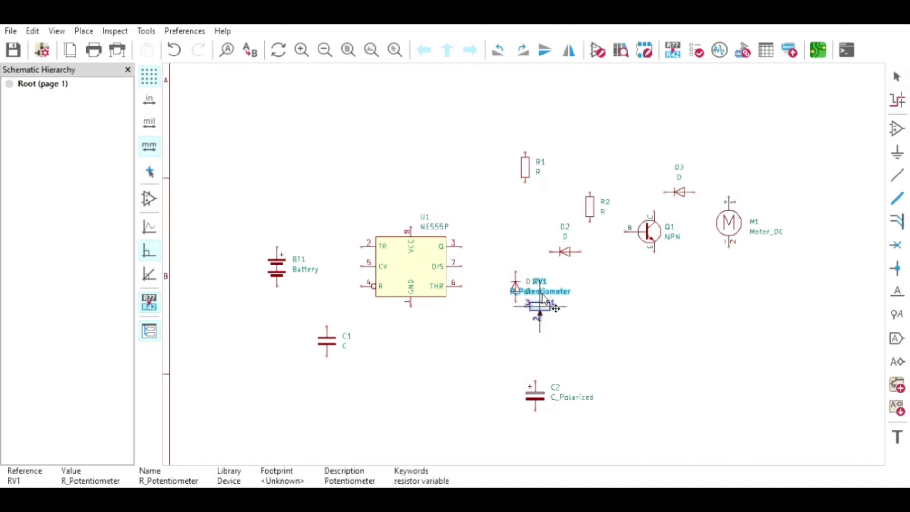
# Step: Rotate D2 to point downward at RV1's right end and shift D1 slightly left so both diodes flank the potentiometer
pyautogui.moveTo(565, 252); pyautogui.dragTo(576, 287)
pyautogui.press('r')
pyautogui.click(603, 291)
pyautogui.click(516, 287)
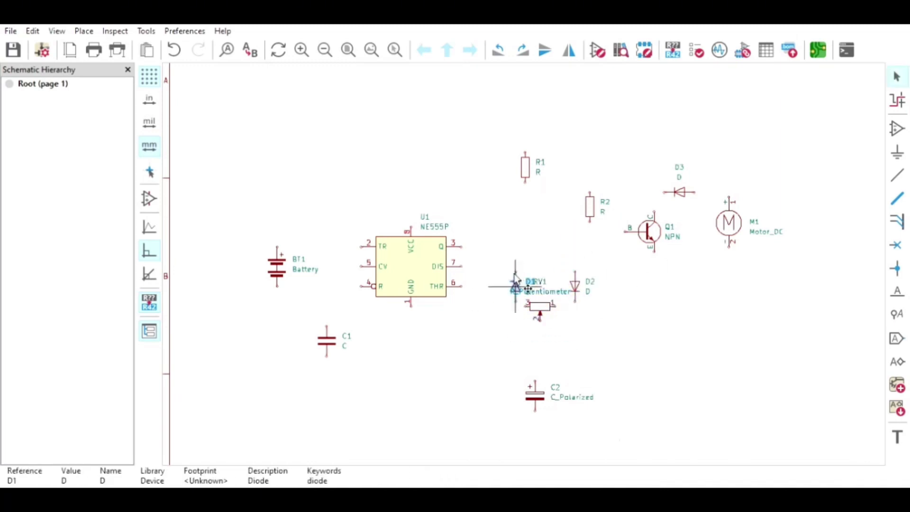
pyautogui.moveTo(516, 287); pyautogui.dragTo(511, 286)
# Step: Move R1 to the centre above D1 and D2, and shift Q1, D3 and M1 together further to the lower right
pyautogui.moveTo(527, 167); pyautogui.dragTo(536, 196)
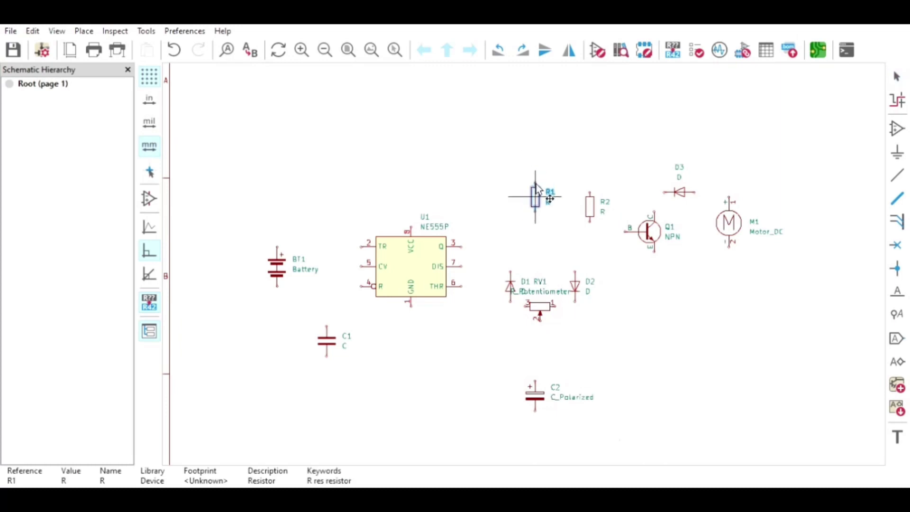
pyautogui.moveTo(620, 154); pyautogui.dragTo(789, 261)
pyautogui.moveTo(650, 231); pyautogui.dragTo(734, 331)
# Step: Move R2 to the right of R1 and rotate it horizontally in line with U1's output pin 3
pyautogui.moveTo(588, 204); pyautogui.dragTo(631, 237)
pyautogui.press('t')
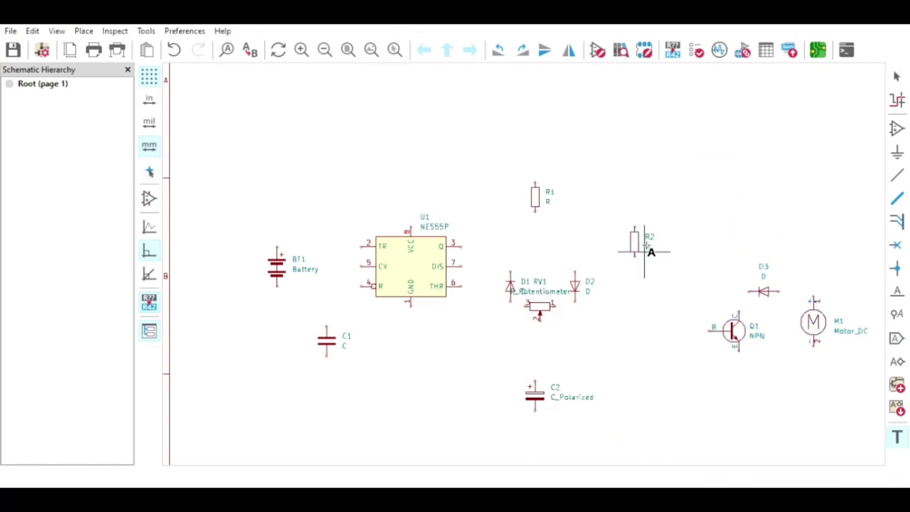
pyautogui.press('Escape')
pyautogui.press('r')
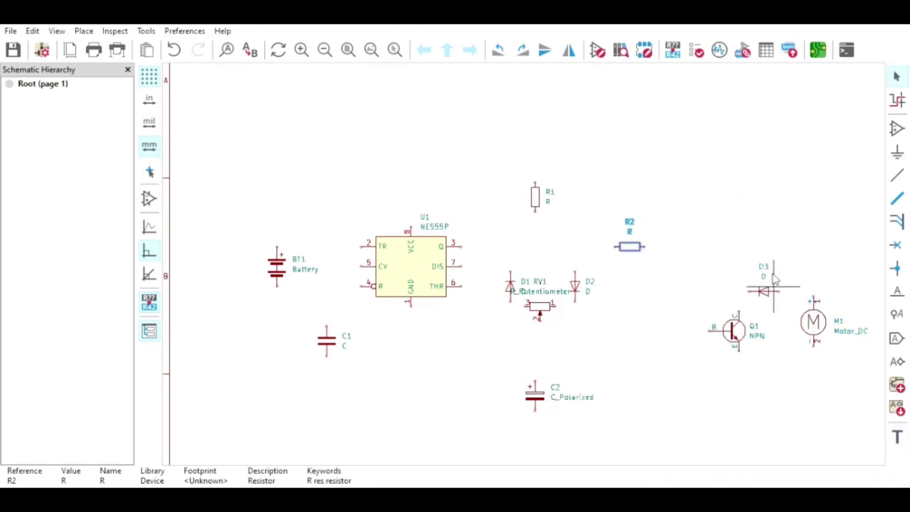
# Step: Place Q1 in line with R2, D3 upright above Q1's collector, and motor M1 to the right of D3
pyautogui.moveTo(730, 331); pyautogui.dragTo(715, 247)
pyautogui.moveTo(764, 291); pyautogui.dragTo(724, 182)
pyautogui.press('r')
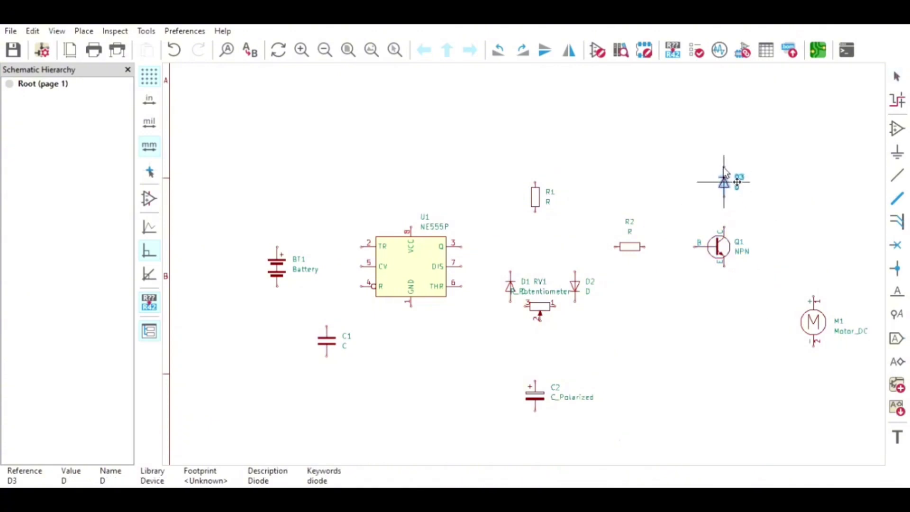
pyautogui.moveTo(813, 319); pyautogui.dragTo(808, 190)
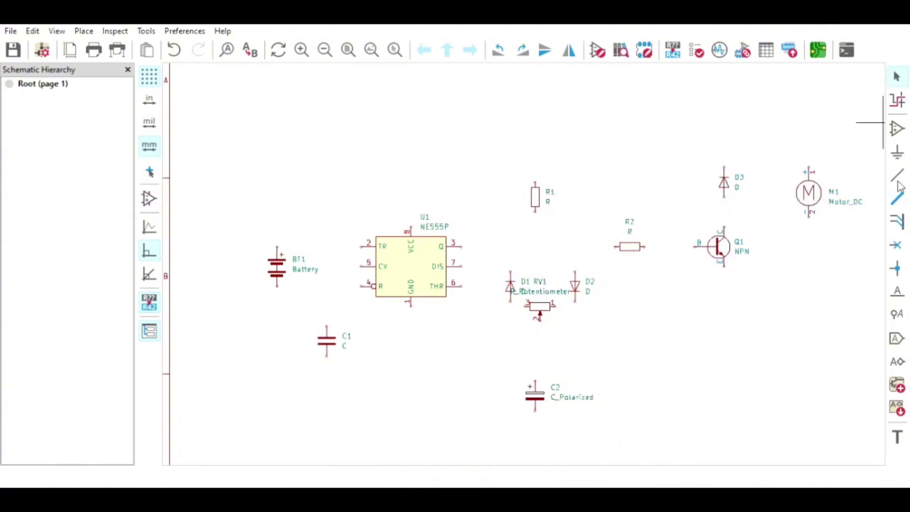
# Step: Replace the battery symbol BT1 with a Conn_01x02_Pin connector to the left of U1
pyautogui.press('w')
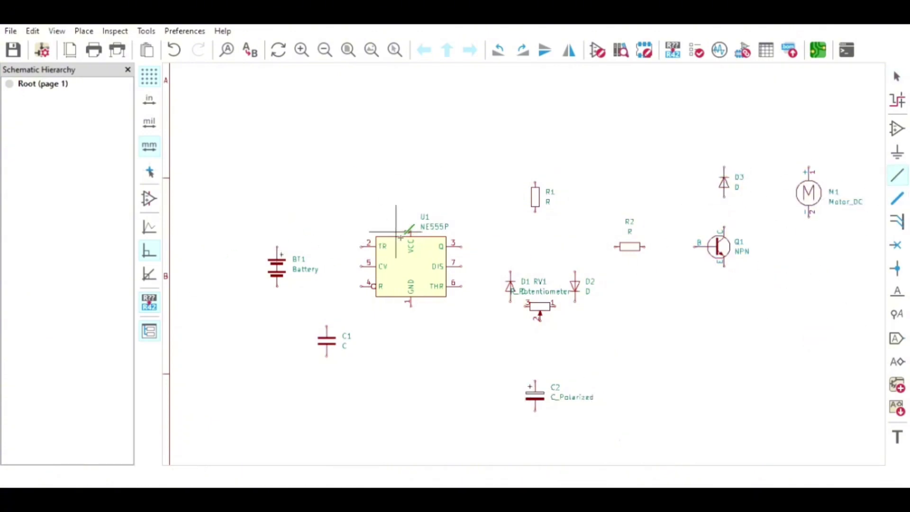
pyautogui.hscroll(-1, 421, 214)
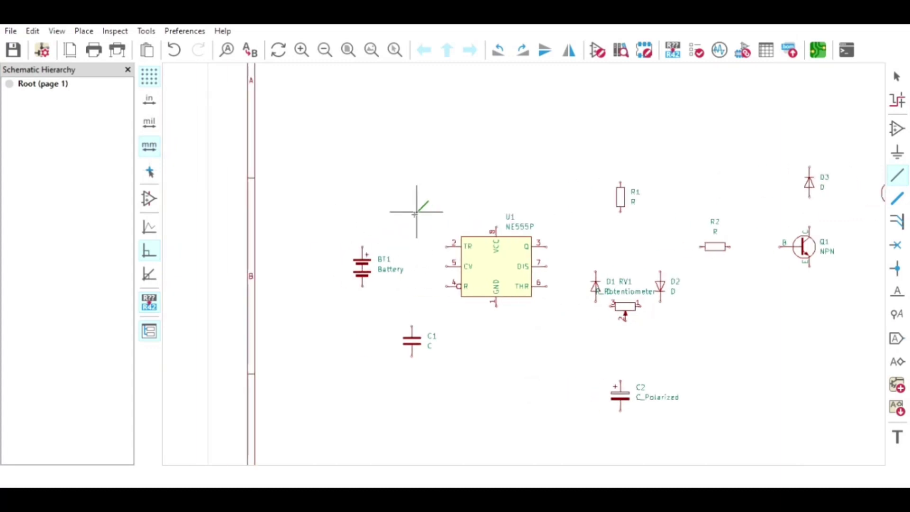
pyautogui.press('a')
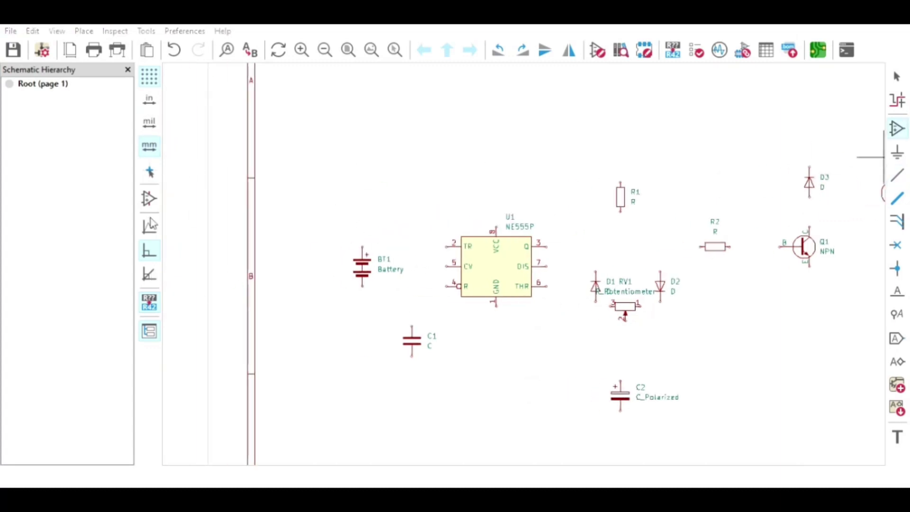
pyautogui.press('Return')
pyautogui.click(358, 261)
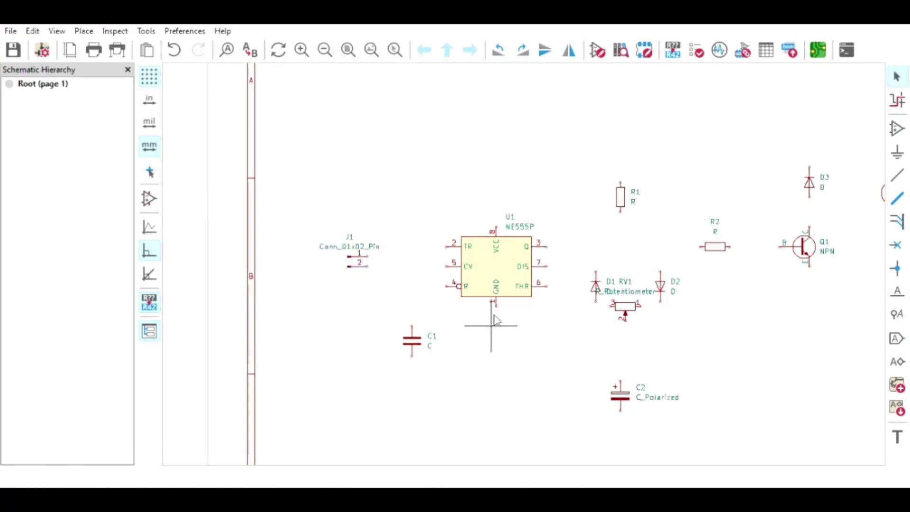
# Step: Draw a wire from connector J1's pin 1 over to U1's VCC pin 8
pyautogui.click(897, 175)
pyautogui.click(366, 253)
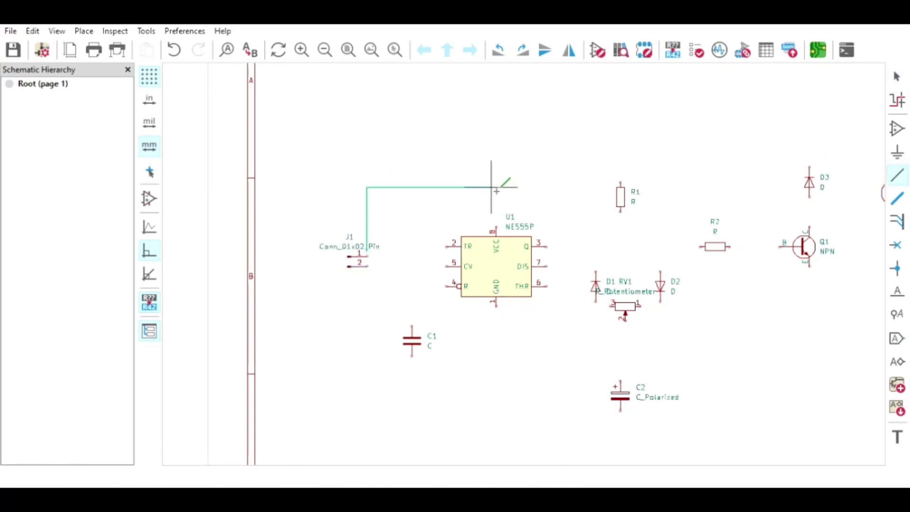
pyautogui.click(497, 232)
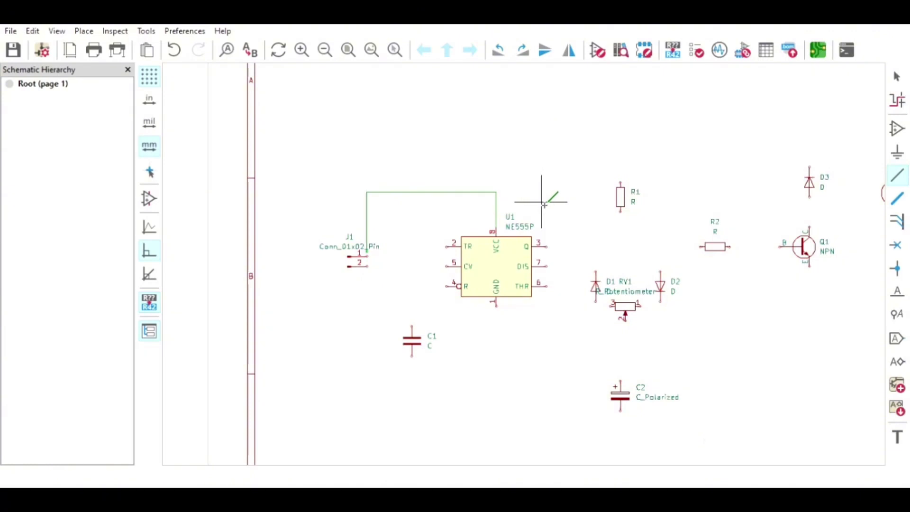
# Step: Wire U1's reset pin 4 around the left side of the chip to the VCC wire
pyautogui.click(451, 287)
pyautogui.click(422, 212)
pyautogui.click(497, 212)
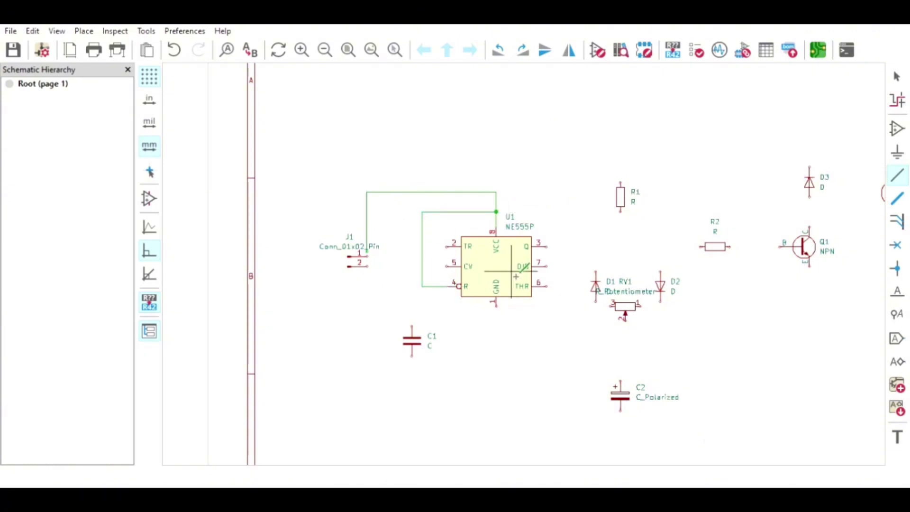
# Step: Wire C1's upper end to U1's CV pin 5, and connector J1's pin 2 to C1's lower end
pyautogui.click(412, 326)
pyautogui.click(447, 266)
pyautogui.click(368, 266)
pyautogui.click(412, 425)
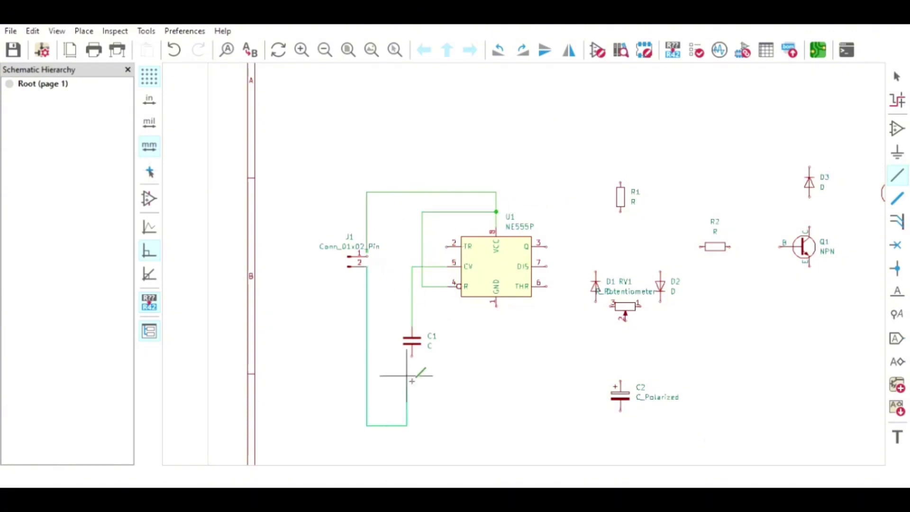
pyautogui.click(412, 357)
# Step: Wire U1's GND pin 1 down to the ground line from C1 and extend that line to C2's negative terminal
pyautogui.scroll(1, 431, 381)
pyautogui.scroll(-1, 648, 177)
pyautogui.click(421, 365)
pyautogui.click(505, 247)
pyautogui.click(505, 366)
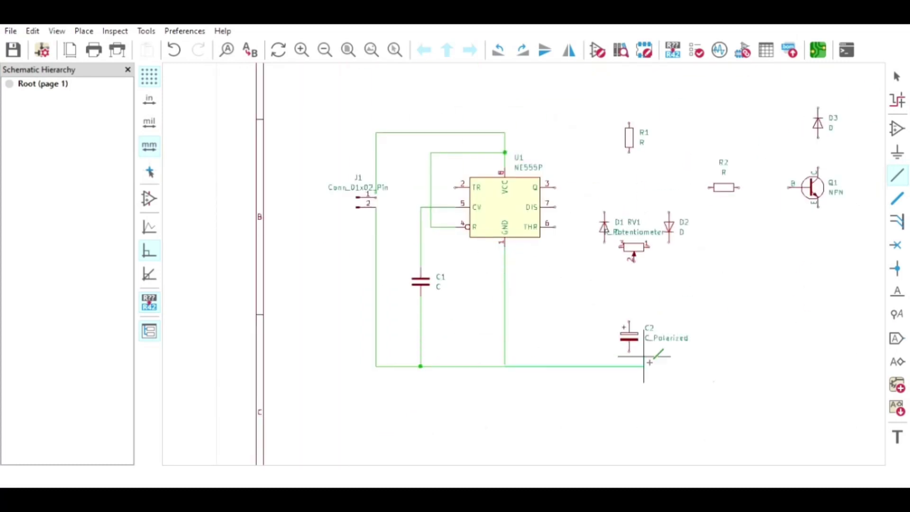
pyautogui.click(629, 351)
# Step: Align C2 under RV1's wiper pin 2 and wire the wiper to C2's positive terminal
pyautogui.moveTo(688, 281)
pyautogui.mouseDown(button='middle')
pyautogui.moveTo(622, 291)
pyautogui.moveTo(595, 310)
pyautogui.mouseUp(button='middle')
pyautogui.click(897, 77)
pyautogui.moveTo(541, 357); pyautogui.dragTo(547, 357)
pyautogui.click(897, 175)
pyautogui.click(547, 281)
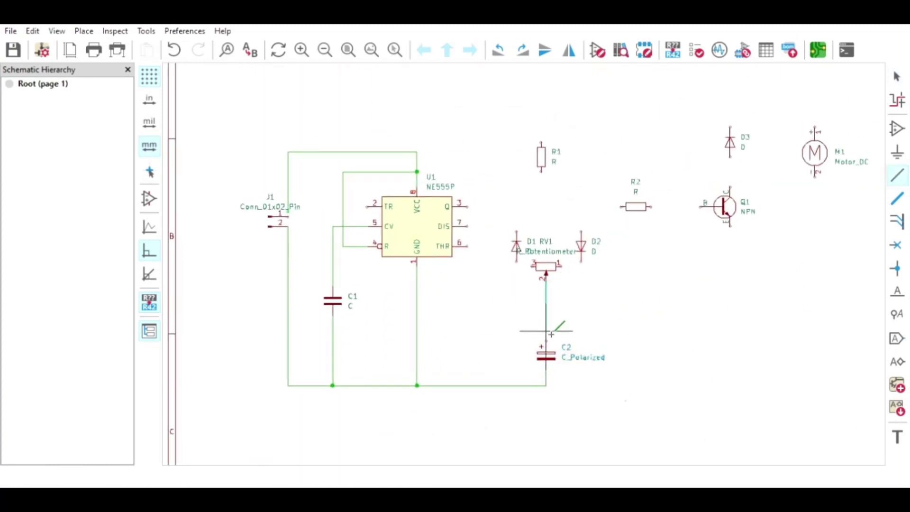
pyautogui.click(547, 341)
# Step: Wire RV1's pin 1 to D2's lower end and pin 3 to D1's lower end
pyautogui.scroll(1, 561, 306)
pyautogui.click(524, 205)
pyautogui.click(554, 197)
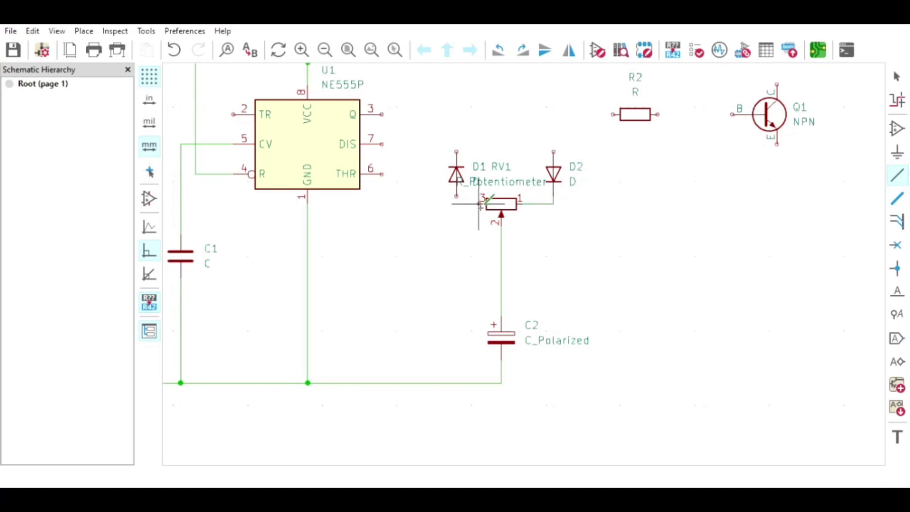
pyautogui.click(479, 205)
pyautogui.click(457, 197)
# Step: Join the upper ends of D1 and D2 with a wire and shift the diode and potentiometer group slightly down
pyautogui.moveTo(515, 150); pyautogui.dragTo(497, 196, button='middle')
pyautogui.click(440, 199)
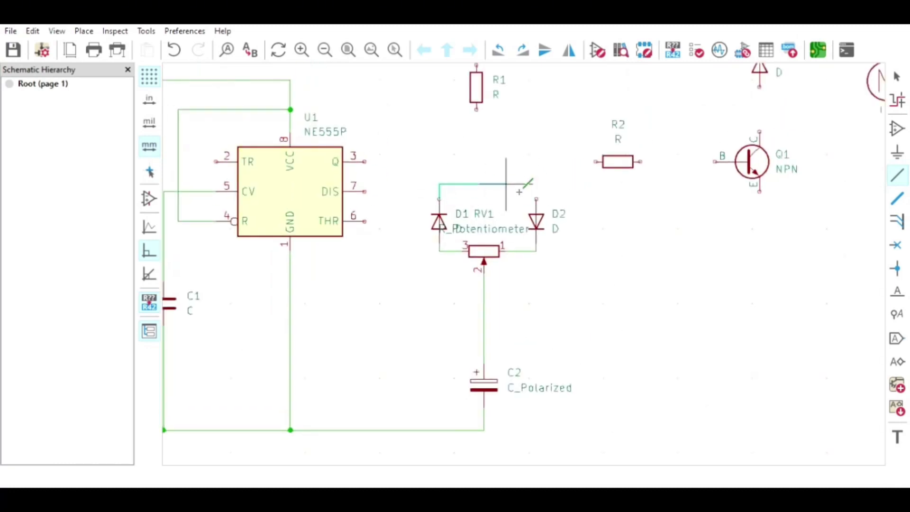
pyautogui.click(537, 192)
pyautogui.click(536, 199)
pyautogui.click(897, 77)
pyautogui.moveTo(564, 162); pyautogui.dragTo(424, 275)
pyautogui.moveTo(484, 251); pyautogui.dragTo(484, 259)
# Step: Wire U1's DIS pin 7 and R1's lower end to the wire joining D1 and D2, with R1 centred above RV1
pyautogui.click(898, 176)
pyautogui.click(365, 191)
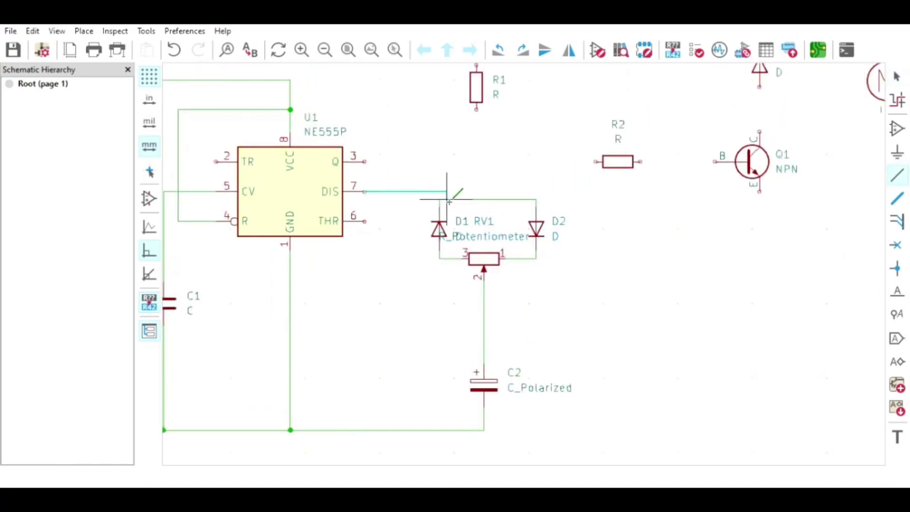
pyautogui.click(440, 199)
pyautogui.moveTo(485, 144); pyautogui.dragTo(449, 218, button='middle')
pyautogui.click(441, 183)
pyautogui.click(441, 272)
pyautogui.moveTo(441, 160); pyautogui.dragTo(448, 160)
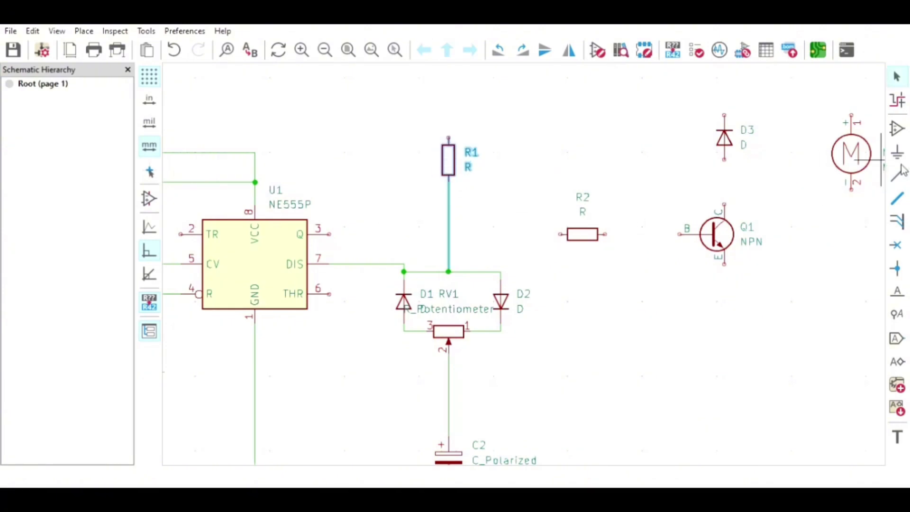
# Step: Wire U1's Q pin 3 through R2 to Q1's base, and D3's lower end to Q1's collector
pyautogui.click(898, 176)
pyautogui.click(330, 234)
pyautogui.click(560, 234)
pyautogui.click(605, 234)
pyautogui.click(681, 234)
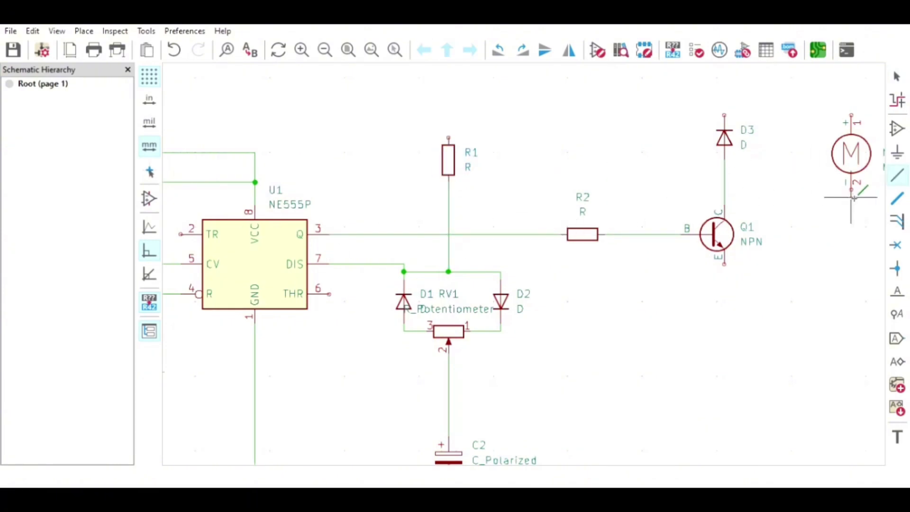
# Step: Move motor M1 slightly up and wire it parallel to D3, pin 2 to the collector wire and pin 1 to D3's upper end
pyautogui.moveTo(854, 198); pyautogui.dragTo(746, 230, button='middle')
pyautogui.press('Escape')
pyautogui.moveTo(746, 177)
pyautogui.mouseDown()
pyautogui.moveTo(760, 192)
pyautogui.moveTo(760, 170)
pyautogui.mouseUp()
pyautogui.press('w')
pyautogui.click(617, 221)
pyautogui.moveTo(685, 162); pyautogui.dragTo(670, 228, button='middle')
pyautogui.click(601, 212)
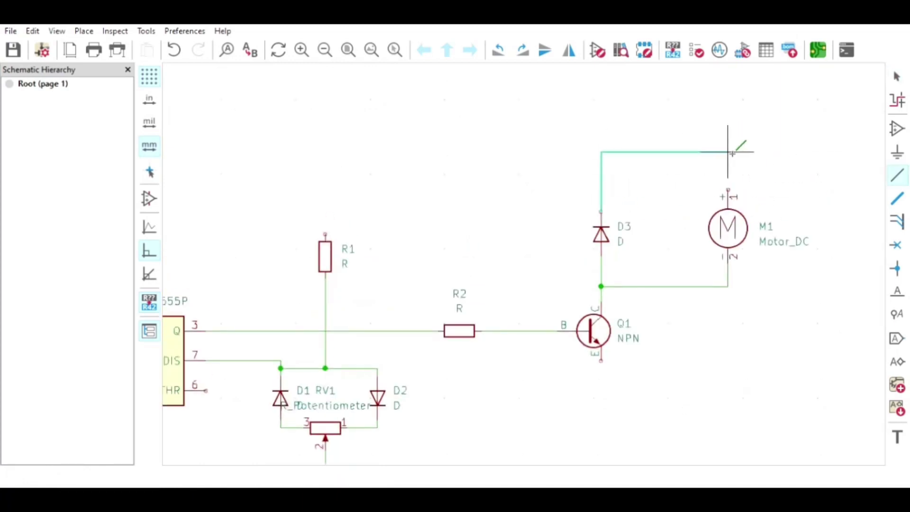
pyautogui.click(728, 190)
# Step: Wire R1's upper end over to U1's VCC wire
pyautogui.moveTo(579, 240); pyautogui.dragTo(746, 270, button='middle')
pyautogui.moveTo(472, 229); pyautogui.dragTo(558, 232, button='middle')
pyautogui.click(579, 268)
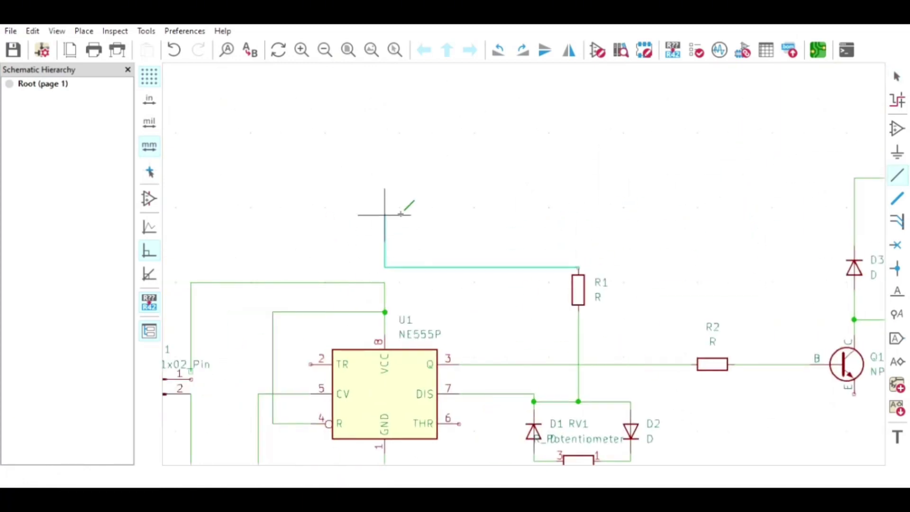
pyautogui.scroll(-3, 402, 209)
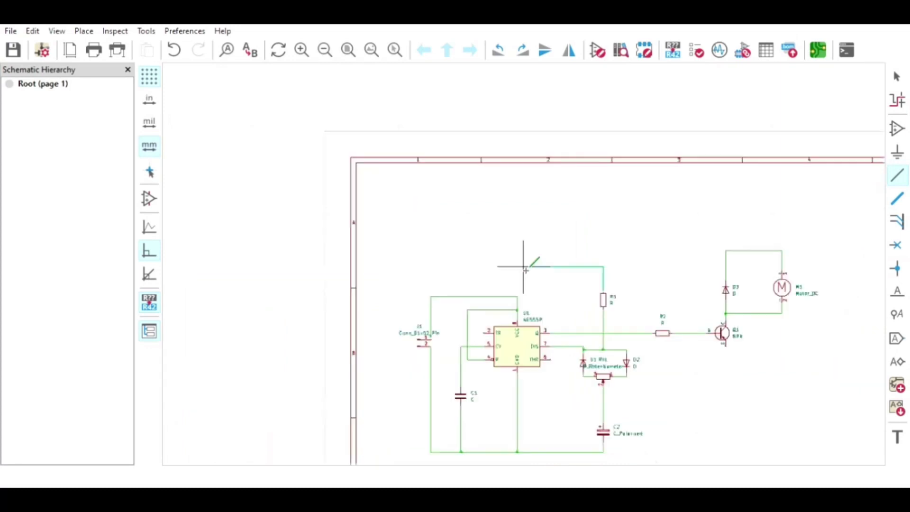
pyautogui.scroll(3, 507, 265)
pyautogui.click(545, 279)
pyautogui.click(545, 337)
# Step: Connect the wire above D3 to R1's upper end and raise the VCC wire section into one straight supply line
pyautogui.moveTo(806, 316); pyautogui.dragTo(599, 326, button='middle')
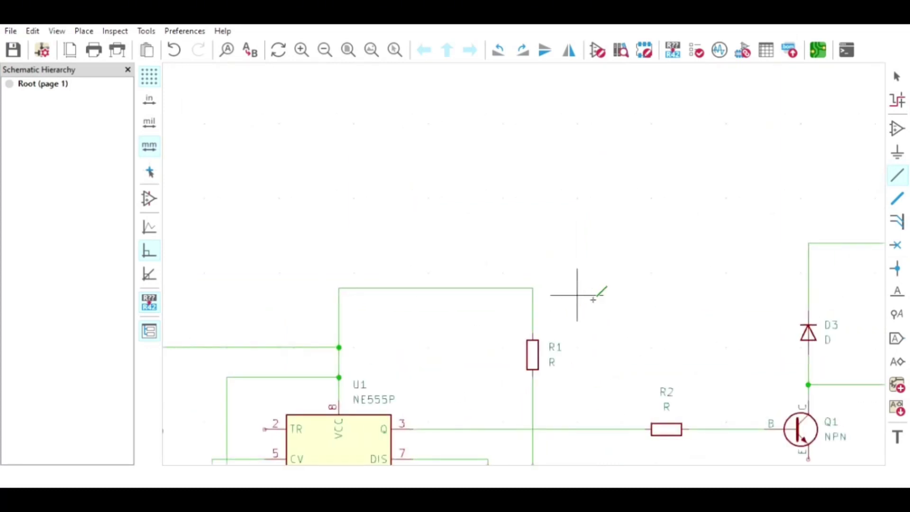
pyautogui.moveTo(697, 279); pyautogui.dragTo(526, 289, button='middle')
pyautogui.click(637, 255)
pyautogui.click(363, 298)
pyautogui.moveTo(363, 298); pyautogui.dragTo(545, 264, button='middle')
pyautogui.press('Escape')
pyautogui.click(434, 264)
pyautogui.moveTo(434, 264); pyautogui.dragTo(434, 219)
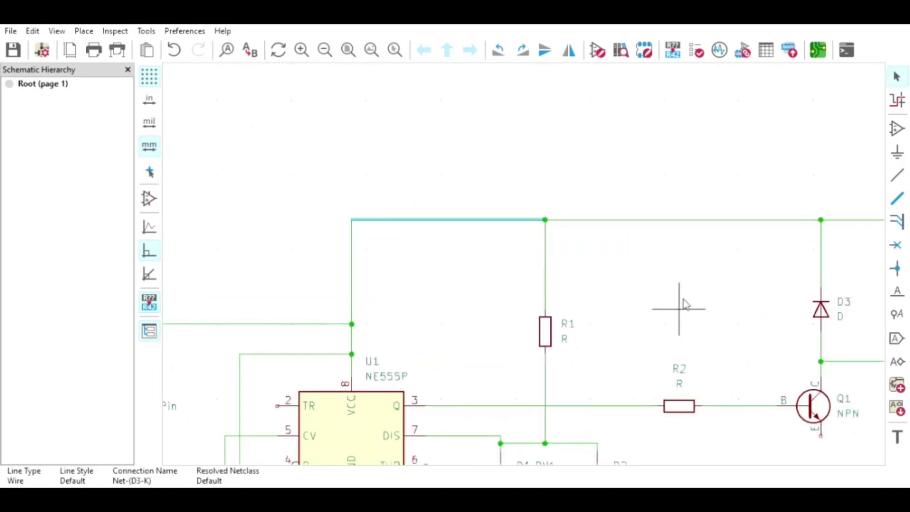
# Step: Wire Q1's emitter down to the ground line at C2's lower end
pyautogui.scroll(-1, 680, 309)
pyautogui.scroll(1, 619, 296)
pyautogui.scroll(-1, 619, 303)
pyautogui.scroll(1, 426, 266)
pyautogui.scroll(1, 557, 319)
pyautogui.scroll(-2, 512, 274)
pyautogui.scroll(1, 236, 300)
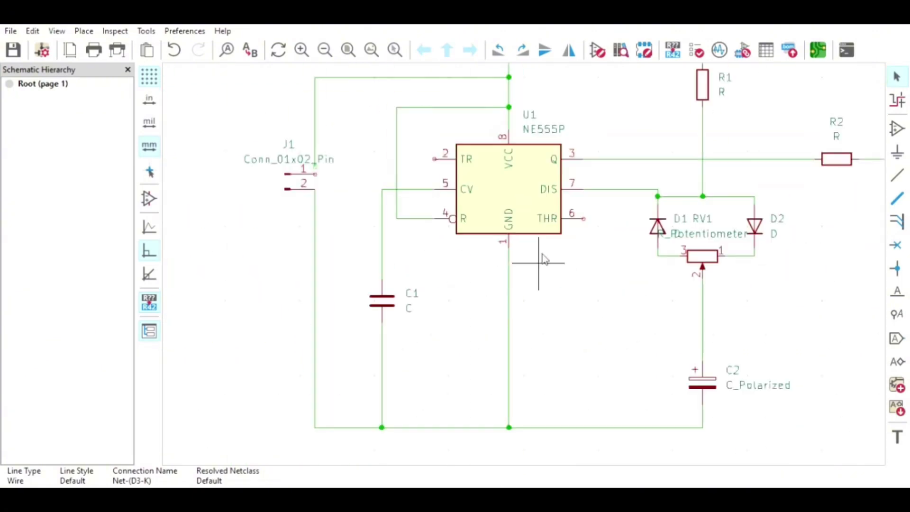
pyautogui.scroll(-1, 542, 258)
pyautogui.moveTo(619, 279); pyautogui.dragTo(522, 291, button='middle')
pyautogui.press('w')
pyautogui.click(552, 384)
pyautogui.moveTo(456, 360); pyautogui.dragTo(549, 330, button='middle')
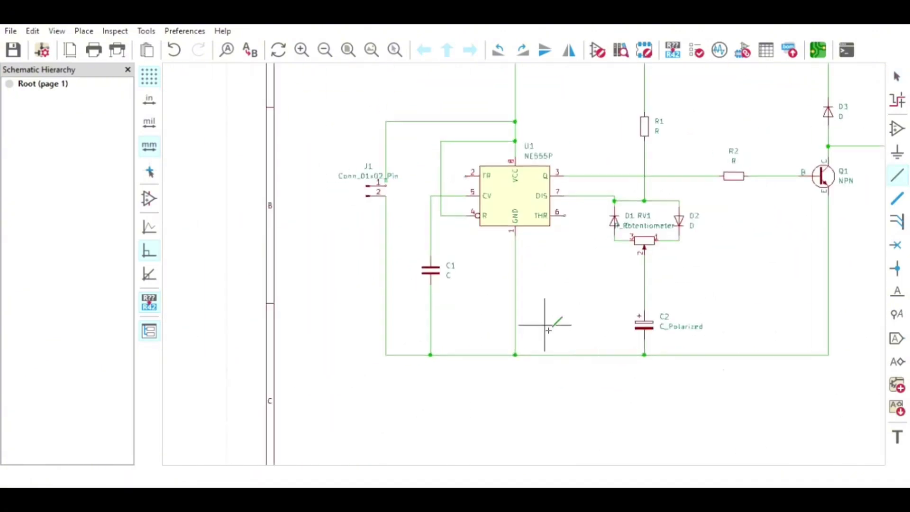
# Step: Delete connector J1 with its two vertical wires and place a Conn_01x02_Socket to the left of U1 instead
pyautogui.press('Escape')
pyautogui.moveTo(412, 219); pyautogui.dragTo(363, 161)
pyautogui.press('Delete')
pyautogui.click(897, 125)
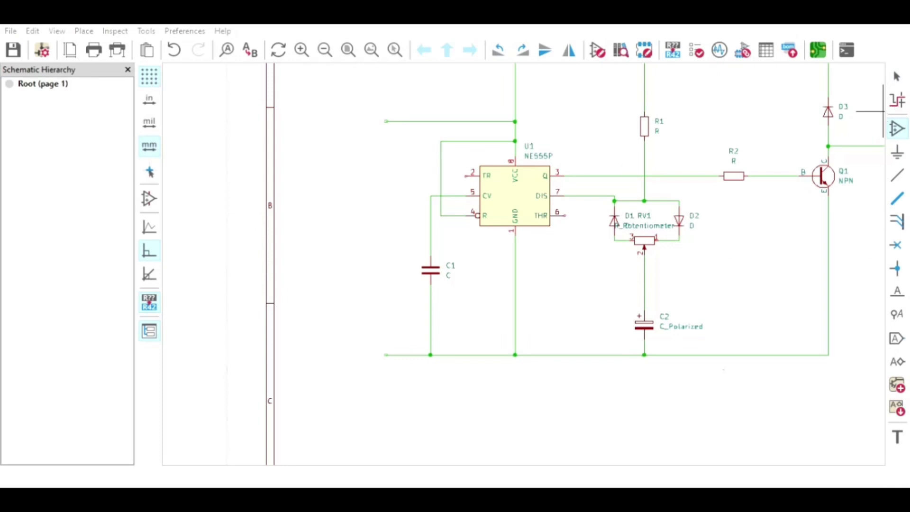
pyautogui.click(410, 436)
pyautogui.click(346, 220)
pyautogui.moveTo(348, 220); pyautogui.dragTo(306, 231, button='middle')
# Step: Replace the generic diodes D1 and D2 with 1N4007 diodes placed in the gaps on either side of RV1
pyautogui.click(901, 71)
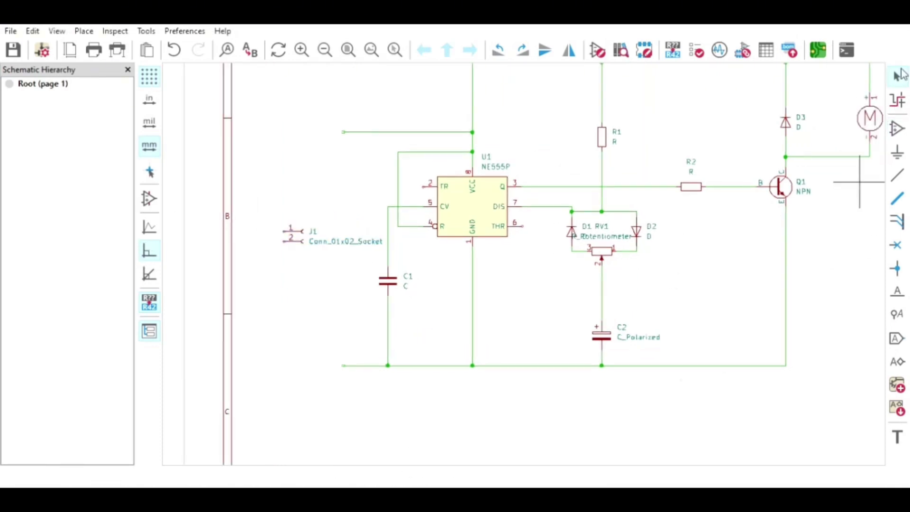
pyautogui.click(572, 231)
pyautogui.press('Delete')
pyautogui.click(637, 231)
pyautogui.press('Delete')
pyautogui.click(901, 124)
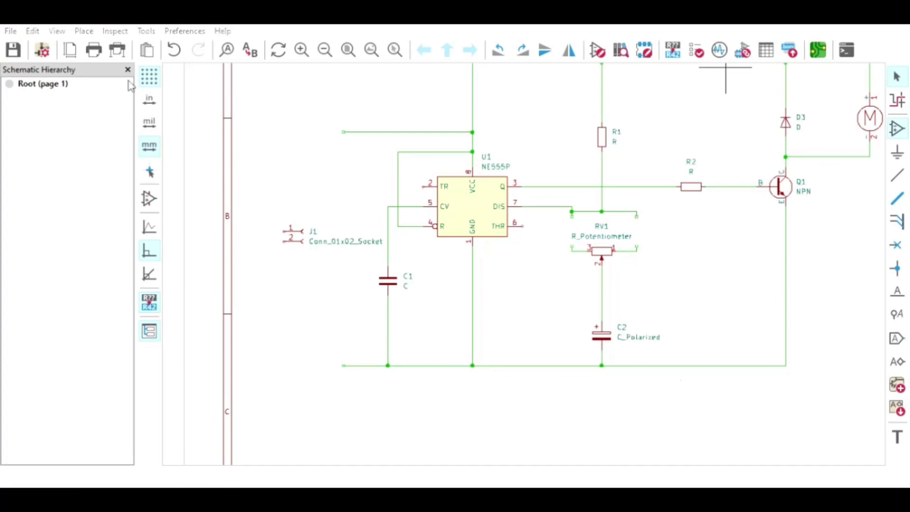
pyautogui.click(525, 286)
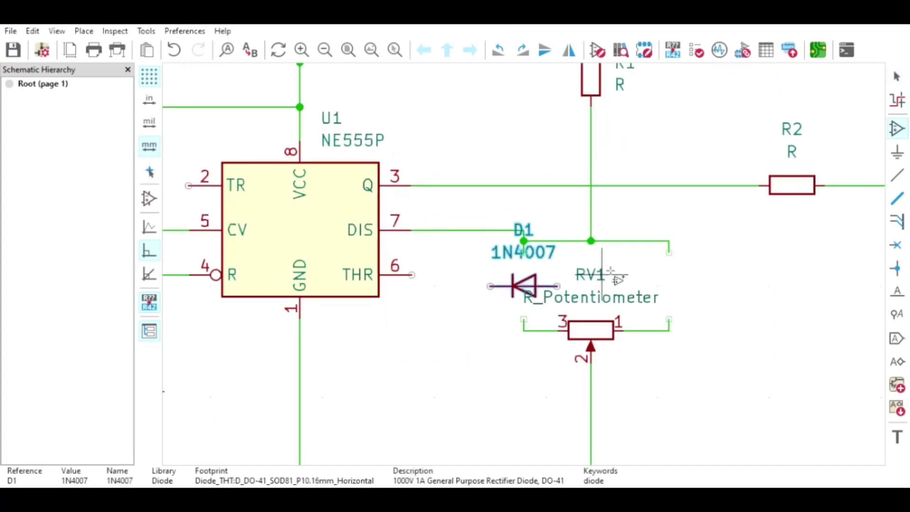
pyautogui.click(647, 275)
pyautogui.click(669, 286)
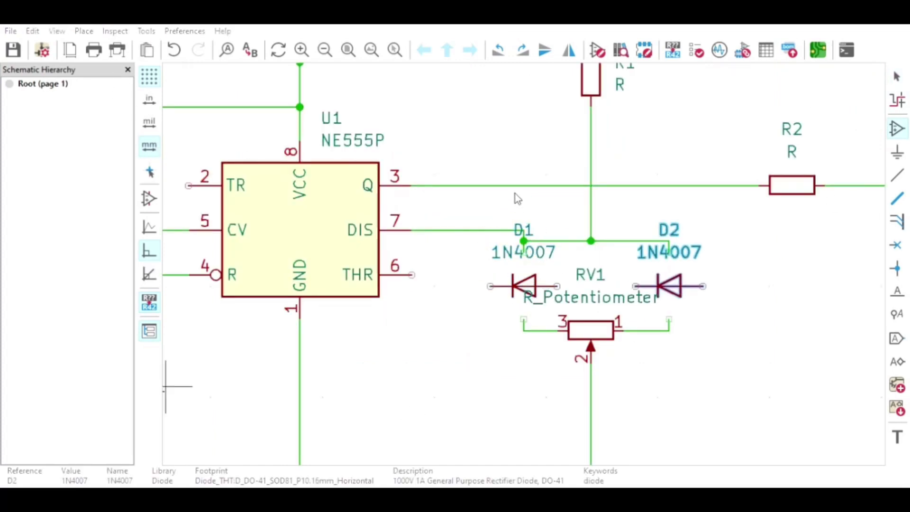
# Step: Rotate the 1N4007 diodes upright into their wire gaps, D1 pointing up and D2 pointing down
pyautogui.click(524, 286)
pyautogui.press('r')
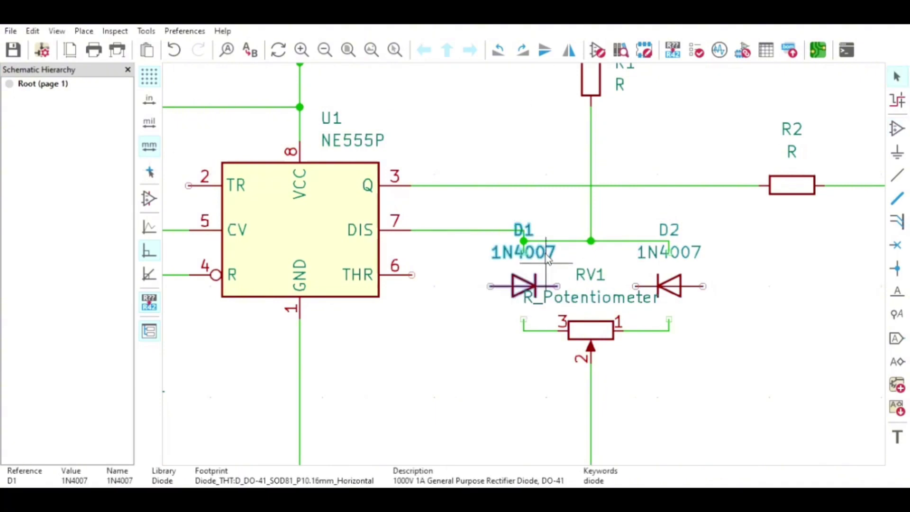
pyautogui.click(669, 286)
pyautogui.press('r')
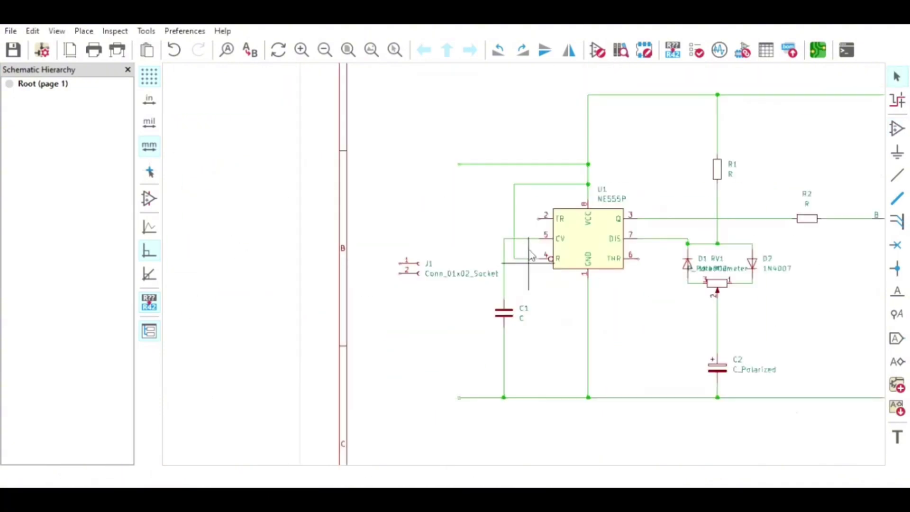
# Step: Rotate connector J1 by 180 degrees so its pins face the circuit
pyautogui.scroll(3, 545, 156)
pyautogui.press('r')
pyautogui.press('r')
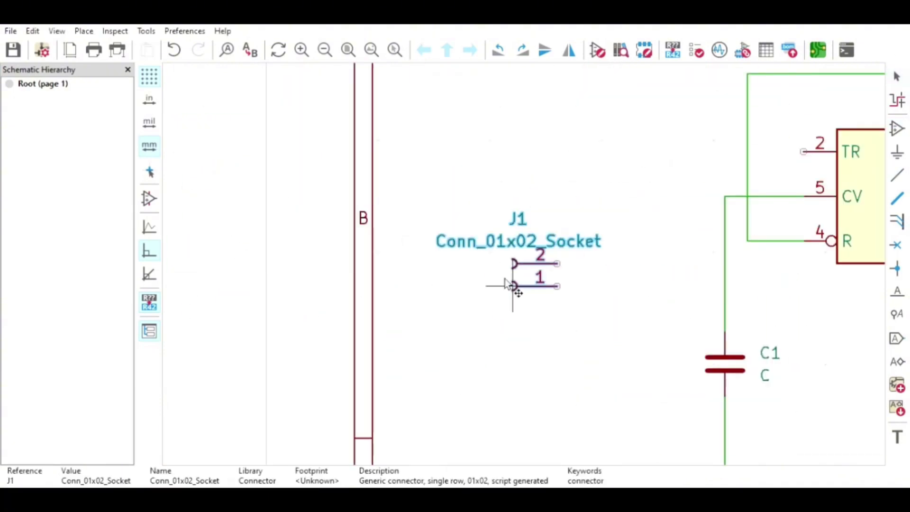
pyautogui.click(514, 287)
pyautogui.scroll(-1, 514, 286)
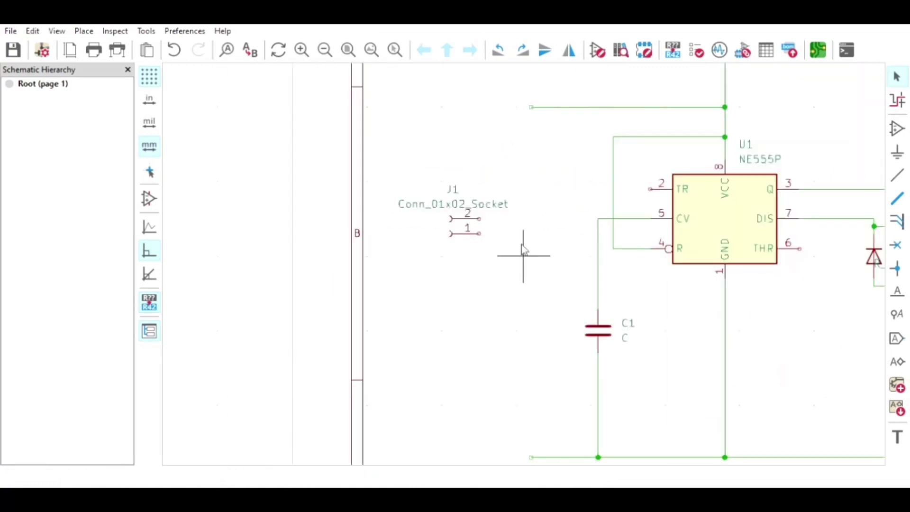
# Step: Flip J1 vertically so pin 1 is above pin 2 and position it between the open supply and ground wire ends
pyautogui.click(479, 233)
pyautogui.press('x')
pyautogui.moveTo(470, 237); pyautogui.dragTo(449, 243)
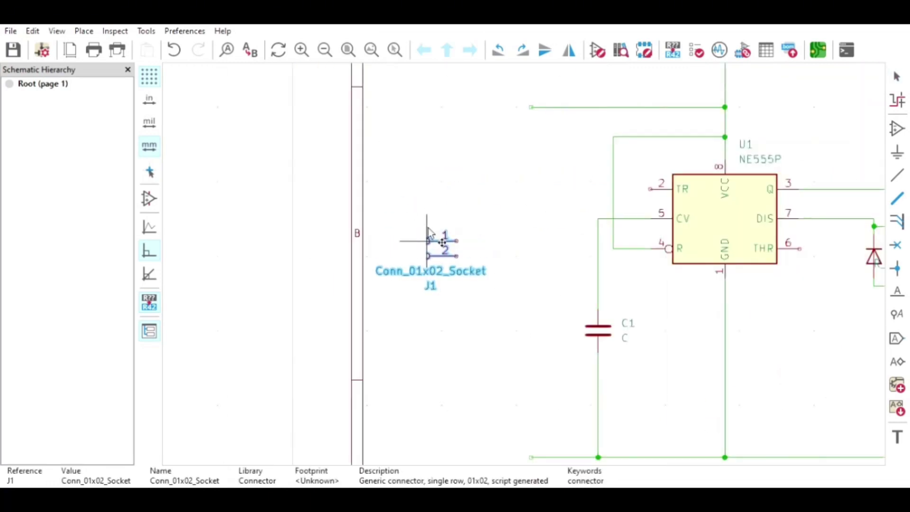
pyautogui.click(464, 332)
pyautogui.moveTo(484, 215); pyautogui.dragTo(437, 285)
pyautogui.moveTo(443, 246); pyautogui.dragTo(457, 208)
pyautogui.click(451, 275)
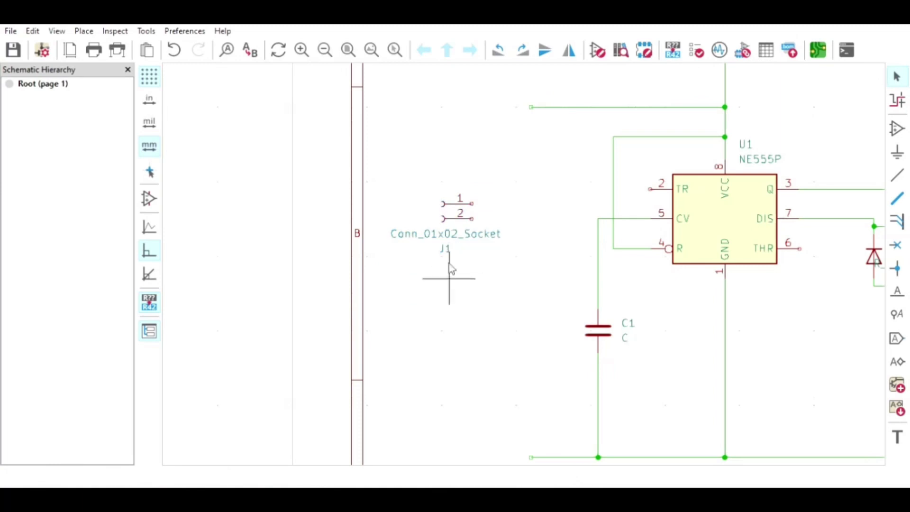
# Step: Wire J1's pin 1 to the open VCC wire end and pin 2 to the open ground line end
pyautogui.press('w')
pyautogui.click(472, 204)
pyautogui.click(531, 107)
pyautogui.click(471, 219)
pyautogui.click(531, 458)
pyautogui.moveTo(553, 315); pyautogui.dragTo(494, 222, button='middle')
pyautogui.press('Escape')
pyautogui.scroll(-1, 522, 266)
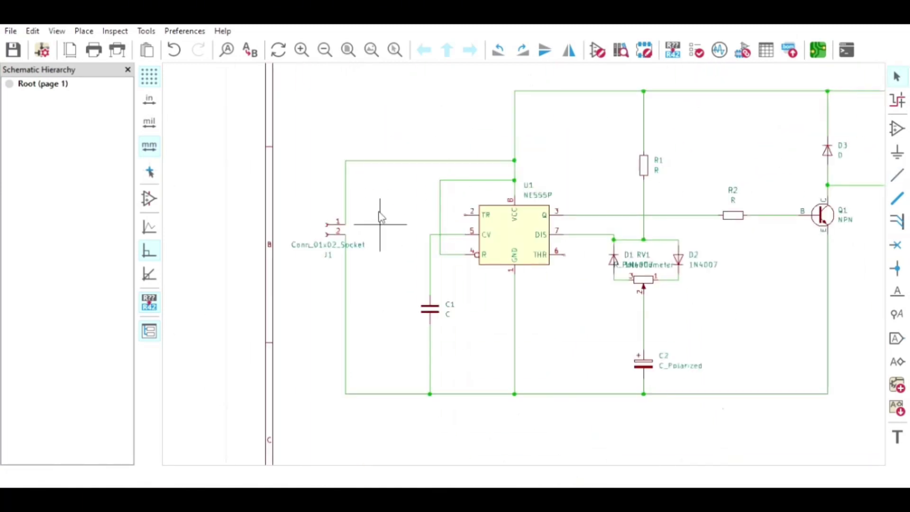
# Step: Move C1 left towards J1 and shift the vertical reset wire slightly closer to U1
pyautogui.scroll(2, 422, 189)
pyautogui.press('w')
pyautogui.scroll(-2, 494, 234)
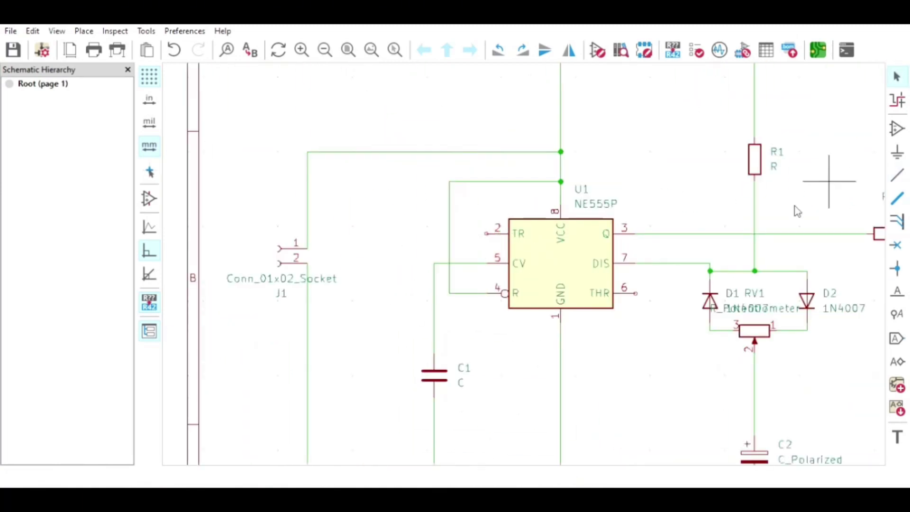
pyautogui.moveTo(434, 376); pyautogui.dragTo(382, 369)
pyautogui.moveTo(449, 182); pyautogui.dragTo(457, 176)
pyautogui.click(487, 233)
pyautogui.click(427, 346)
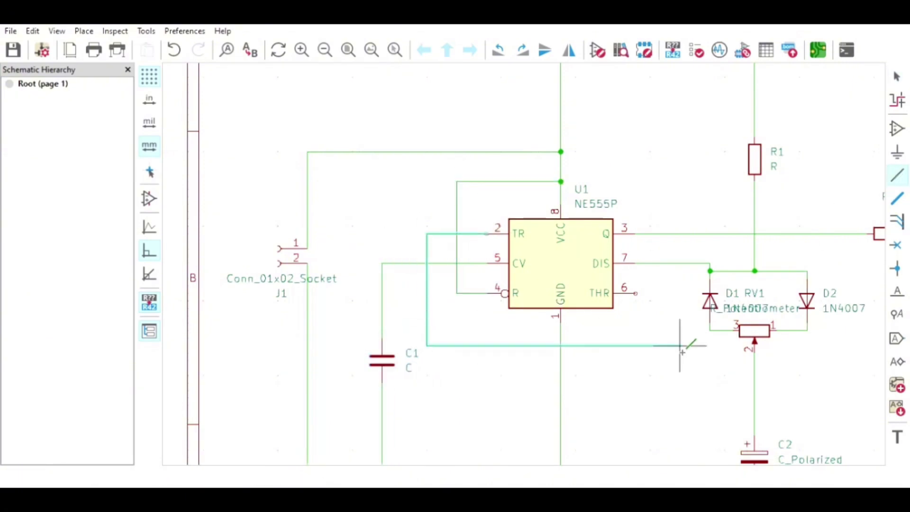
pyautogui.press('Escape')
# Step: Wire U1's THR pin 6 to the wire between RV1's wiper and C2
pyautogui.click(636, 293)
pyautogui.click(665, 390)
pyautogui.click(754, 391)
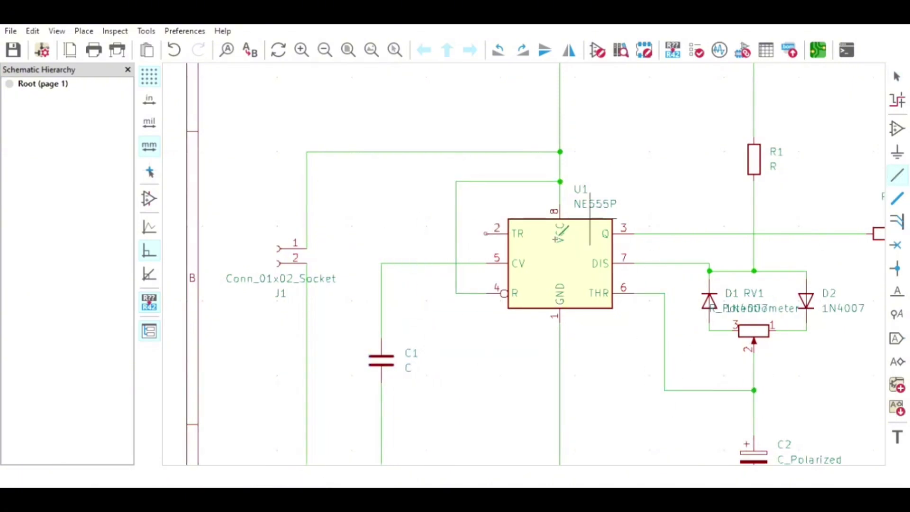
# Step: Wire U1's TR pin 2 around and below the chip to the THR wire, and move C1 further down
pyautogui.click(486, 234)
pyautogui.click(426, 353)
pyautogui.click(665, 353)
pyautogui.moveTo(582, 381); pyautogui.dragTo(678, 313, button='middle')
pyautogui.press('Escape')
pyautogui.moveTo(476, 292)
pyautogui.mouseDown()
pyautogui.moveTo(468, 328)
pyautogui.moveTo(478, 354)
pyautogui.mouseUp()
# Step: Set C1's value to 1nF, R1's value to 2K2 and RV1's value to 100k
pyautogui.moveTo(521, 266); pyautogui.dragTo(568, 294, button='middle')
pyautogui.click(550, 398)
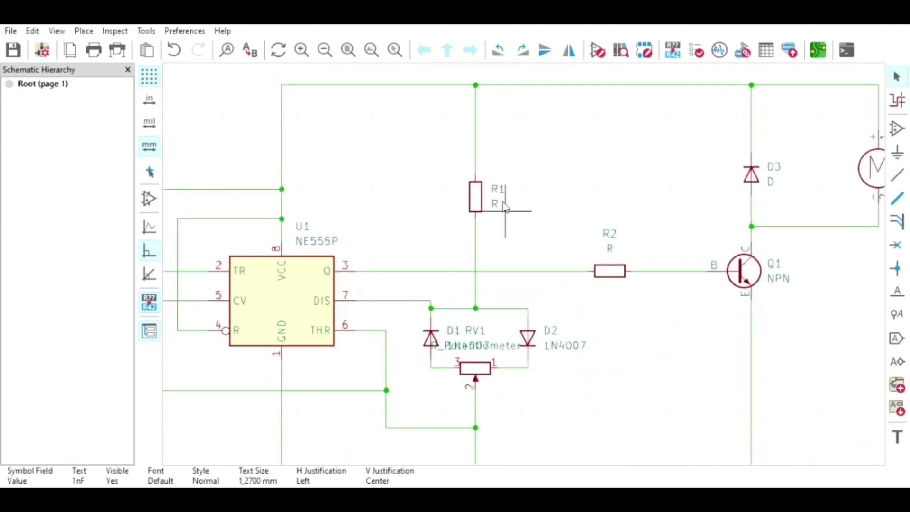
pyautogui.click(496, 202)
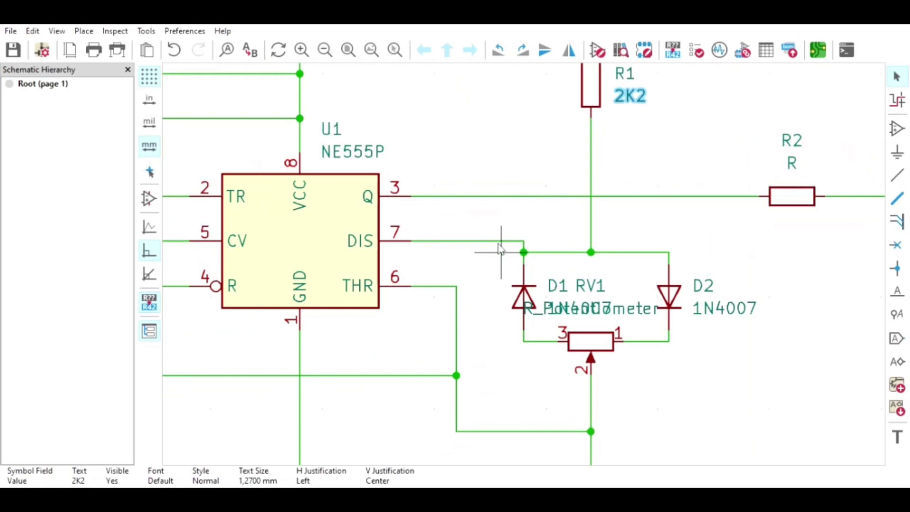
pyautogui.click(601, 322)
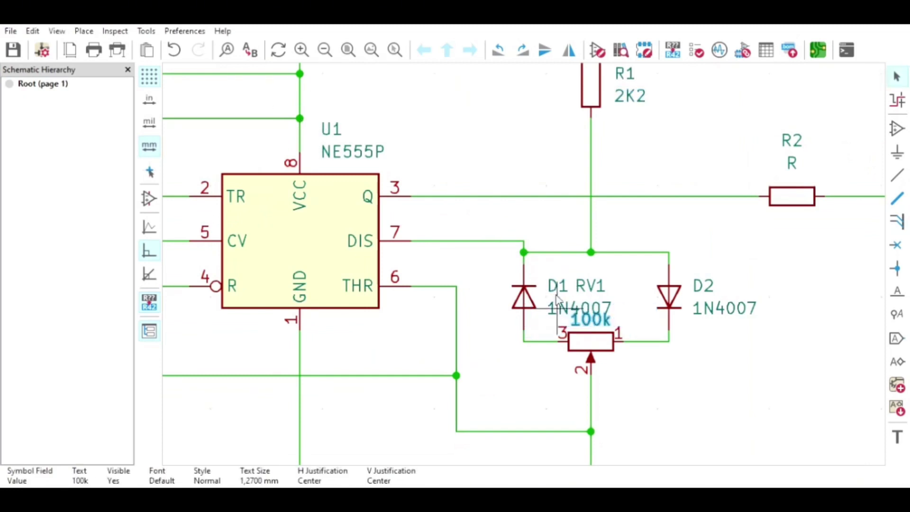
# Step: Move D1's reference and value labels to the diode's left side and bring RV1's reference closer to its value
pyautogui.moveTo(567, 304); pyautogui.dragTo(457, 320)
pyautogui.moveTo(557, 286); pyautogui.dragTo(501, 286)
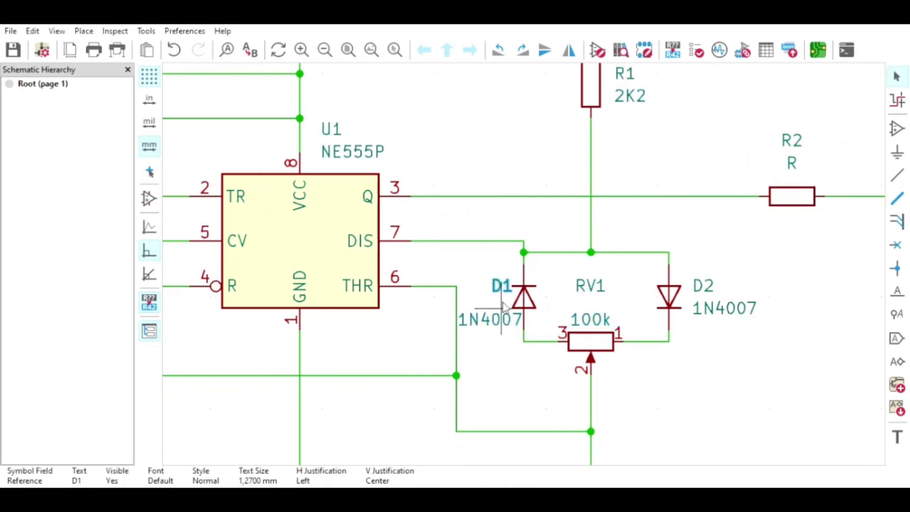
pyautogui.moveTo(458, 320); pyautogui.dragTo(492, 320)
pyautogui.click(591, 284)
pyautogui.moveTo(590, 284); pyautogui.dragTo(590, 295)
# Step: Set C2's value to 1uF
pyautogui.click(654, 332)
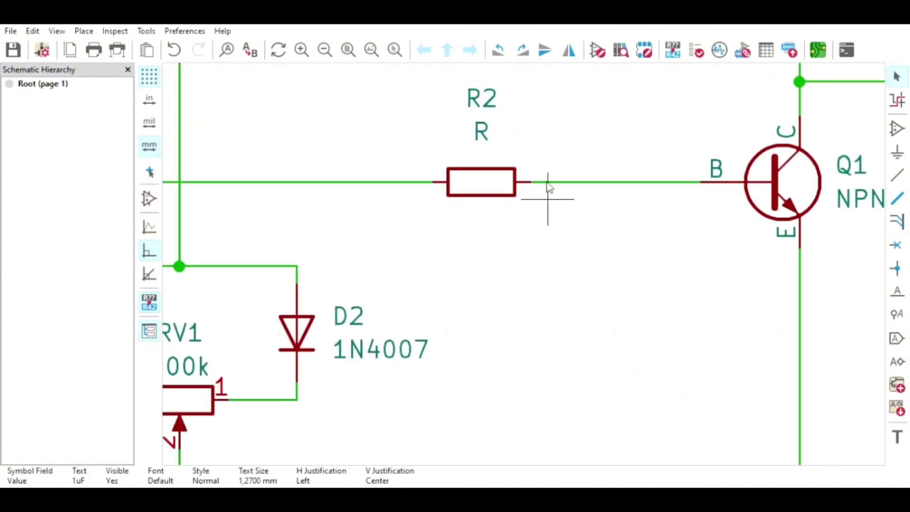
# Step: Set R2's value to 10k
pyautogui.click(514, 250)
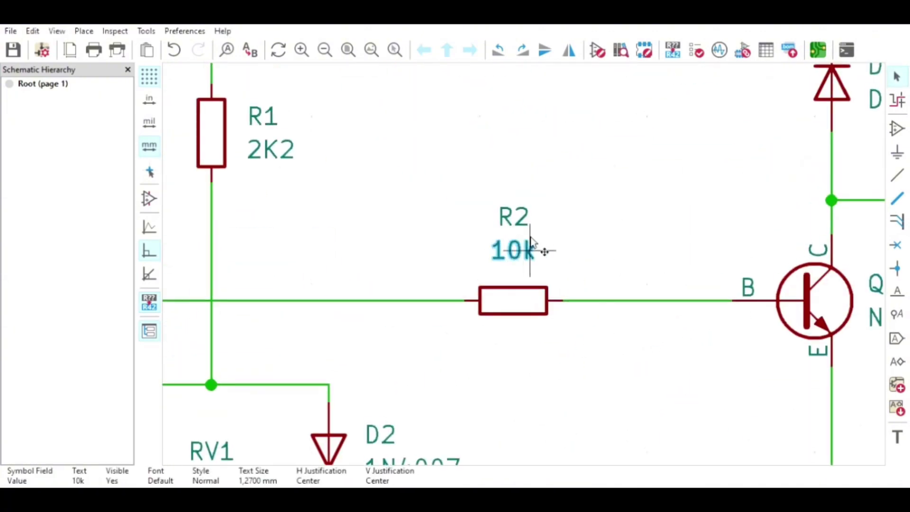
pyautogui.scroll(-5, 400, 350)
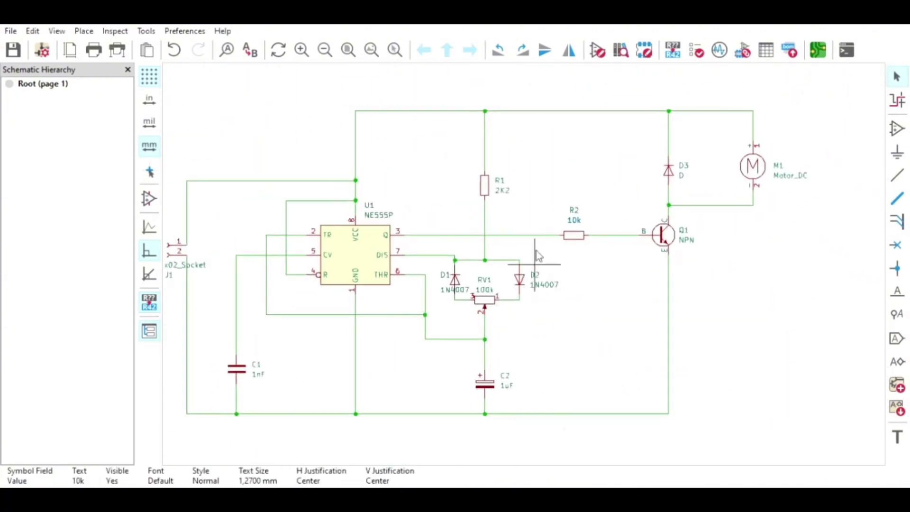
pyautogui.click(486, 182)
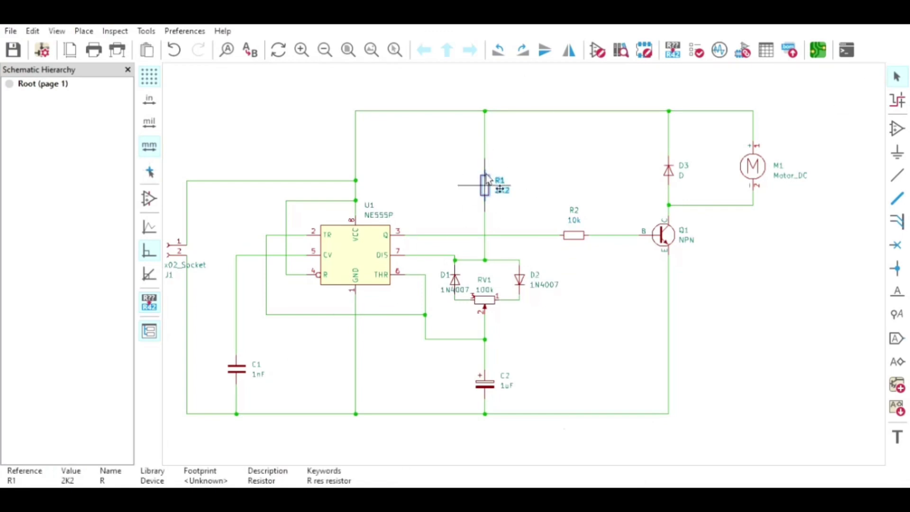
pyautogui.click(489, 145)
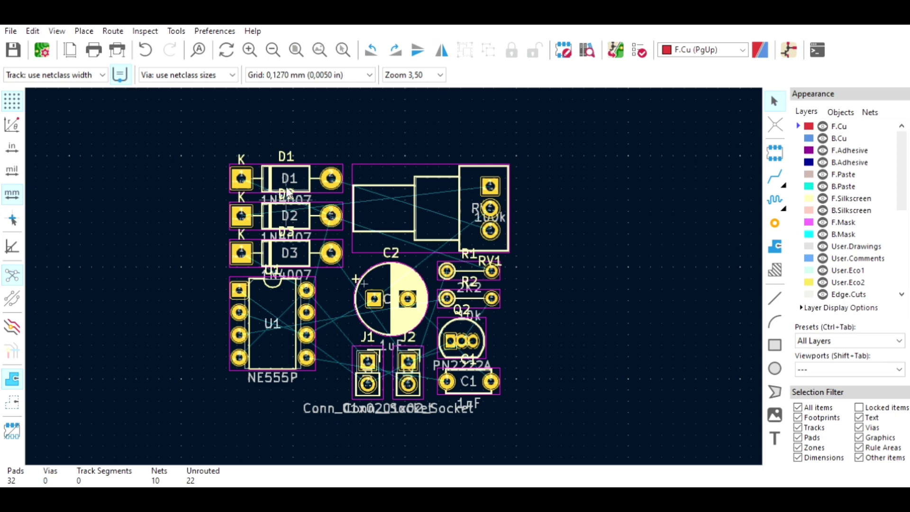
# Step: In the PCB editor, move capacitor C2 below U1 and place C1 to the left of C2
pyautogui.click(403, 295)
pyautogui.click(392, 295)
pyautogui.moveTo(391, 295); pyautogui.dragTo(344, 332)
pyautogui.scroll(-1, 368, 360)
pyautogui.scroll(1, 418, 271)
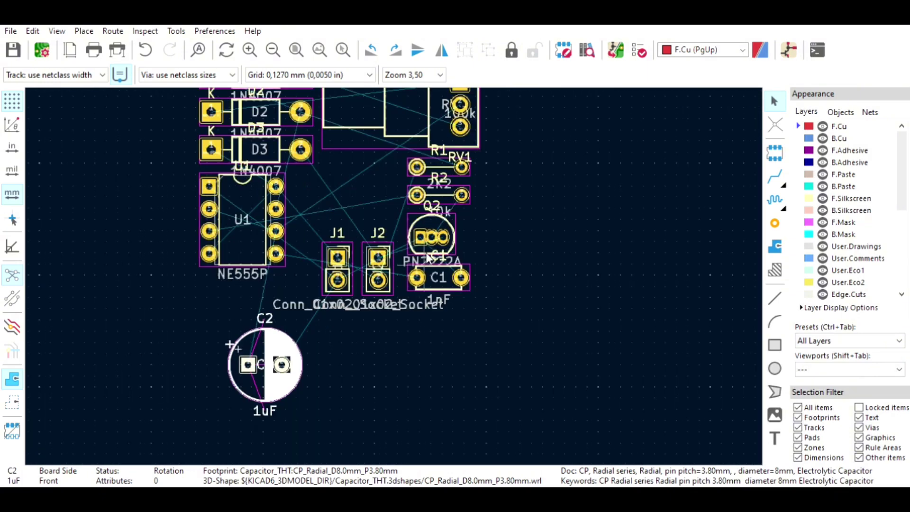
pyautogui.click(418, 271)
pyautogui.click(418, 272)
pyautogui.moveTo(443, 273); pyautogui.dragTo(153, 328)
pyautogui.moveTo(183, 273); pyautogui.dragTo(211, 296, button='middle')
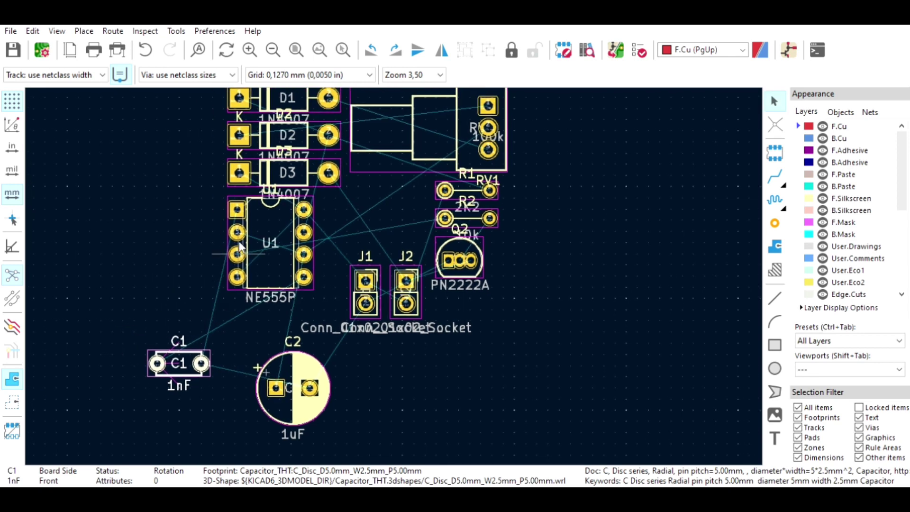
# Step: Move U1 directly above C1 and place diode D3 just above U1
pyautogui.click(242, 252)
pyautogui.click(272, 231)
pyautogui.moveTo(271, 232); pyautogui.dragTo(184, 261)
pyautogui.moveTo(284, 229); pyautogui.dragTo(294, 317, button='middle')
pyautogui.scroll(1, 302, 286)
pyautogui.scroll(-1, 393, 265)
pyautogui.moveTo(405, 232); pyautogui.dragTo(289, 236)
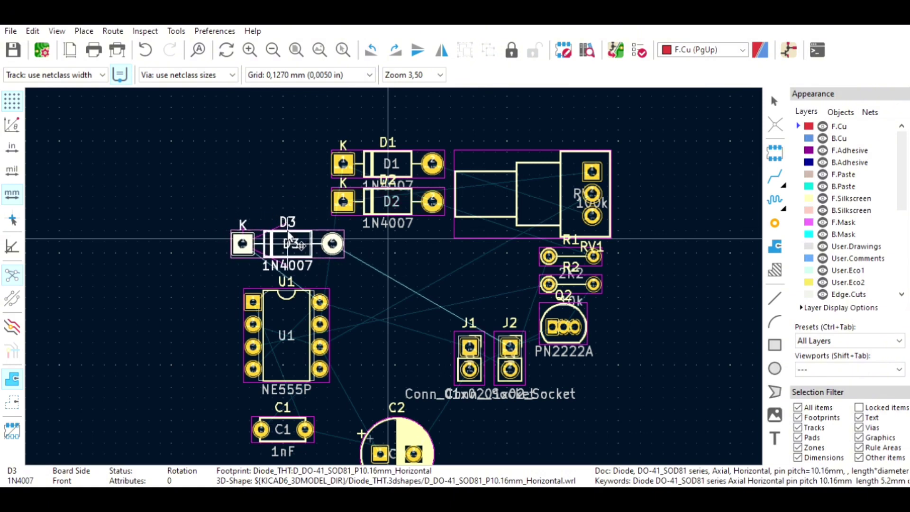
# Step: Move D1, D2, RV1 and R1 as a group up and to the right, away from the other footprints
pyautogui.click(429, 233)
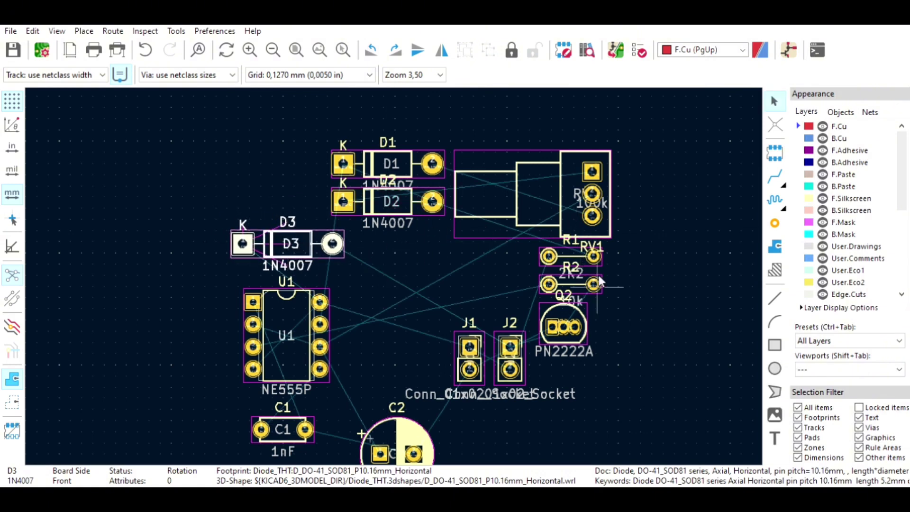
pyautogui.moveTo(549, 127); pyautogui.dragTo(393, 247)
pyautogui.moveTo(431, 200); pyautogui.dragTo(623, 132)
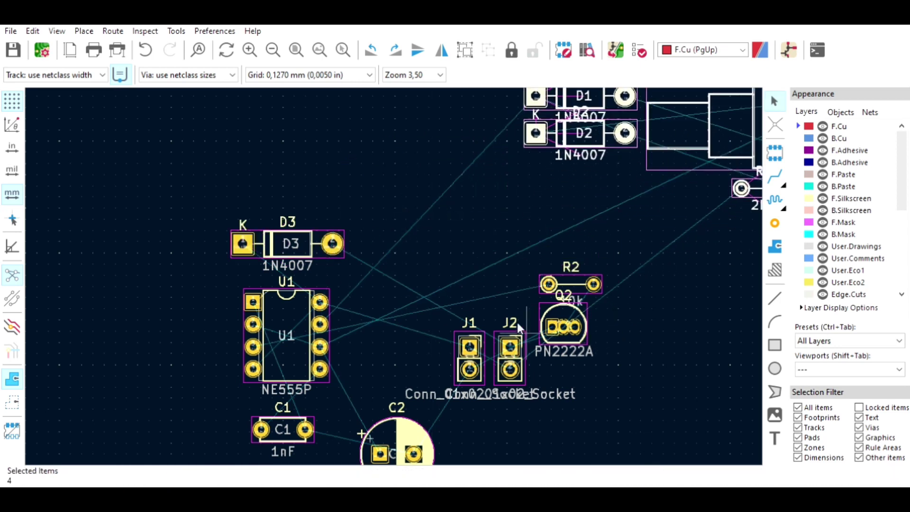
# Step: Move connectors J1 and J2 up and to the left, near the anode end of D3
pyautogui.click(471, 350)
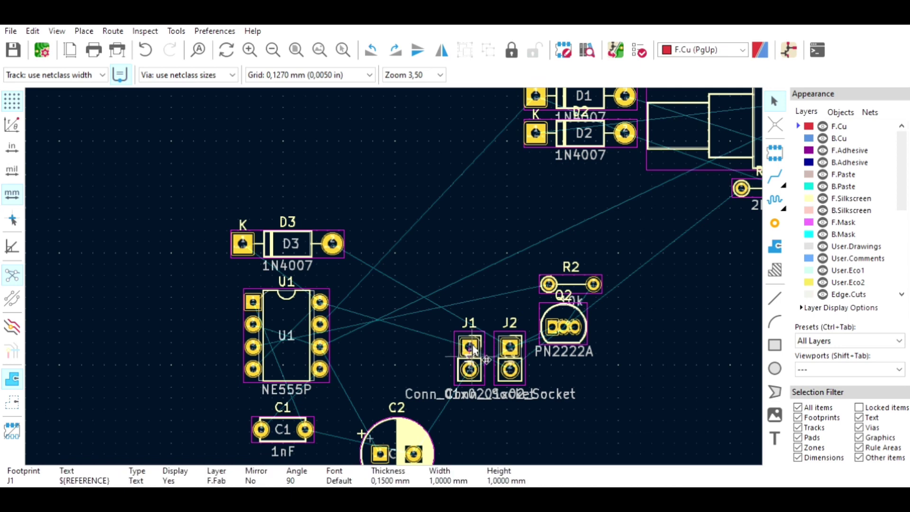
pyautogui.moveTo(471, 350); pyautogui.dragTo(387, 214)
pyautogui.click(510, 355)
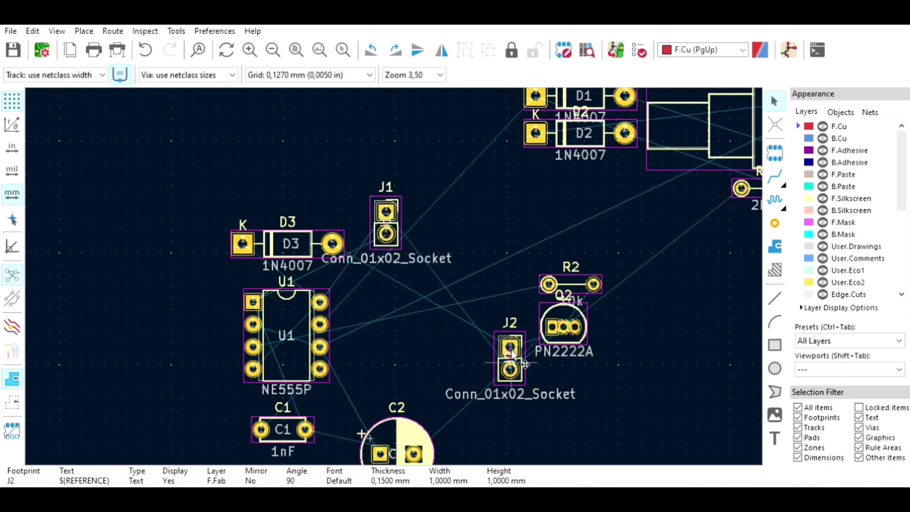
pyautogui.click(511, 350)
pyautogui.moveTo(511, 350); pyautogui.dragTo(347, 180)
pyautogui.click(451, 275)
pyautogui.moveTo(411, 246); pyautogui.dragTo(447, 264)
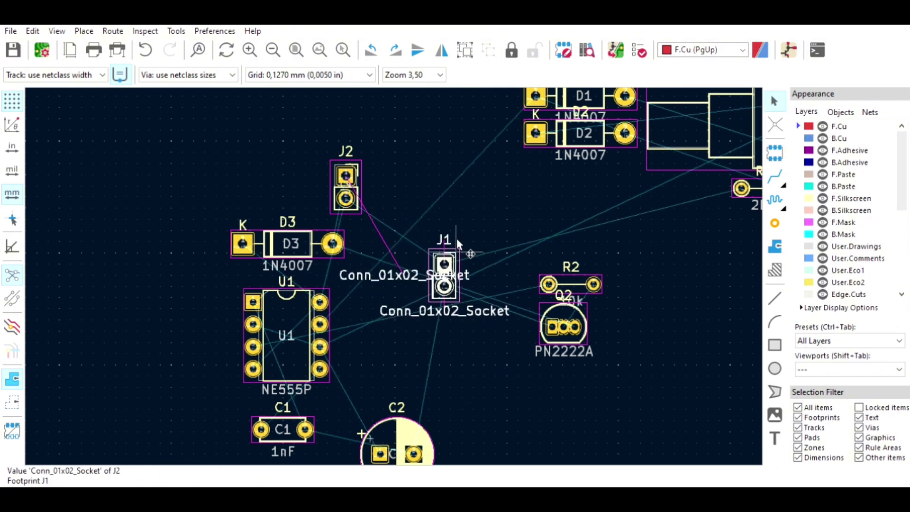
pyautogui.hotkey('ctrl', 'z')
pyautogui.click(457, 238)
# Step: Line up J2 and J1 side by side to the right of D3, with J2 nearest the diode
pyautogui.click(382, 212)
pyautogui.moveTo(383, 212); pyautogui.dragTo(544, 191)
pyautogui.moveTo(360, 199); pyautogui.dragTo(389, 241)
pyautogui.click(544, 205)
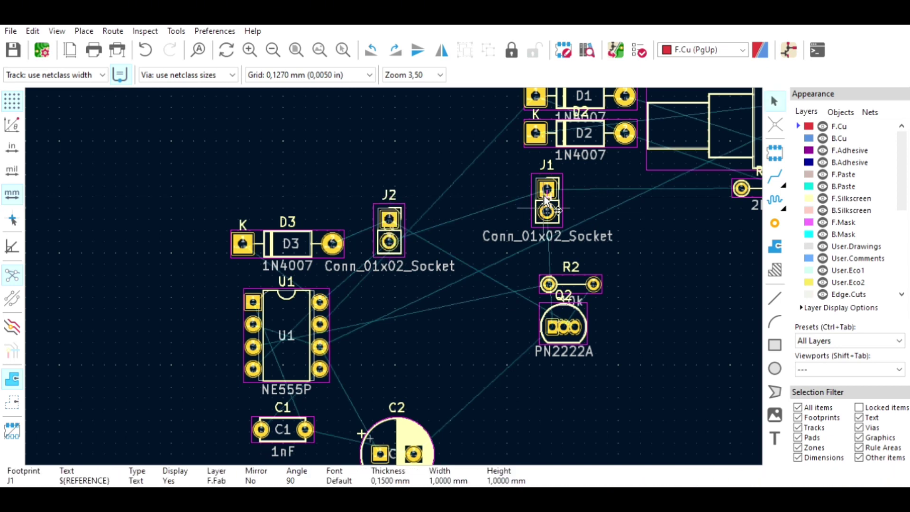
pyautogui.click(548, 206)
pyautogui.moveTo(548, 190); pyautogui.dragTo(454, 221)
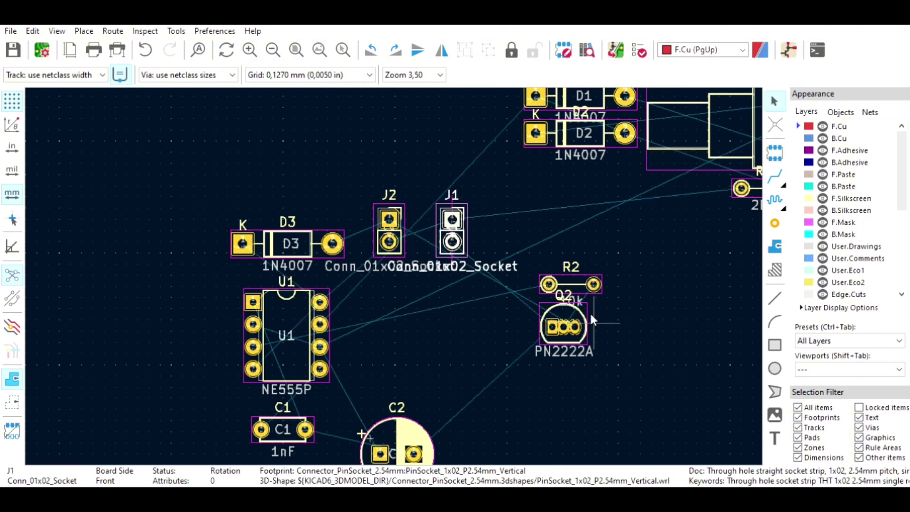
# Step: Place transistor Q2 to the right of J1 and move R2 below Q2
pyautogui.moveTo(565, 327); pyautogui.dragTo(558, 235)
pyautogui.click(573, 280)
pyautogui.moveTo(574, 284); pyautogui.dragTo(535, 316)
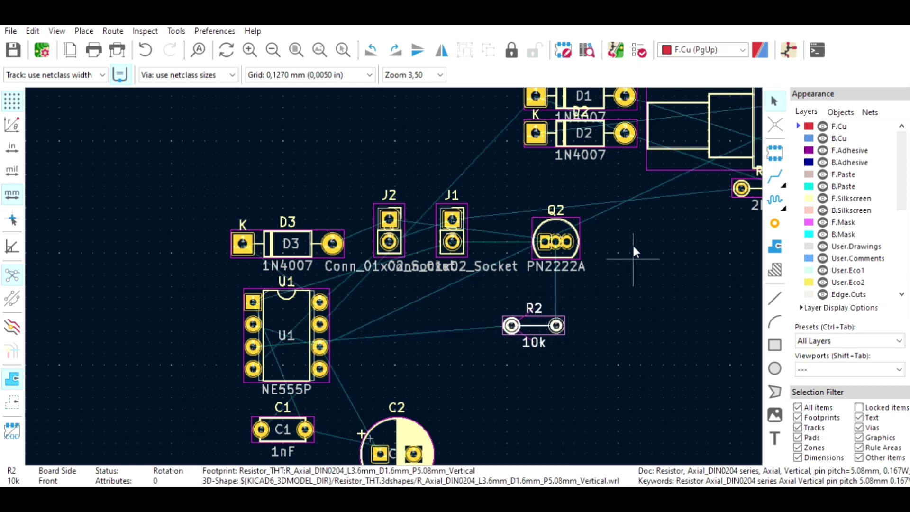
# Step: Move R1 between U1 and R2, aligned in one row with R2
pyautogui.scroll(-2, 577, 268)
pyautogui.click(519, 217)
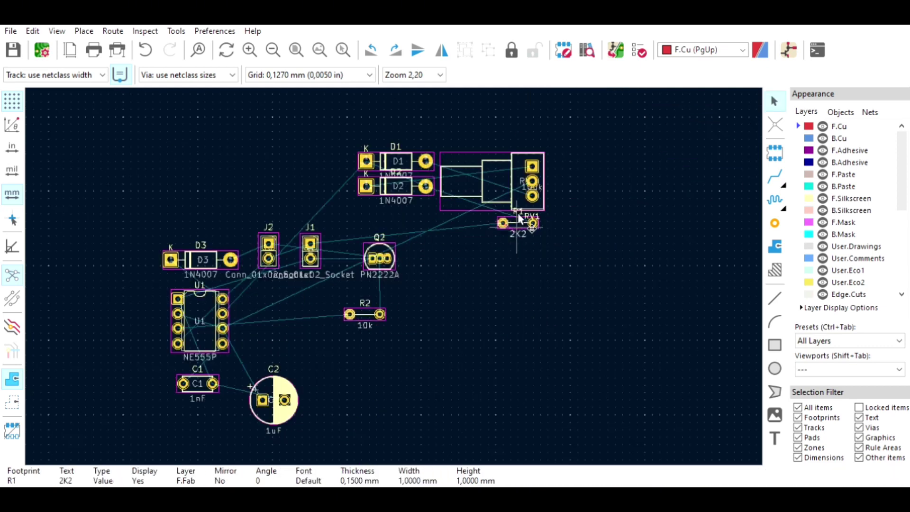
pyautogui.moveTo(519, 216); pyautogui.dragTo(306, 303)
pyautogui.scroll(3, 305, 304)
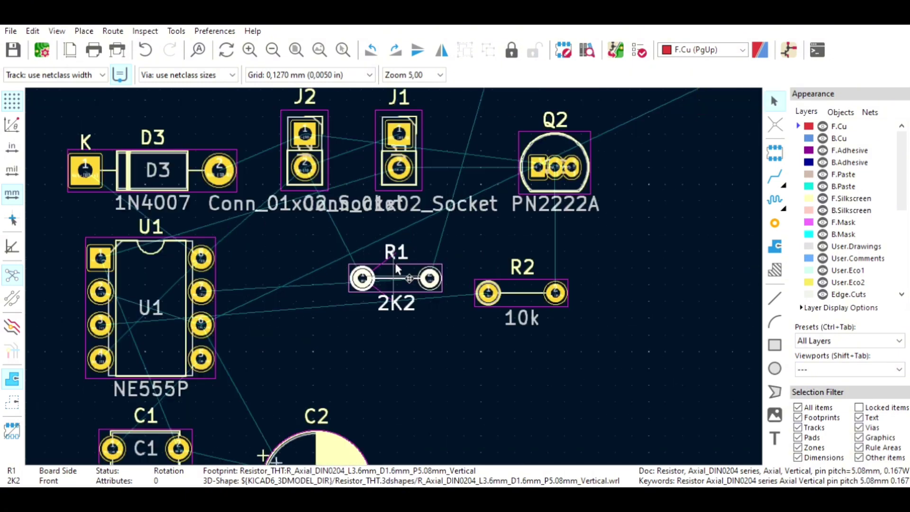
pyautogui.moveTo(397, 268)
pyautogui.mouseDown()
pyautogui.moveTo(399, 289)
pyautogui.moveTo(390, 284)
pyautogui.mouseUp()
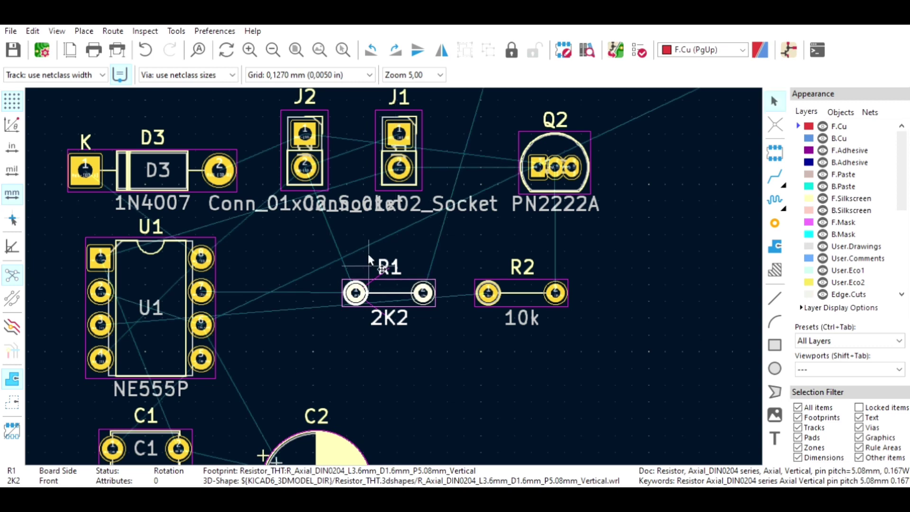
pyautogui.scroll(-3, 394, 261)
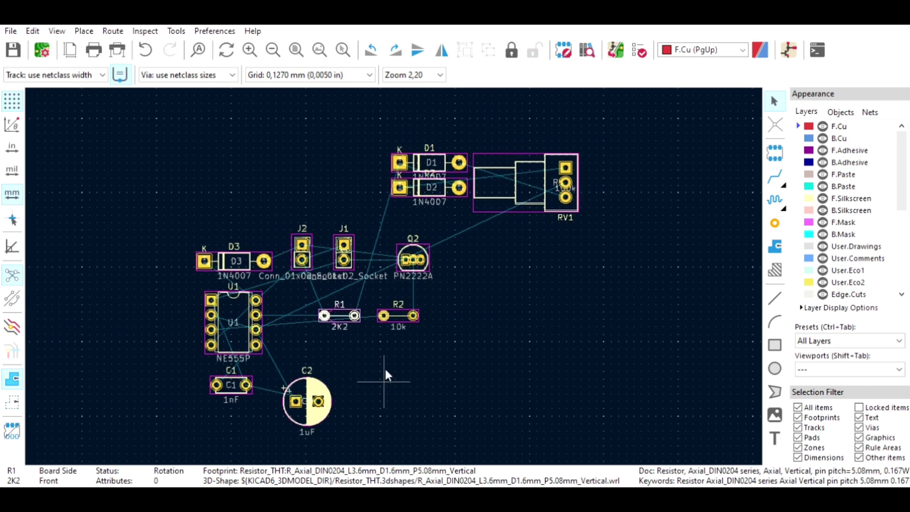
# Step: Move U1 up above D3, and shift C1 slightly up with R2 placed directly above it
pyautogui.scroll(2, 329, 246)
pyautogui.moveTo(266, 223); pyautogui.dragTo(306, 342, button='middle')
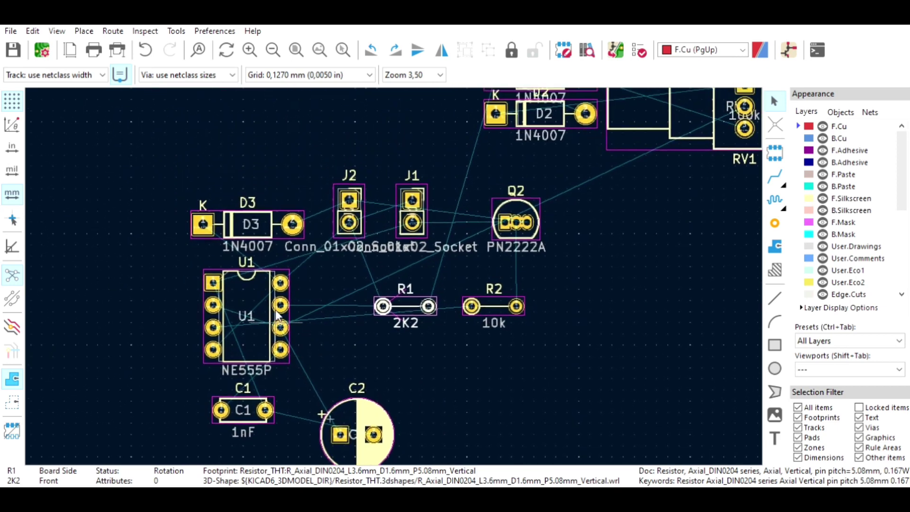
pyautogui.click(252, 307)
pyautogui.moveTo(252, 310); pyautogui.dragTo(282, 97)
pyautogui.moveTo(246, 404); pyautogui.dragTo(250, 374)
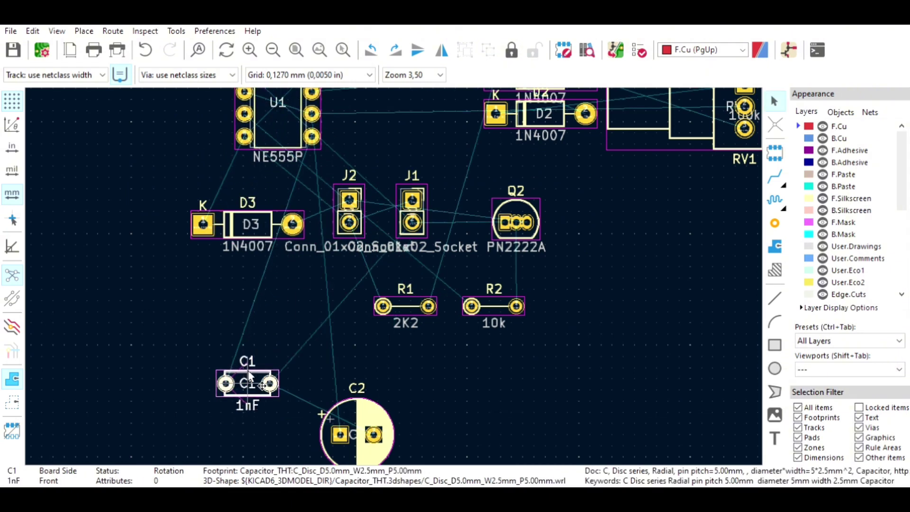
pyautogui.moveTo(512, 306); pyautogui.dragTo(269, 321)
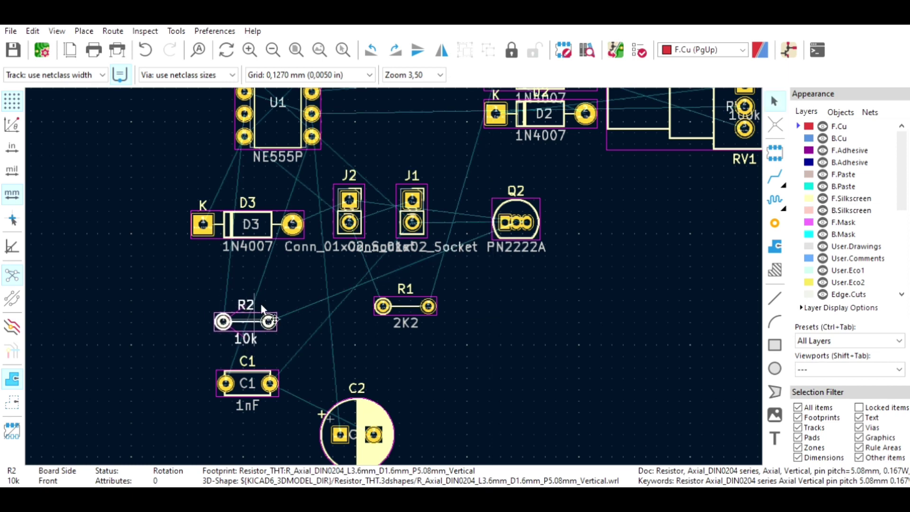
# Step: Move D3, J2, J1 and Q2 as a group to the left, and place Q2 directly above R2
pyautogui.moveTo(565, 189); pyautogui.dragTo(217, 290)
pyautogui.moveTo(251, 224); pyautogui.dragTo(4, 186)
pyautogui.moveTo(137, 232); pyautogui.dragTo(42, 172)
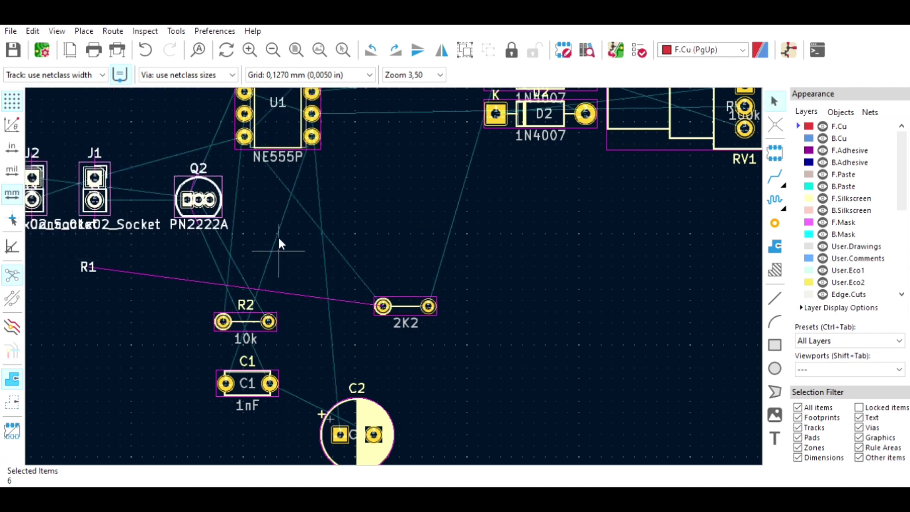
pyautogui.moveTo(96, 185); pyautogui.dragTo(43, 155)
pyautogui.click(158, 226)
pyautogui.moveTo(157, 171); pyautogui.dragTo(254, 227)
# Step: Move U1 up and to the right, above diode D1
pyautogui.moveTo(309, 223); pyautogui.dragTo(311, 315, button='middle')
pyautogui.scroll(-2, 396, 246)
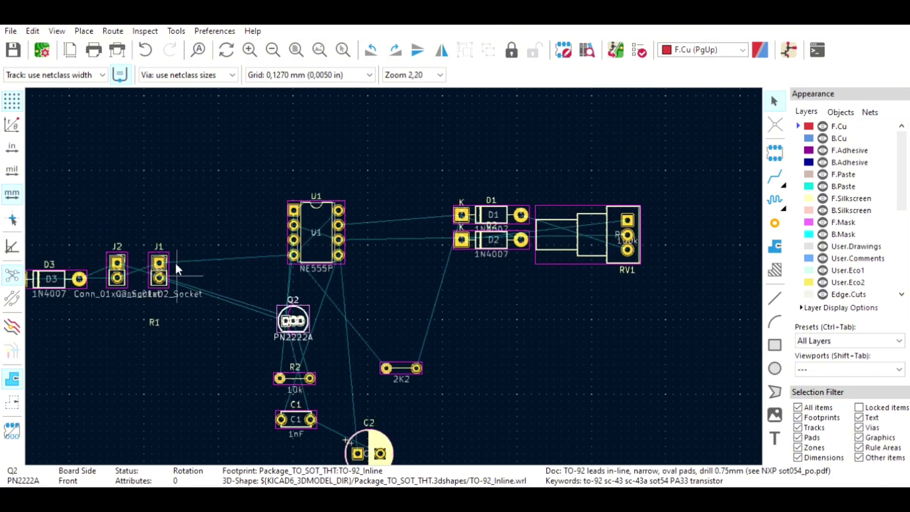
pyautogui.click(295, 229)
pyautogui.click(317, 219)
pyautogui.moveTo(325, 229); pyautogui.dragTo(507, 112)
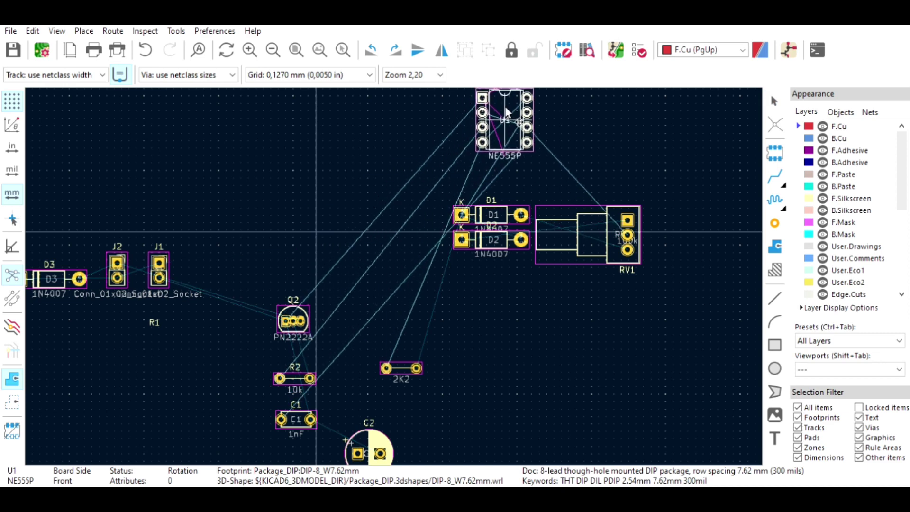
# Step: Rotate J1 by 90° and place it above Q2
pyautogui.click(161, 266)
pyautogui.moveTo(161, 266); pyautogui.dragTo(292, 260)
pyautogui.press('r')
# Step: Rotate J2 by 90° and place it to the right of J1
pyautogui.click(118, 262)
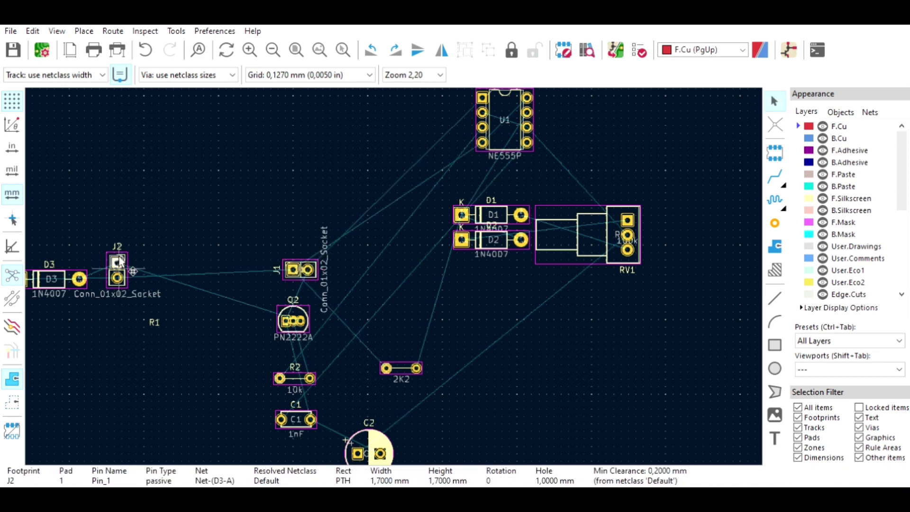
pyautogui.click(119, 263)
pyautogui.click(120, 260)
pyautogui.click(118, 262)
pyautogui.click(123, 259)
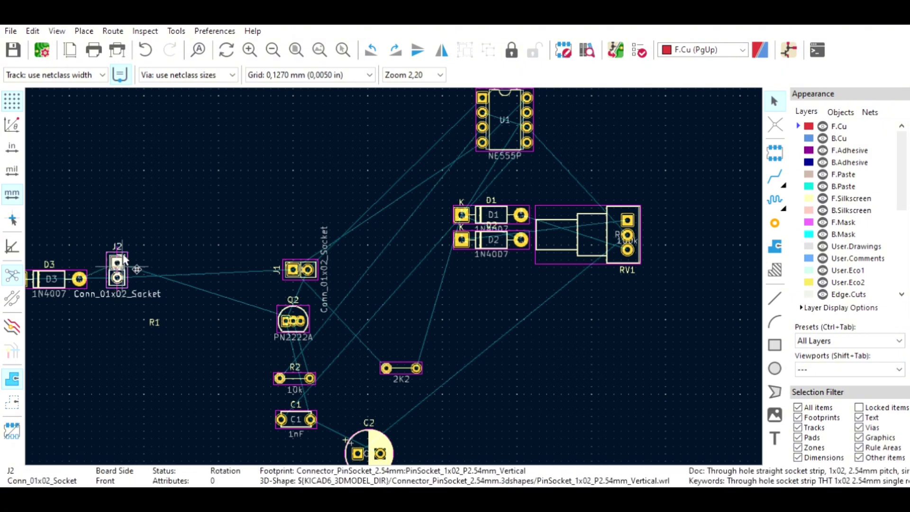
pyautogui.press('r')
pyautogui.moveTo(131, 257); pyautogui.dragTo(366, 261)
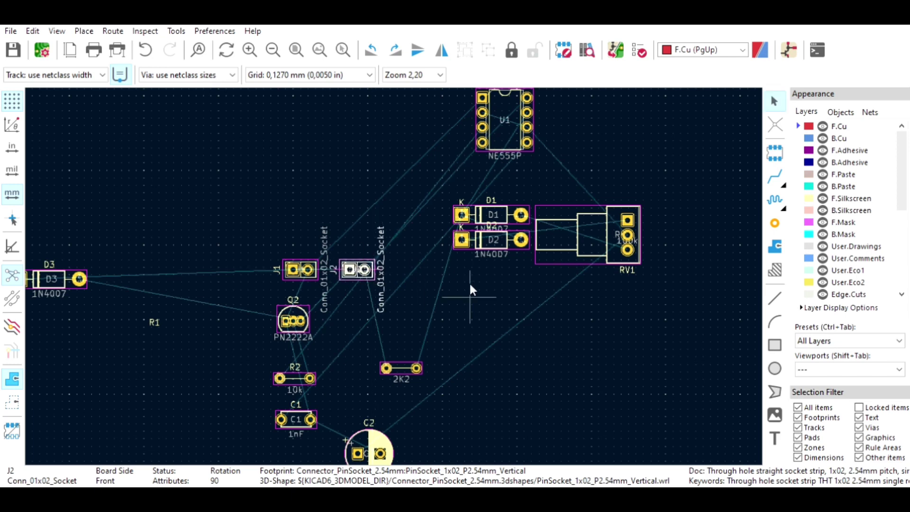
# Step: Move D1, D2 and RV1 as a group beside U1, and place D3, rotated 180°, to the right of J2
pyautogui.click(588, 225)
pyautogui.moveTo(646, 189); pyautogui.dragTo(643, 141)
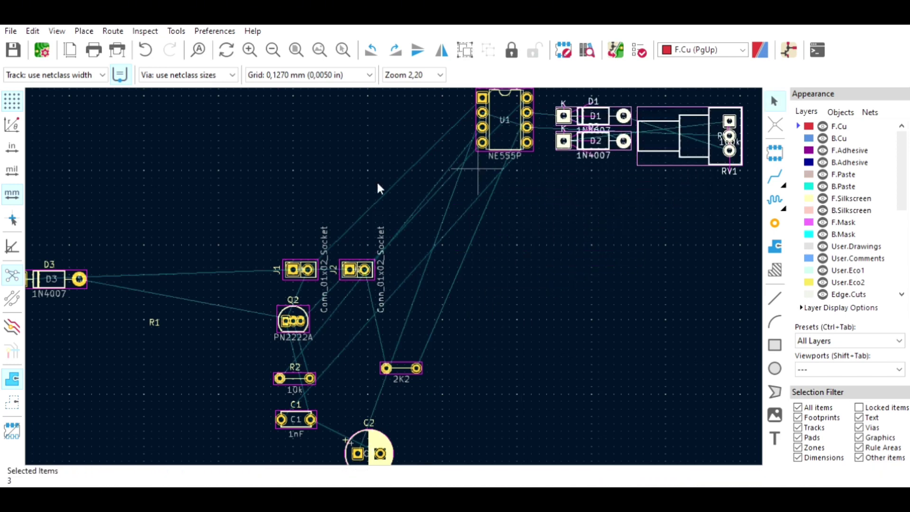
pyautogui.moveTo(52, 270); pyautogui.dragTo(438, 263)
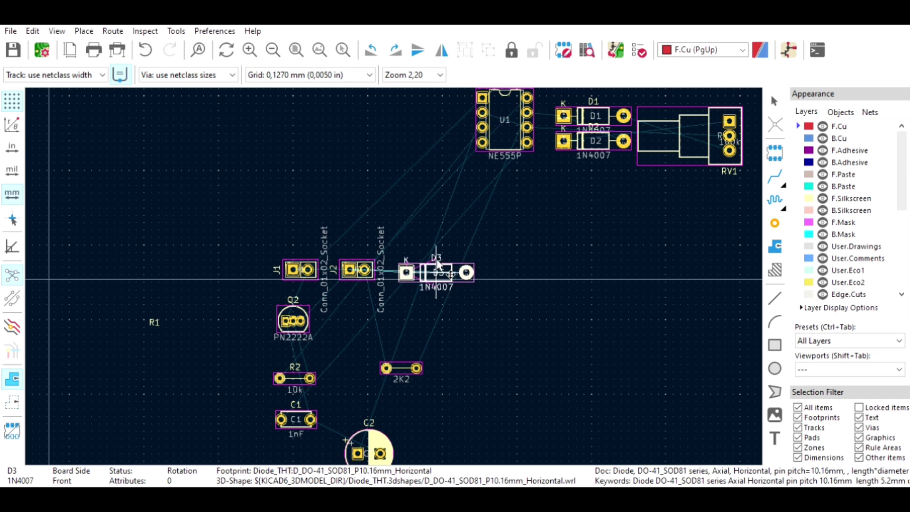
pyautogui.click(438, 262)
pyautogui.press('r')
pyautogui.press('r')
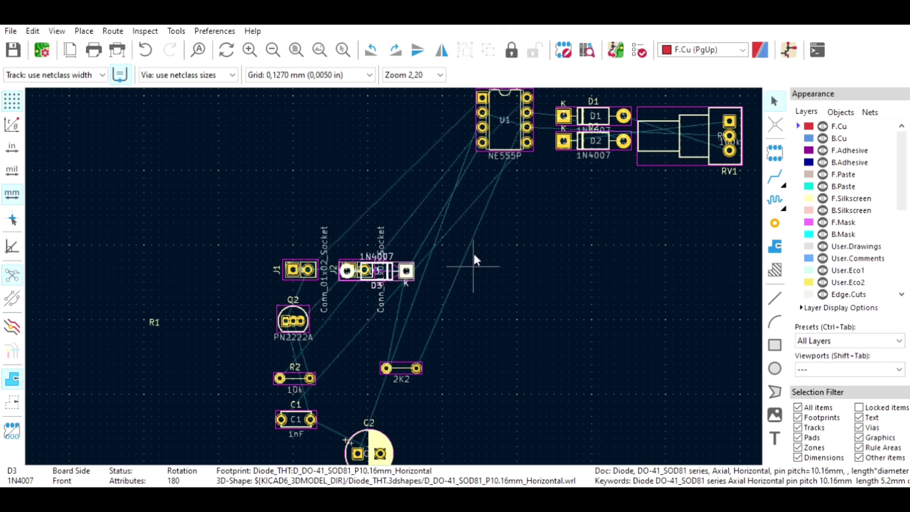
pyautogui.moveTo(409, 257); pyautogui.dragTo(466, 258)
# Step: Move R1 to the lower right of D3, with its stray reference label placed back above its body
pyautogui.moveTo(556, 242); pyautogui.dragTo(476, 281, button='middle')
pyautogui.scroll(-2, 476, 281)
pyautogui.scroll(2, 370, 308)
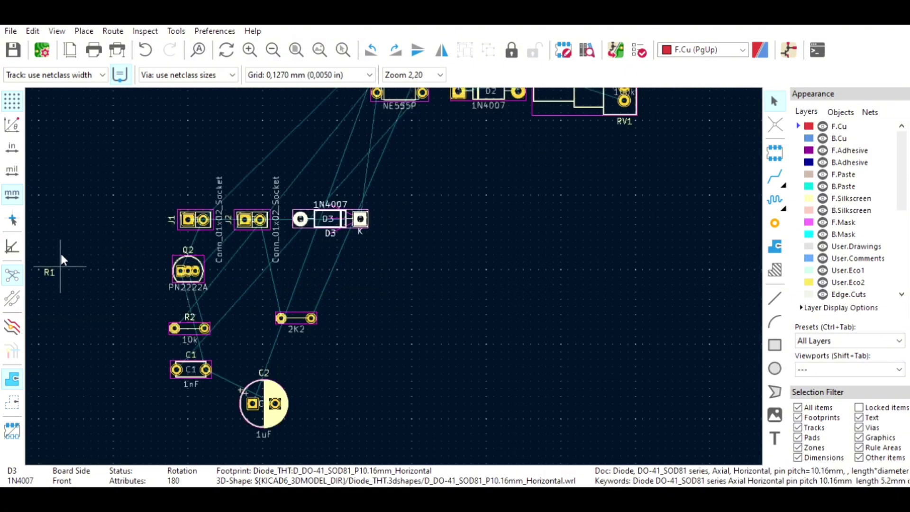
pyautogui.click(61, 236)
pyautogui.moveTo(47, 272); pyautogui.dragTo(458, 282)
pyautogui.click(291, 313)
pyautogui.click(402, 303)
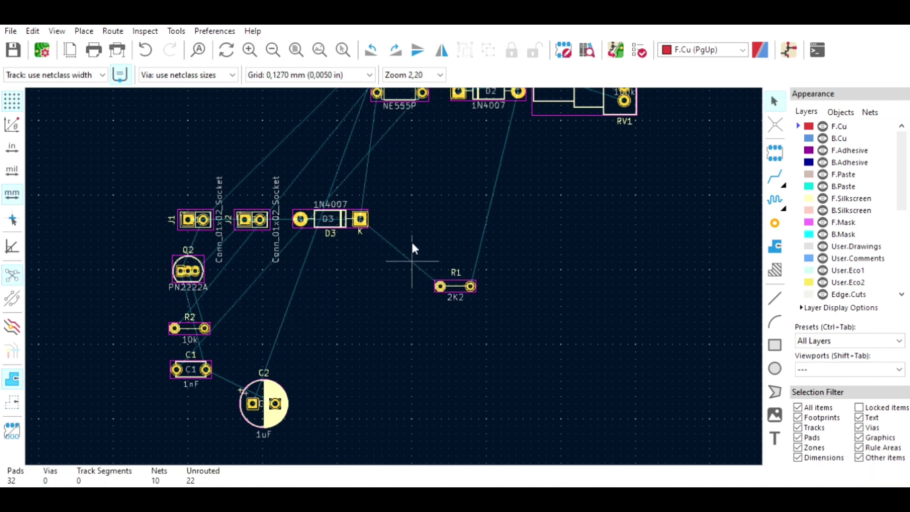
# Step: Move U1 down below J2 and D3, to the right of Q2
pyautogui.scroll(-2, 412, 243)
pyautogui.scroll(2, 423, 149)
pyautogui.click(388, 156)
pyautogui.moveTo(388, 155); pyautogui.dragTo(251, 391)
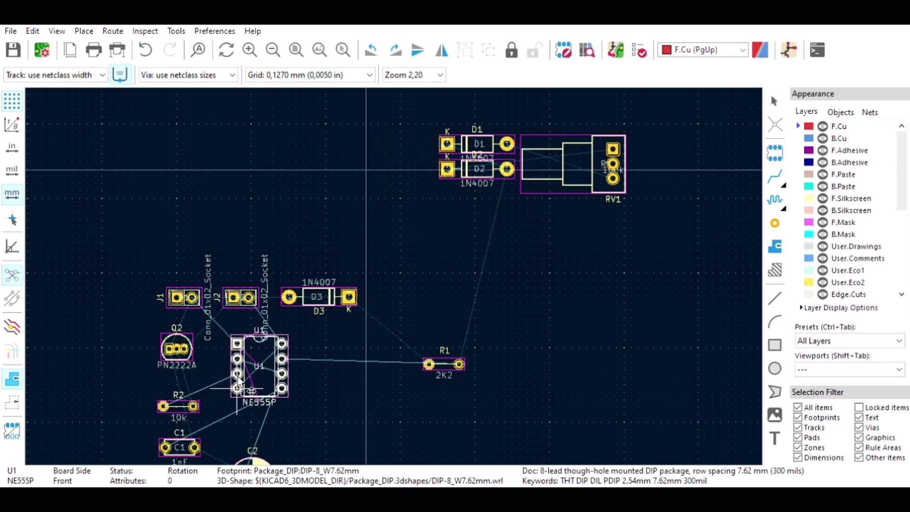
pyautogui.click(335, 372)
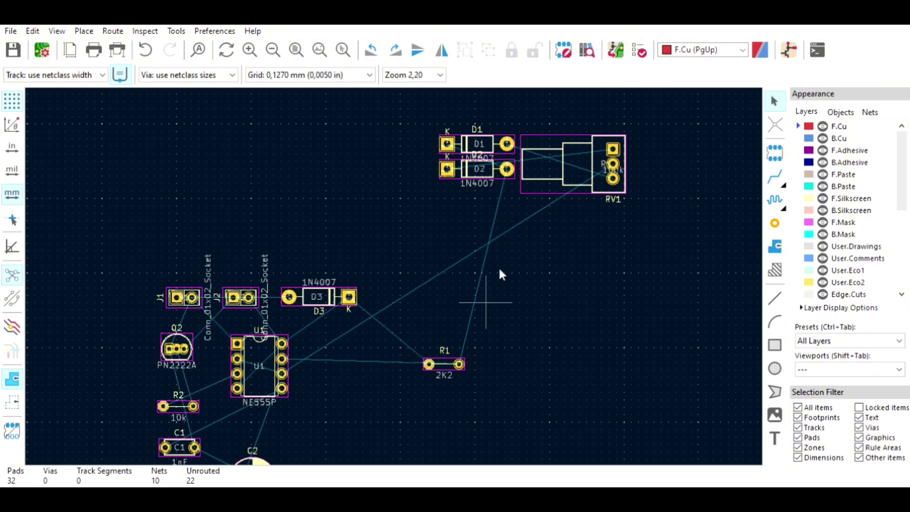
# Step: Move D2 down between U1 and R1, level with R1
pyautogui.click(485, 160)
pyautogui.moveTo(485, 161); pyautogui.dragTo(345, 356)
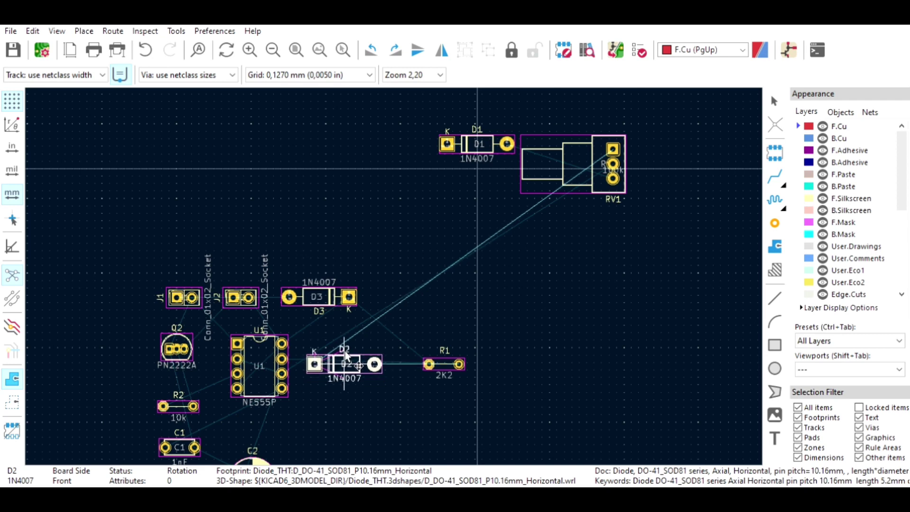
pyautogui.click(390, 387)
# Step: Rotate RV1 by 90° and place it just below D2
pyautogui.click(569, 142)
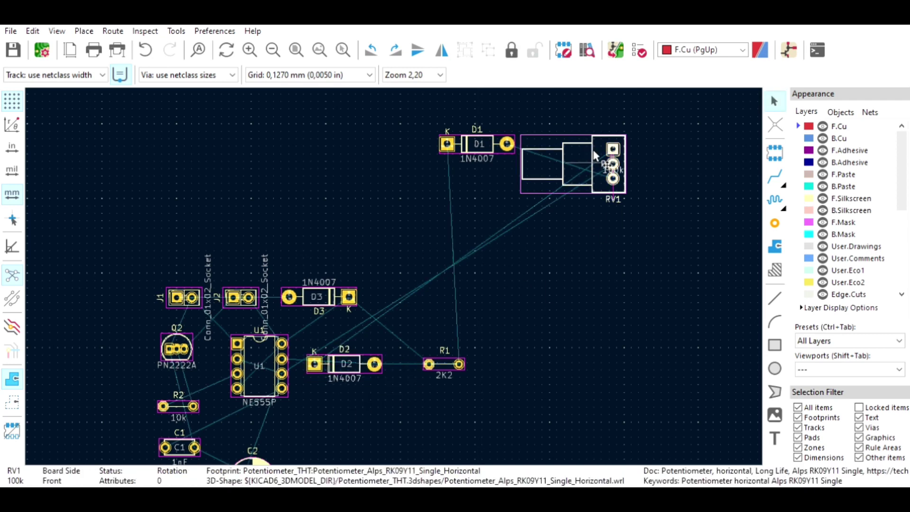
pyautogui.moveTo(569, 141); pyautogui.dragTo(446, 411)
pyautogui.press('r')
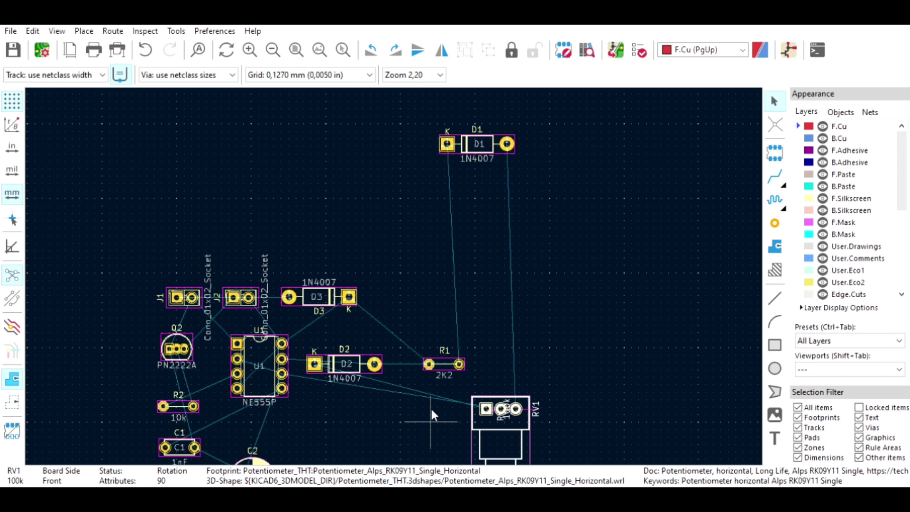
pyautogui.moveTo(431, 409); pyautogui.dragTo(445, 310, button='middle')
pyautogui.moveTo(444, 309); pyautogui.dragTo(376, 308)
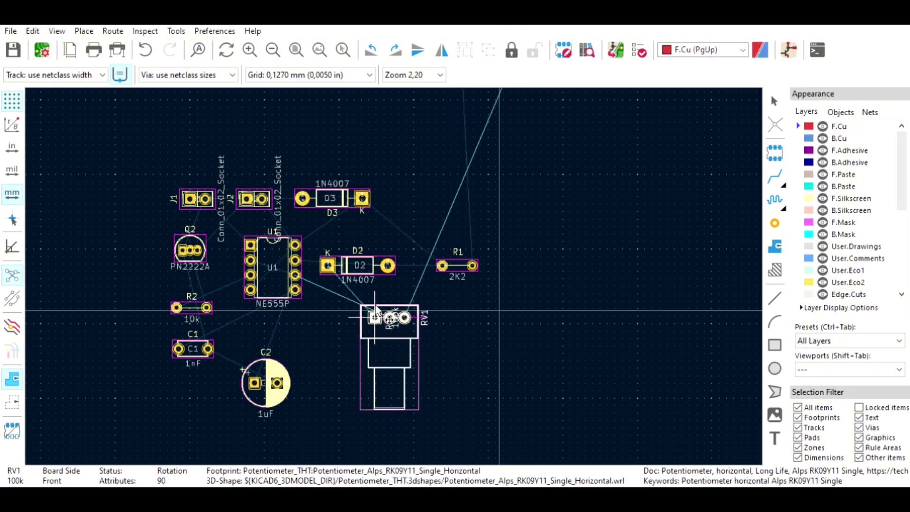
pyautogui.click(376, 306)
# Step: Move R1 between D3 and D2, and place D1, rotated 90°, to the right of D2
pyautogui.moveTo(478, 258); pyautogui.dragTo(430, 352, button='middle')
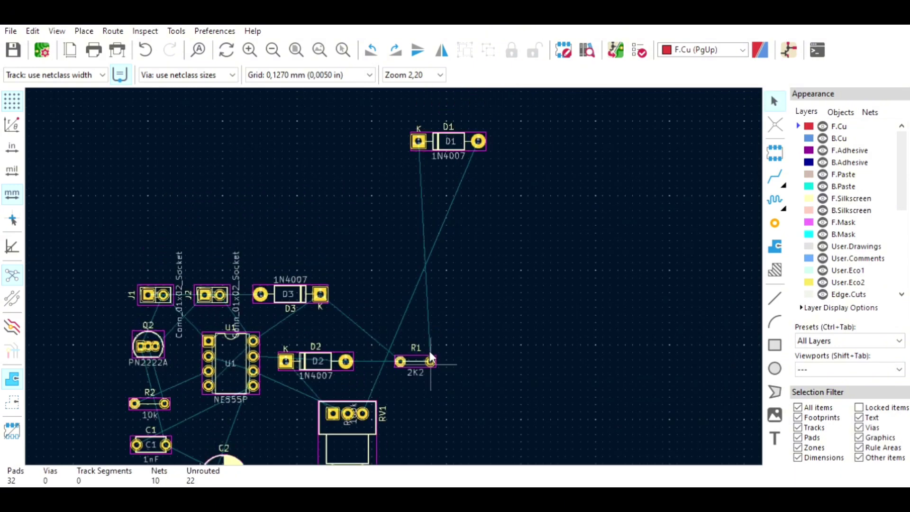
pyautogui.moveTo(423, 353); pyautogui.dragTo(315, 316)
pyautogui.click(453, 134)
pyautogui.press('r')
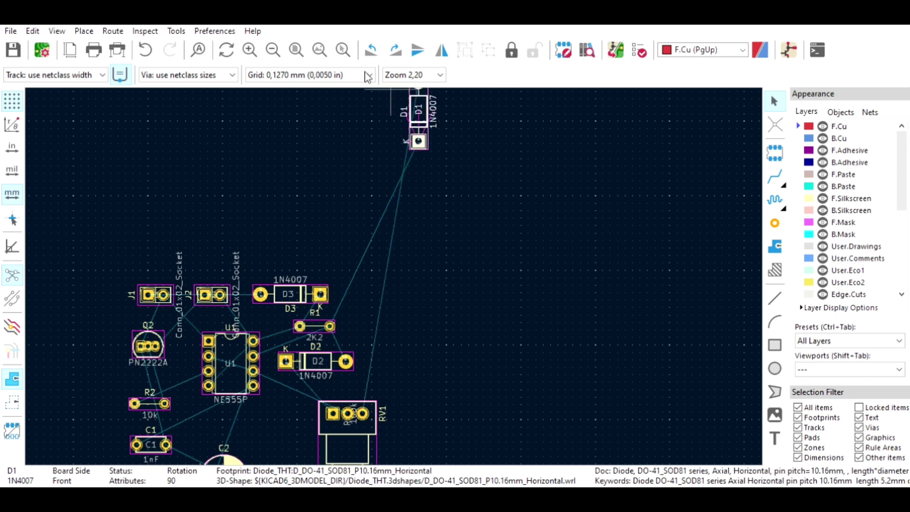
pyautogui.moveTo(419, 113); pyautogui.dragTo(384, 326)
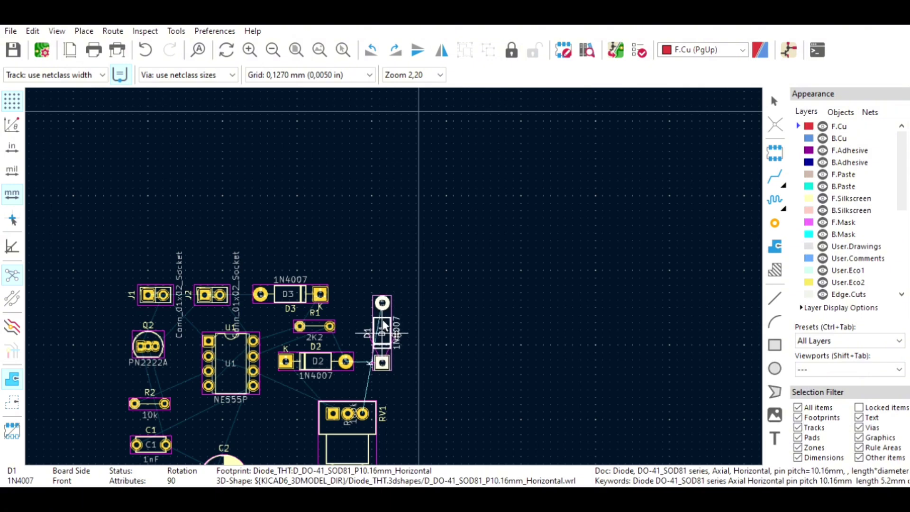
pyautogui.click(444, 355)
pyautogui.moveTo(445, 355); pyautogui.dragTo(496, 313, button='middle')
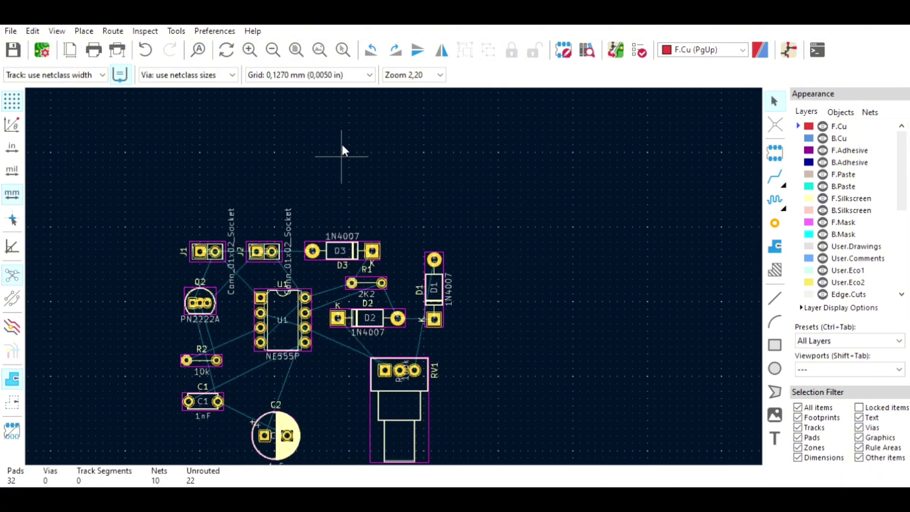
# Step: Define a predefined track width of 1 mm and make it the active track width
pyautogui.moveTo(513, 255); pyautogui.dragTo(558, 199, button='middle')
pyautogui.click(101, 71)
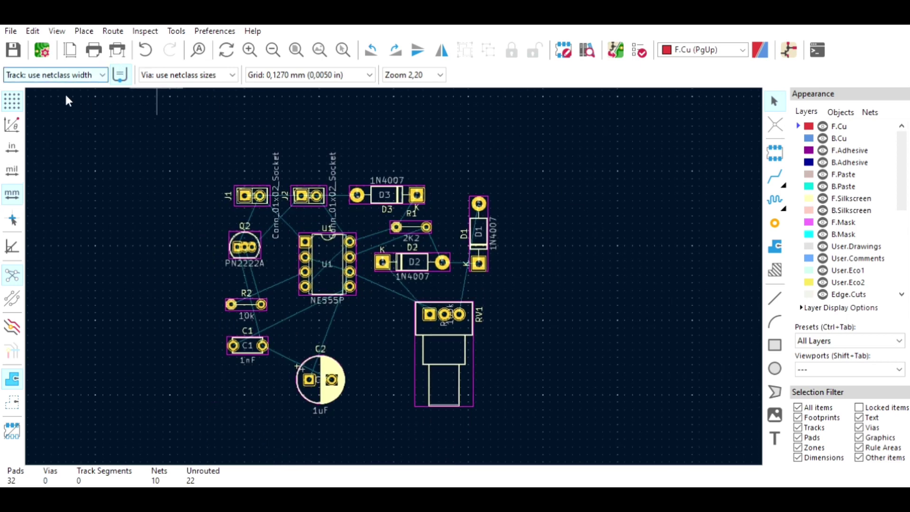
pyautogui.click(66, 96)
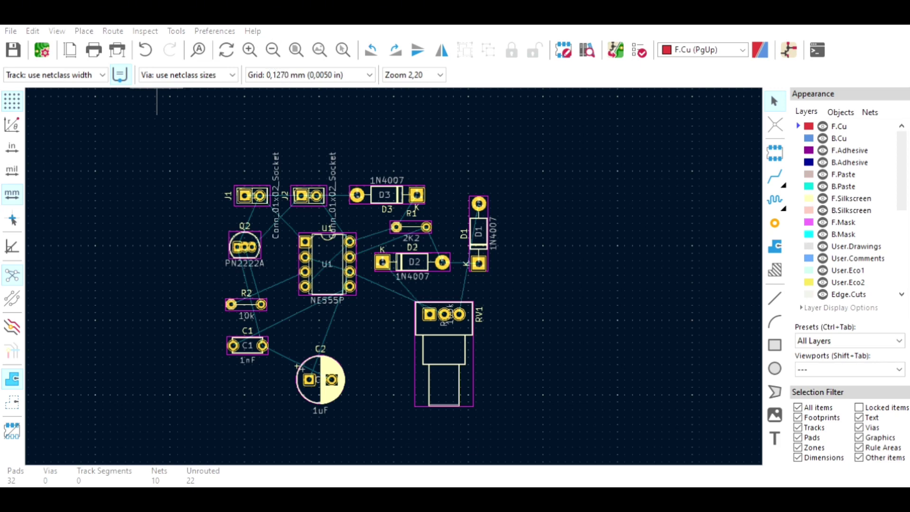
pyautogui.click(685, 419)
pyautogui.click(88, 71)
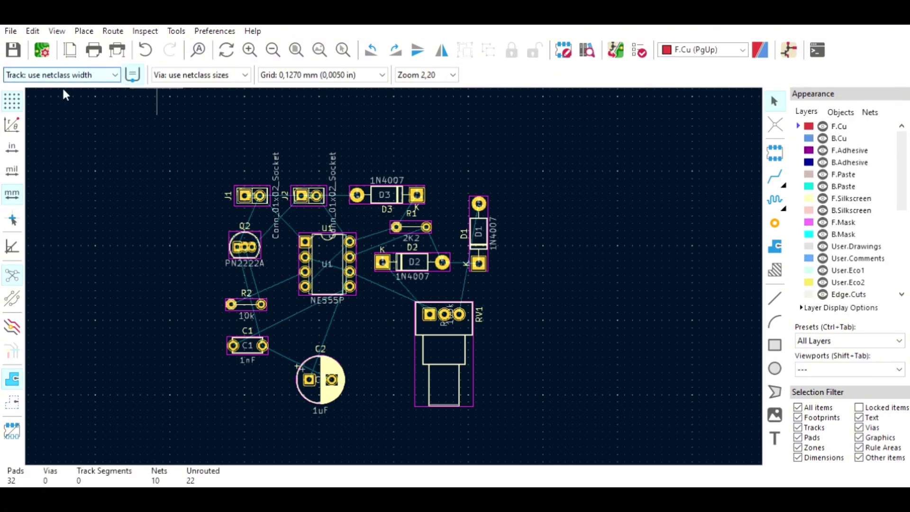
pyautogui.click(64, 90)
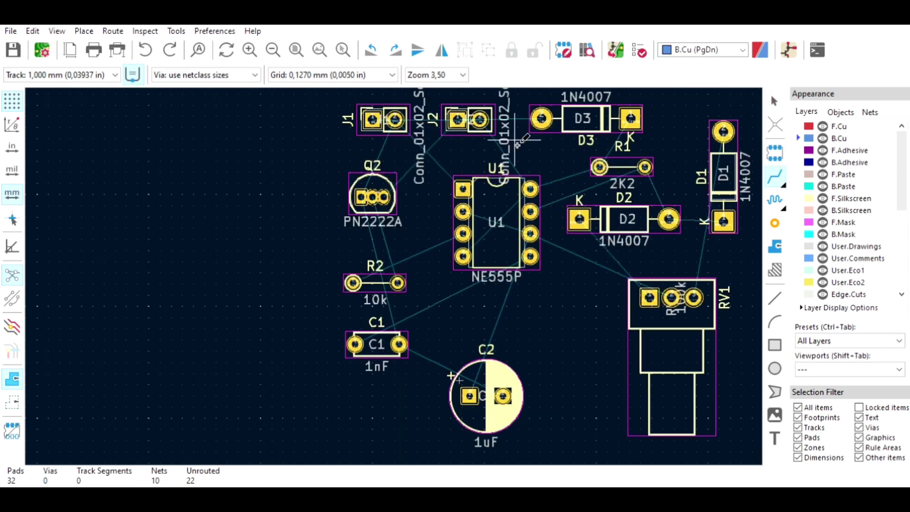
pyautogui.click(400, 345)
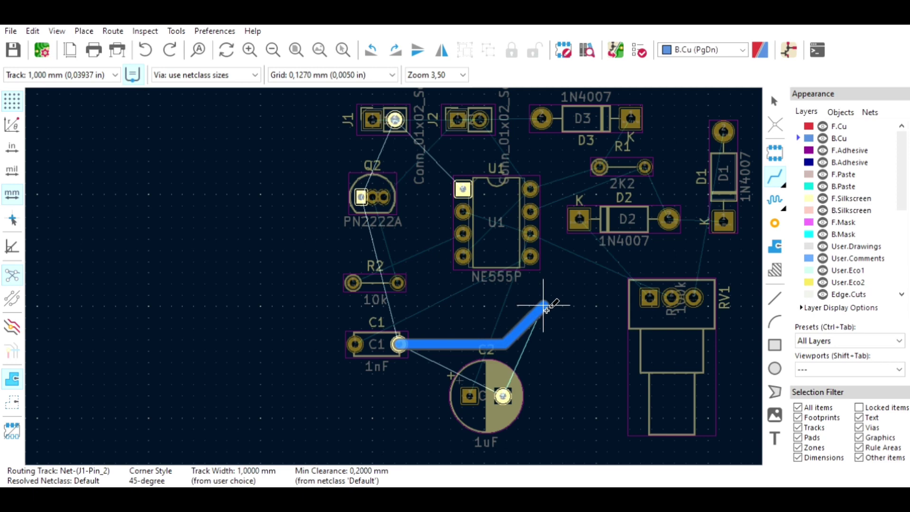
pyautogui.press('Escape')
pyautogui.press('Escape')
# Step: Rotate C1 by 180° and place it back just below R2
pyautogui.click(378, 332)
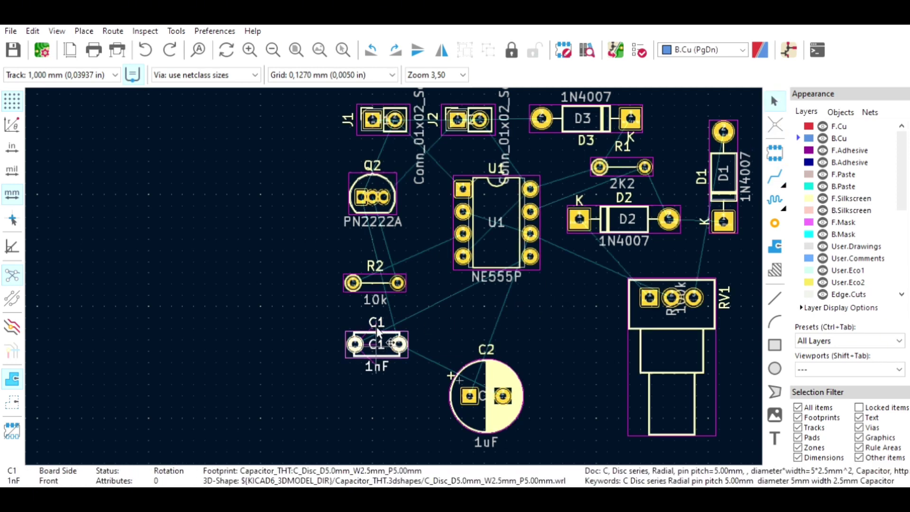
pyautogui.press('r')
pyautogui.press('r')
pyautogui.press('m')
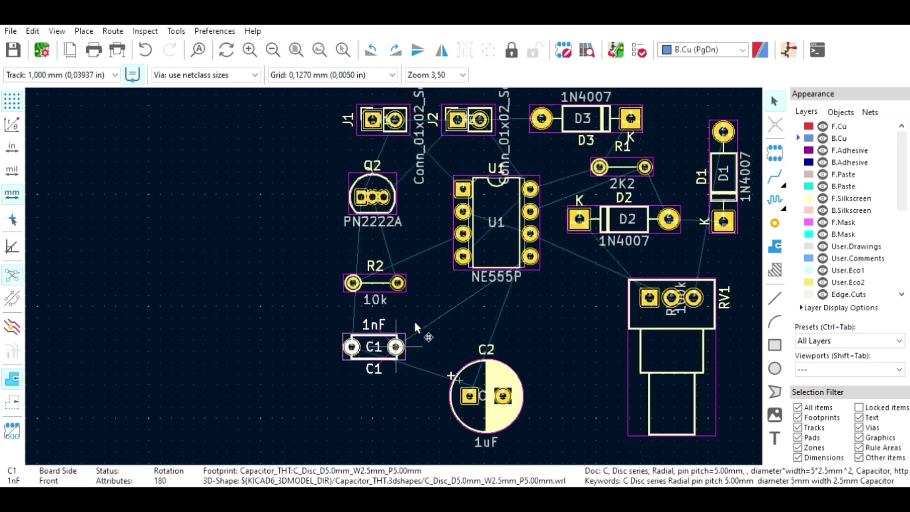
pyautogui.click(416, 331)
# Step: Route a 1 mm B.Cu track from C1's right pad to U1's lower-right pad
pyautogui.press('x')
pyautogui.click(415, 339)
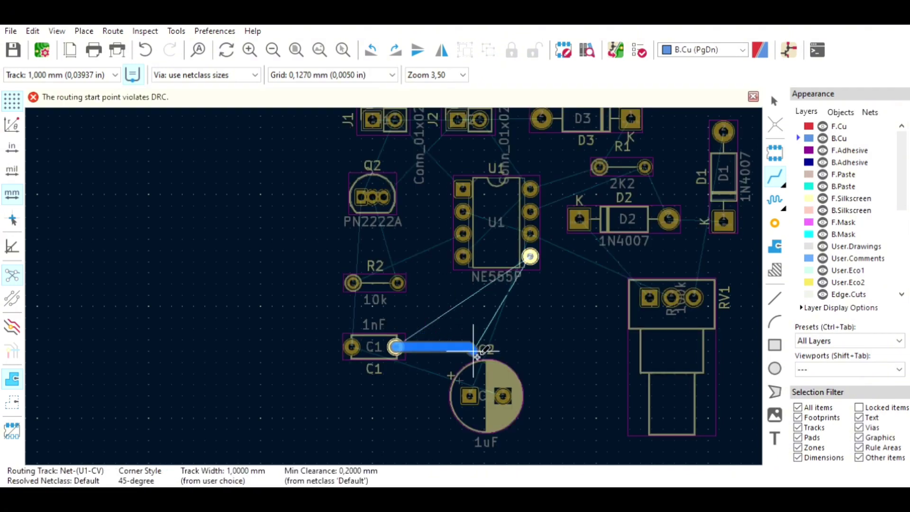
pyautogui.click(533, 325)
pyautogui.click(532, 262)
pyautogui.press('Escape')
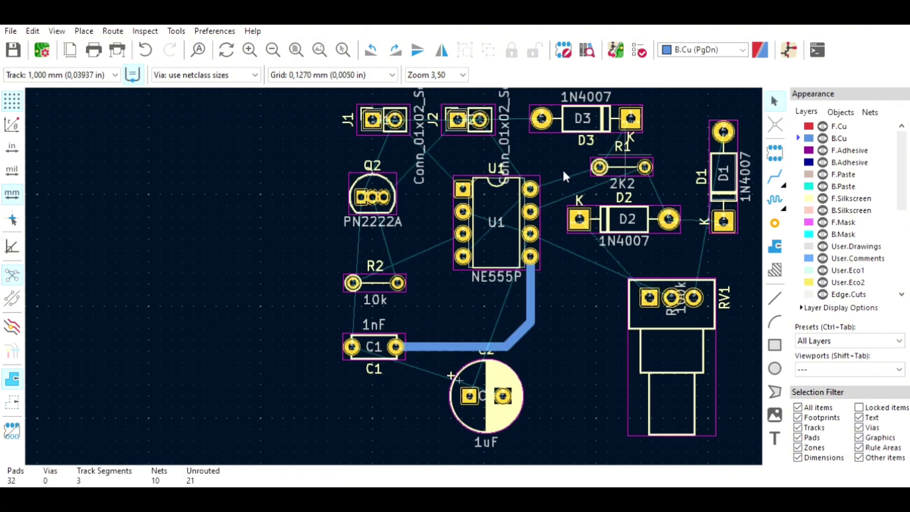
# Step: Move U1 down and to the left, level with R2, and delete the old track segments between C1 and U1
pyautogui.click(500, 219)
pyautogui.press('m')
pyautogui.moveTo(474, 240); pyautogui.dragTo(477, 263)
pyautogui.click(536, 266)
pyautogui.press('Delete')
pyautogui.click(519, 332)
pyautogui.press('Delete')
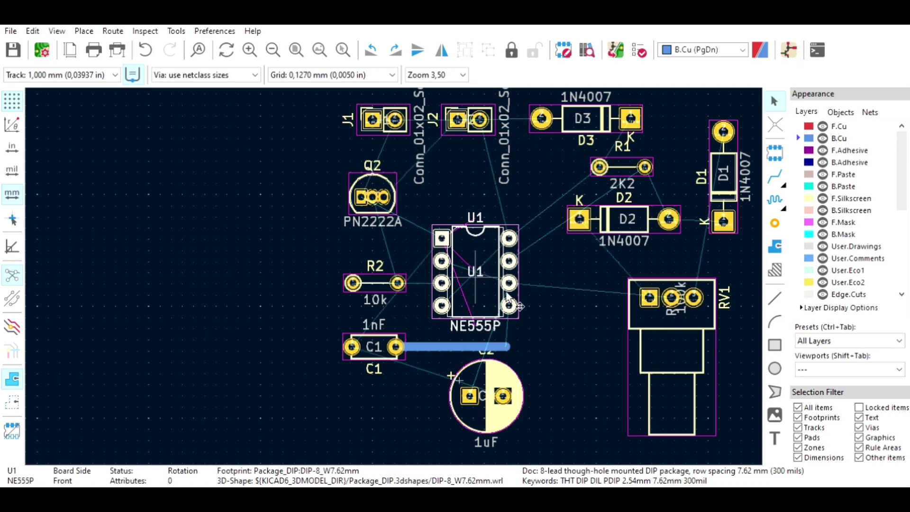
pyautogui.click(507, 340)
pyautogui.press('Delete')
# Step: Reroute the 1 mm B.Cu track between C1's right pad and the lower-right pad of the moved U1
pyautogui.click(775, 177)
pyautogui.click(396, 347)
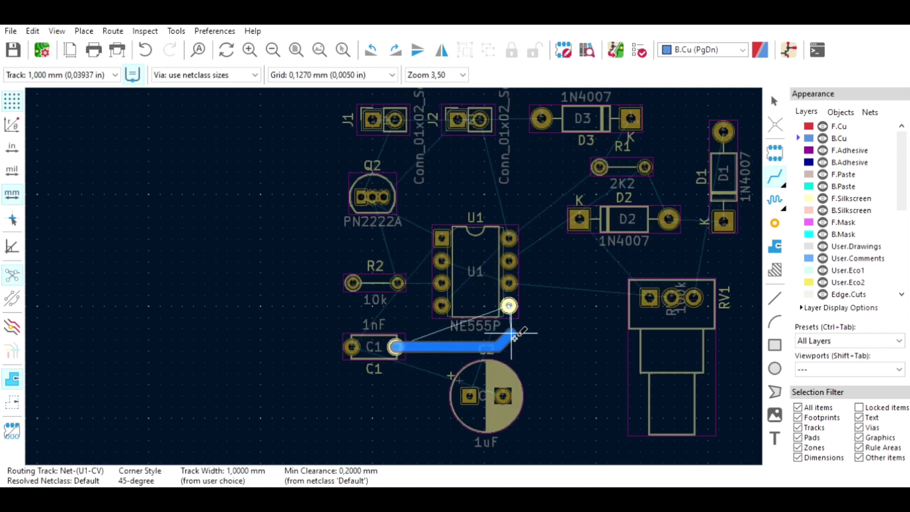
pyautogui.press('Escape')
pyautogui.press('Escape')
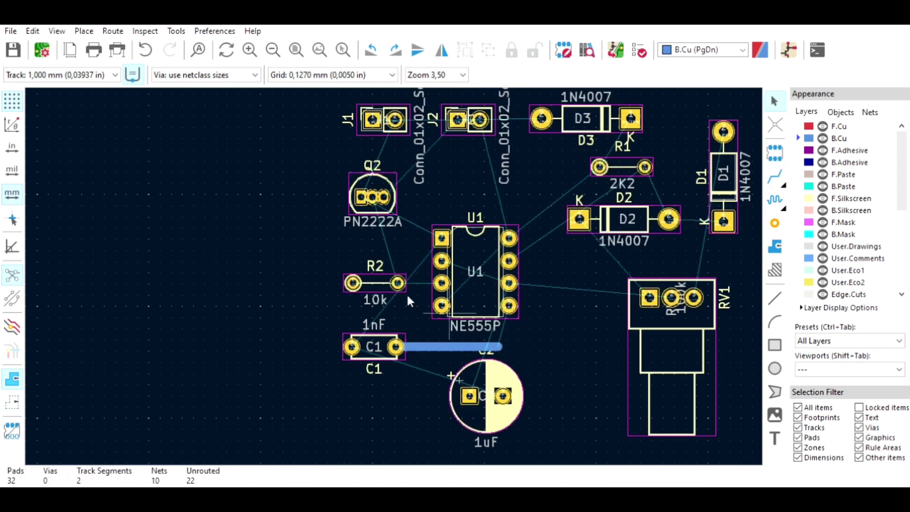
pyautogui.press('x')
pyautogui.click(509, 306)
pyautogui.click(501, 348)
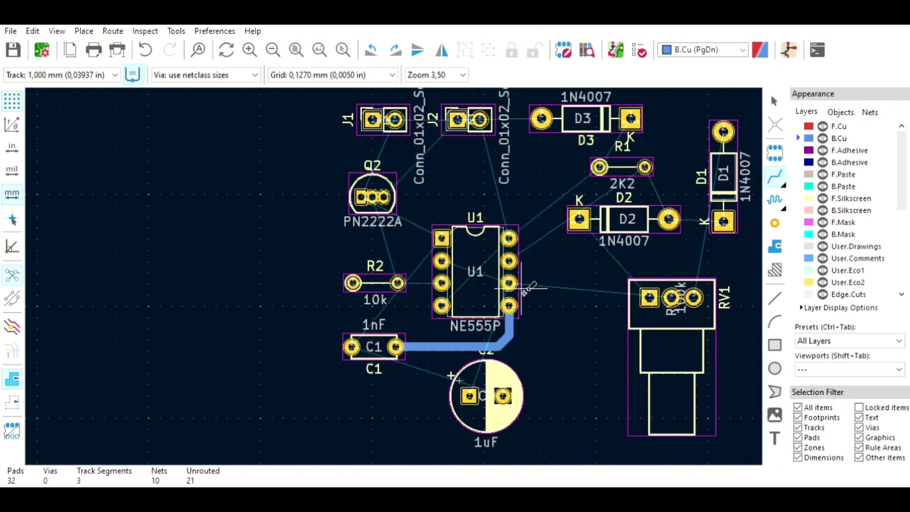
# Step: Route a B.Cu track from U1's lower-left pad around C2 and up the left side to J1's left pad, continuing to J2's right pad
pyautogui.click(442, 306)
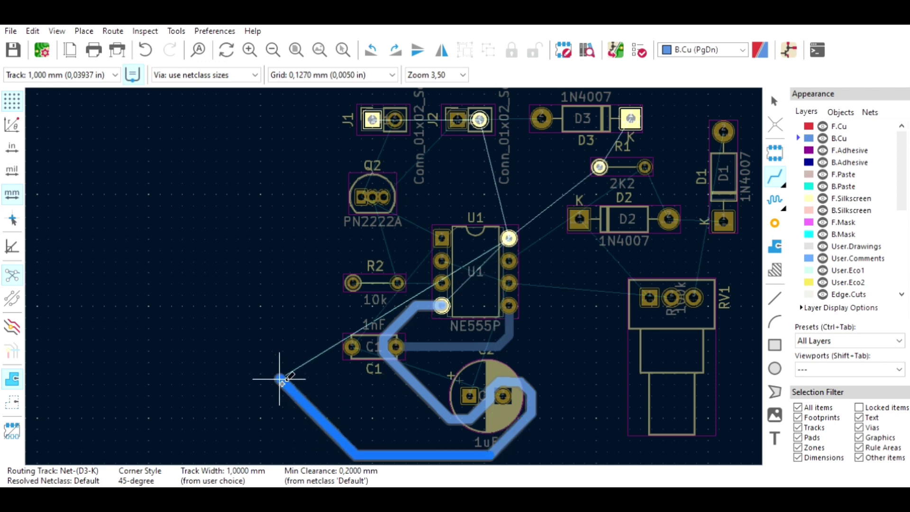
pyautogui.moveTo(301, 198); pyautogui.dragTo(272, 328, button='middle')
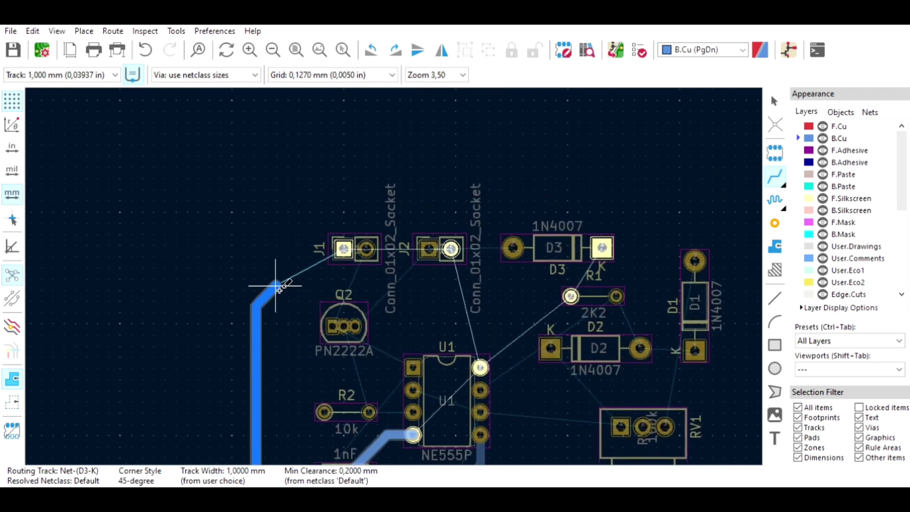
pyautogui.click(344, 249)
pyautogui.click(345, 247)
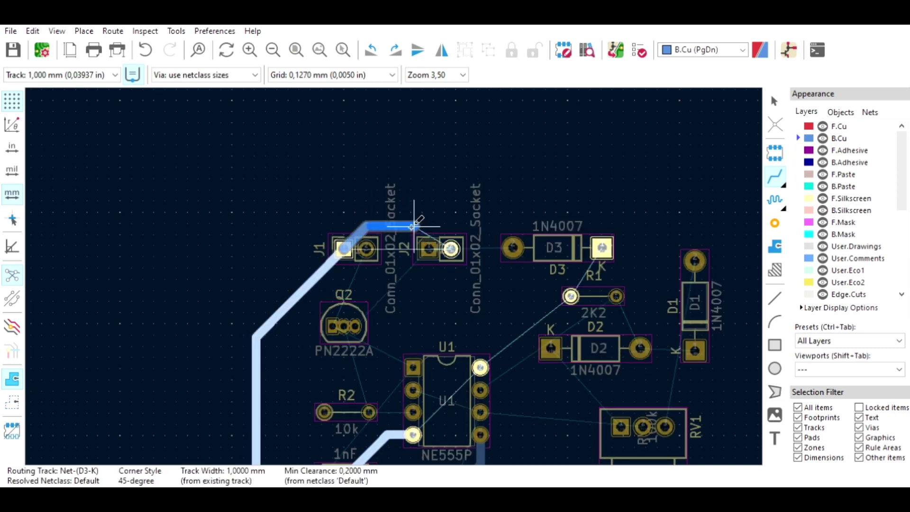
pyautogui.click(451, 249)
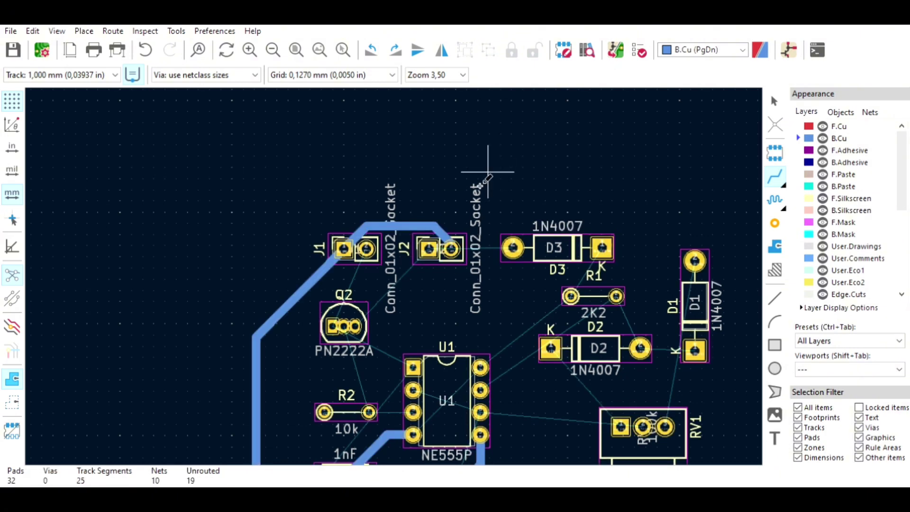
# Step: Route a B.Cu track from J1's right pad through Q2's left pad and C1's left pad to C2's right pad
pyautogui.click(366, 248)
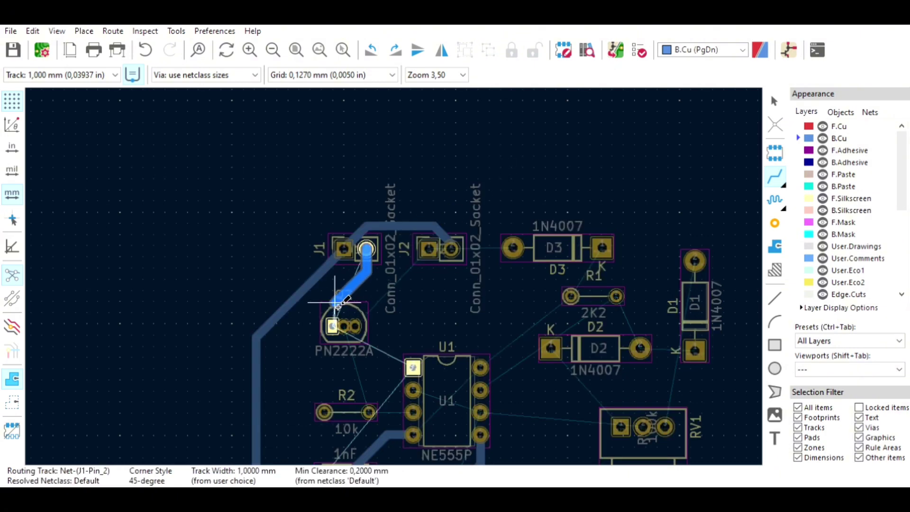
pyautogui.click(333, 326)
pyautogui.moveTo(357, 365); pyautogui.dragTo(374, 301, button='middle')
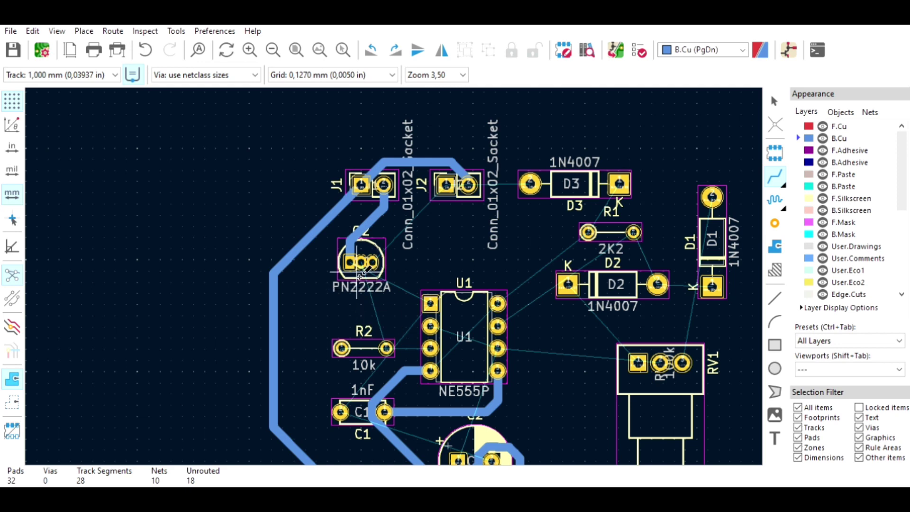
pyautogui.click(351, 261)
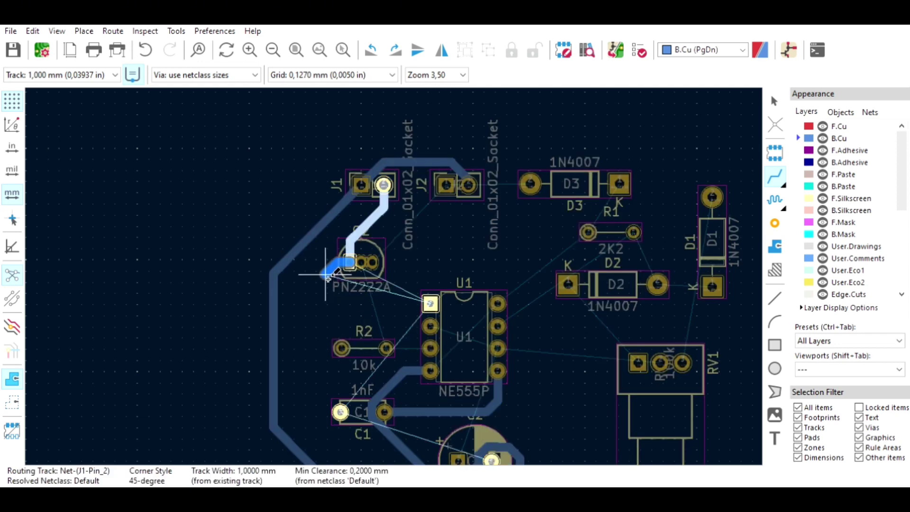
pyautogui.click(340, 412)
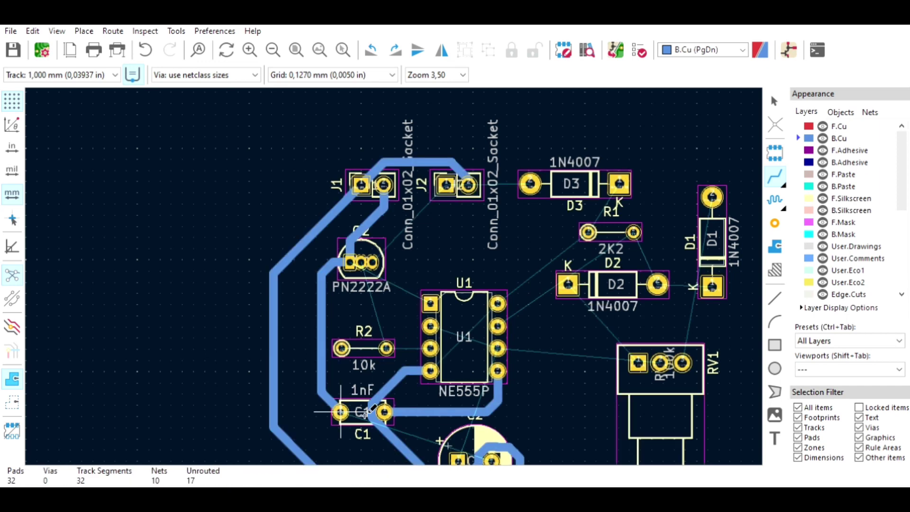
pyautogui.moveTo(393, 412); pyautogui.dragTo(354, 285, button='middle')
pyautogui.click(302, 286)
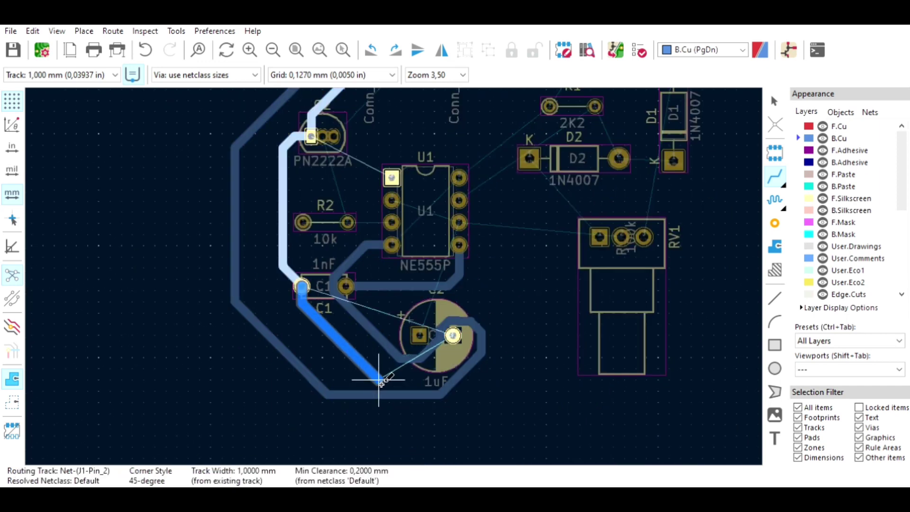
pyautogui.click(453, 336)
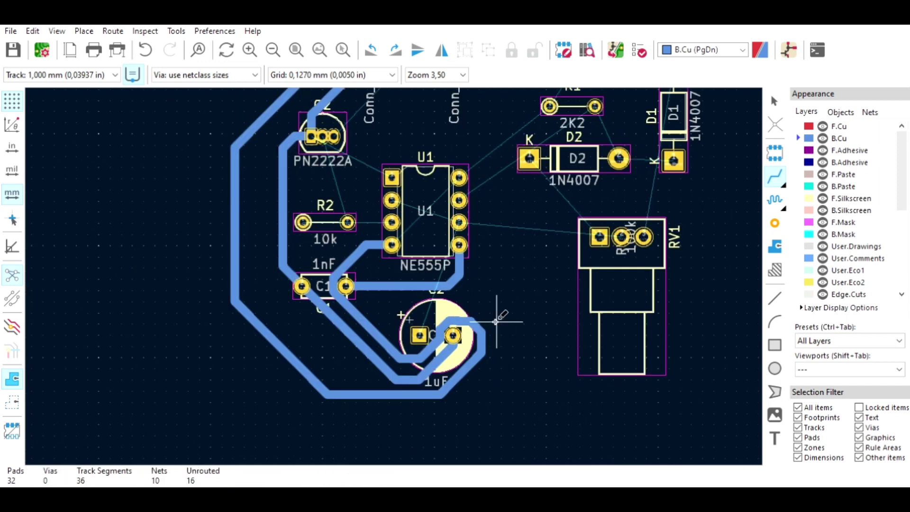
pyautogui.moveTo(493, 279); pyautogui.dragTo(499, 338, button='middle')
pyautogui.click(354, 281)
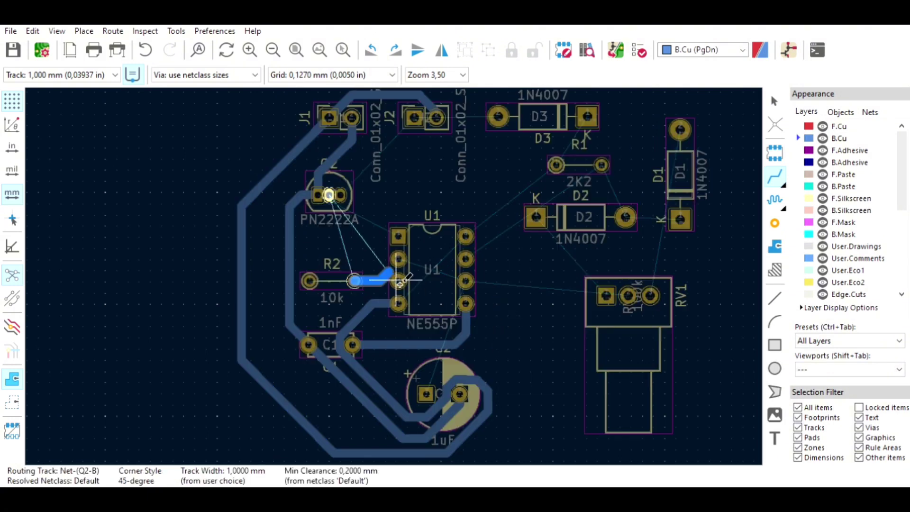
pyautogui.press('Escape')
pyautogui.click(329, 195)
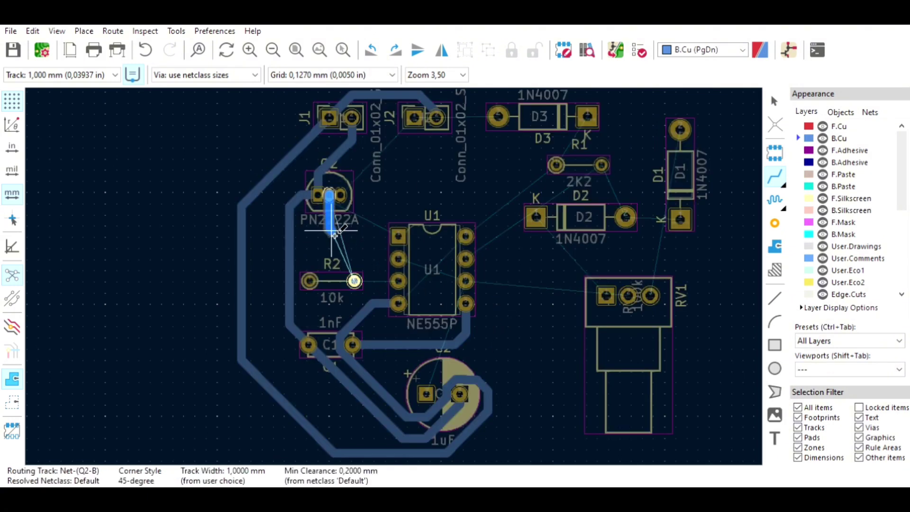
pyautogui.press('Escape')
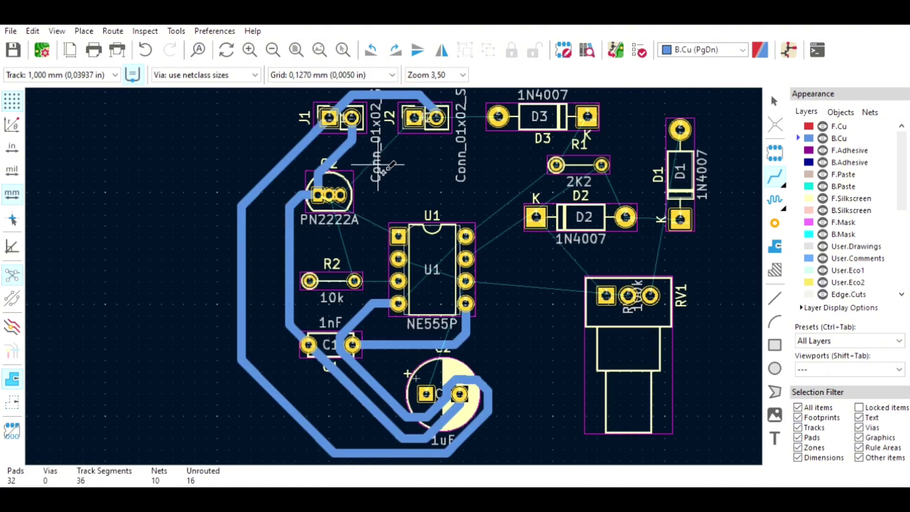
# Step: Rotate R2 by 180° and place it between Q2 and C1, beside U1's third left pad
pyautogui.click(334, 277)
pyautogui.press('r')
pyautogui.press('r')
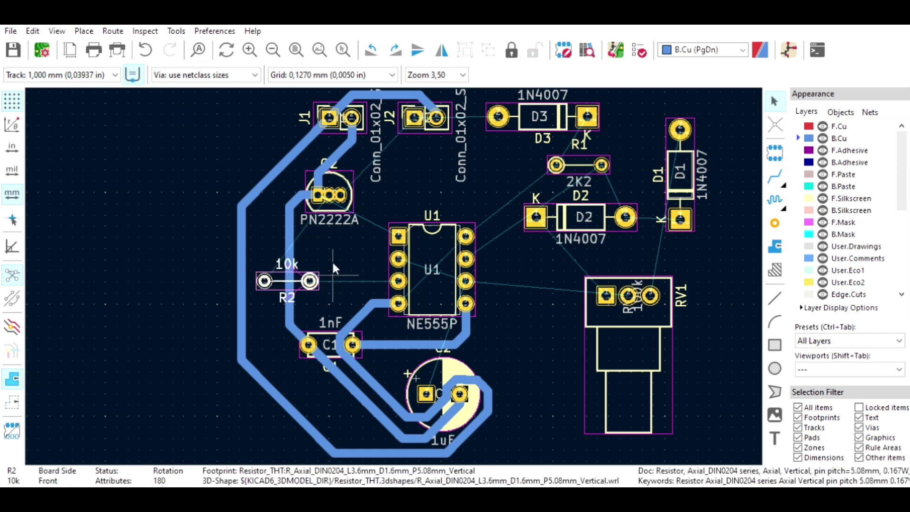
pyautogui.moveTo(310, 281); pyautogui.dragTo(356, 287)
pyautogui.click(523, 294)
# Step: Route 1 mm B.Cu tracks from Q2's middle pad to R2's left pad and from R2's right pad to U1's third left pad
pyautogui.click(775, 176)
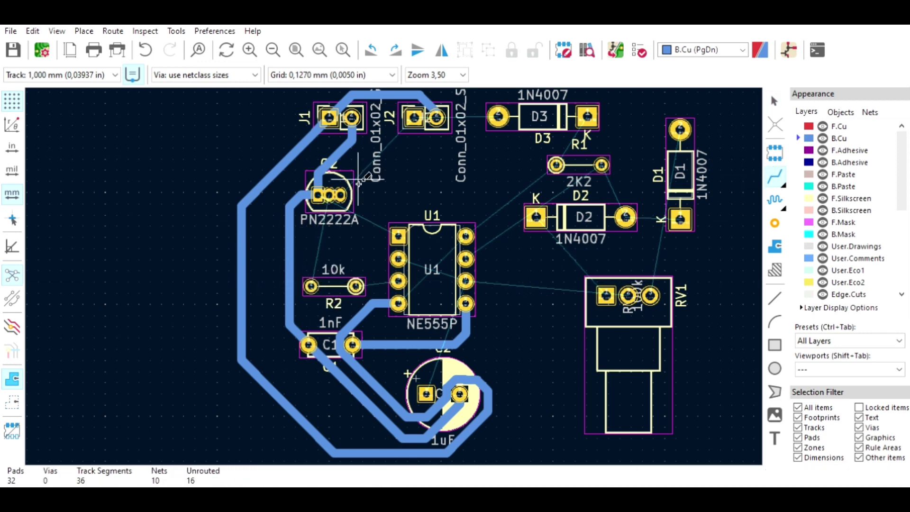
pyautogui.click(329, 195)
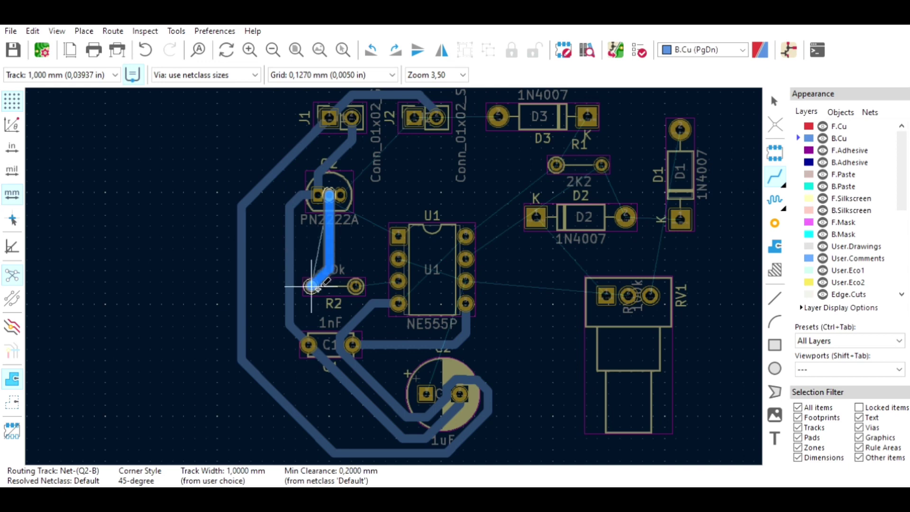
pyautogui.click(356, 286)
pyautogui.click(356, 287)
pyautogui.click(398, 281)
# Step: Route a B.Cu track beneath U1 from its second left pad to its third right pad
pyautogui.click(399, 259)
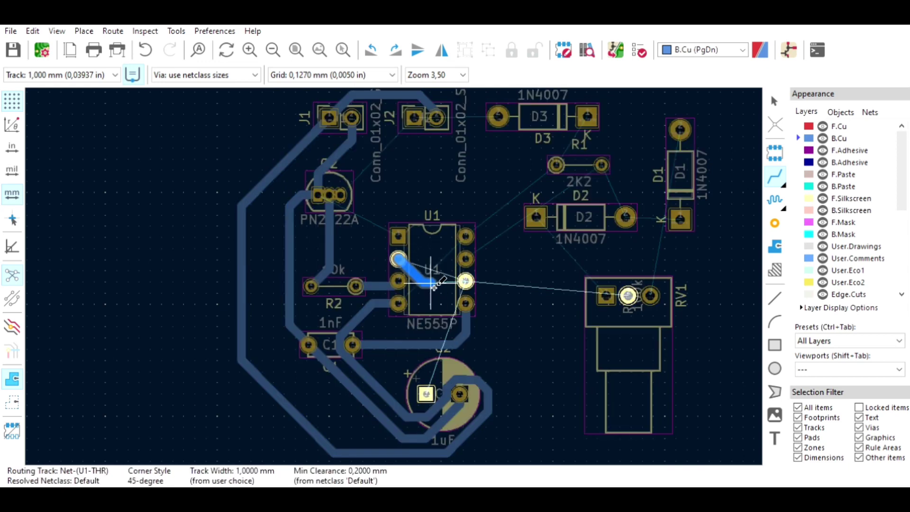
pyautogui.click(466, 281)
pyautogui.press('Escape')
# Step: Delete and reroute the diagonal segment at U1's second left pad, and route U1's upper-left pad to C1's left pad
pyautogui.click(427, 275)
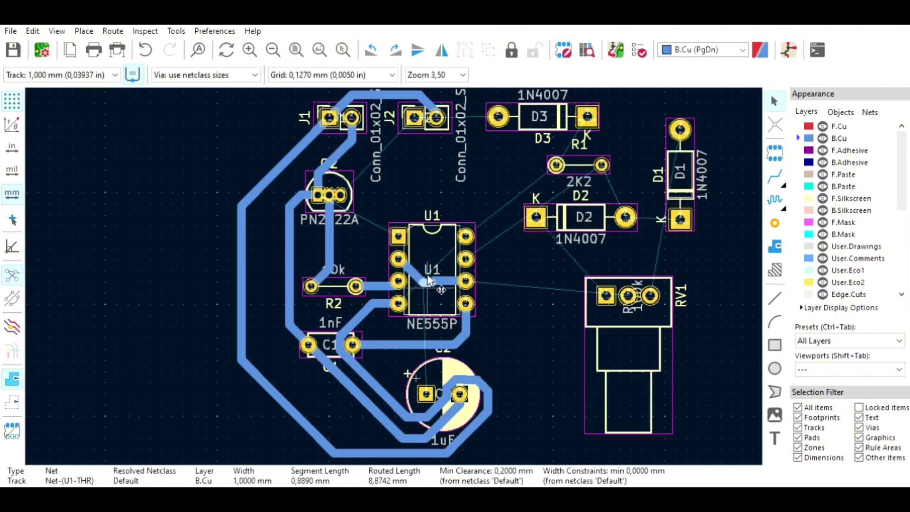
pyautogui.press('Delete')
pyautogui.click(775, 177)
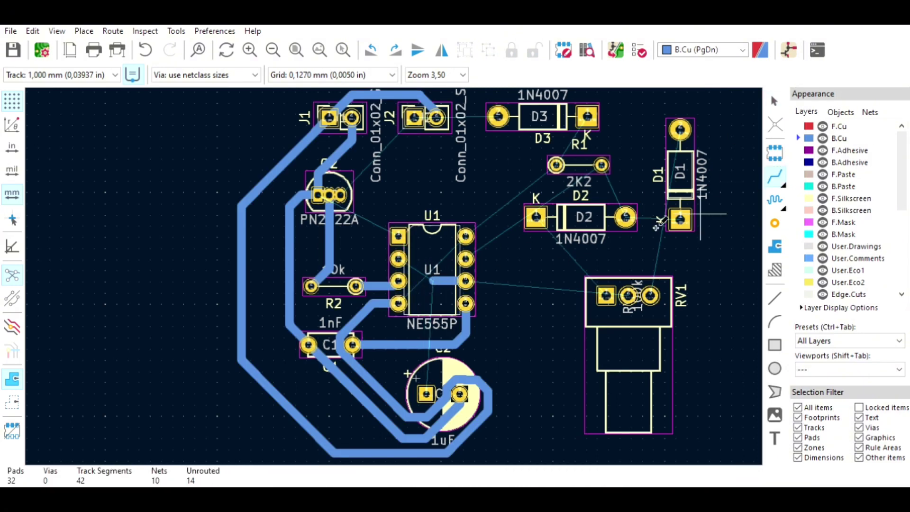
pyautogui.click(435, 281)
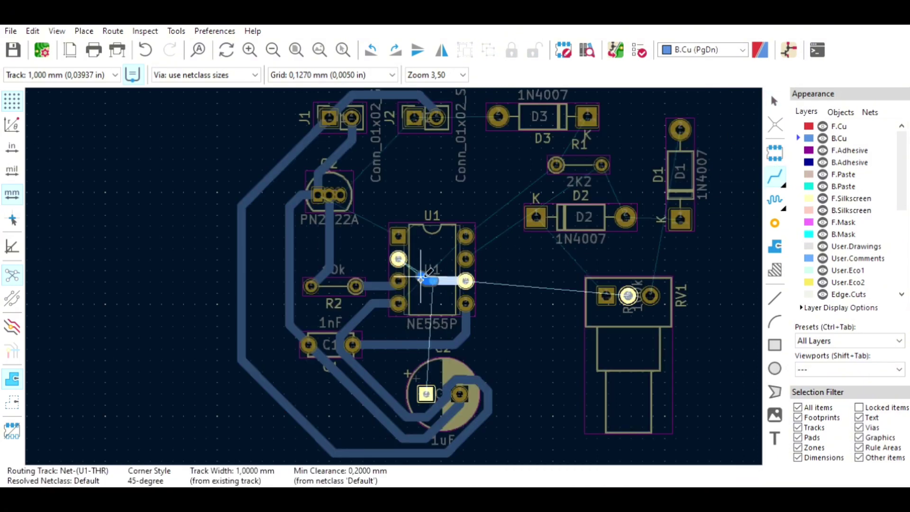
pyautogui.click(401, 264)
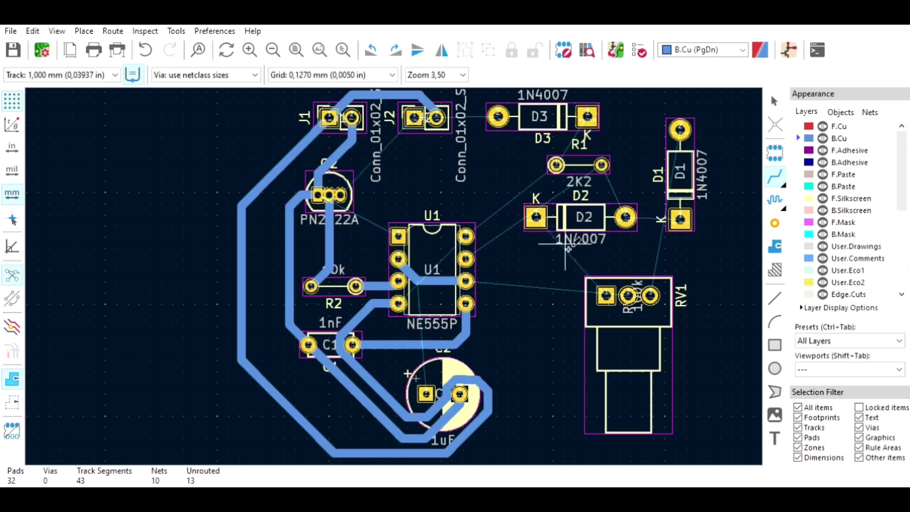
pyautogui.click(399, 236)
pyautogui.click(308, 345)
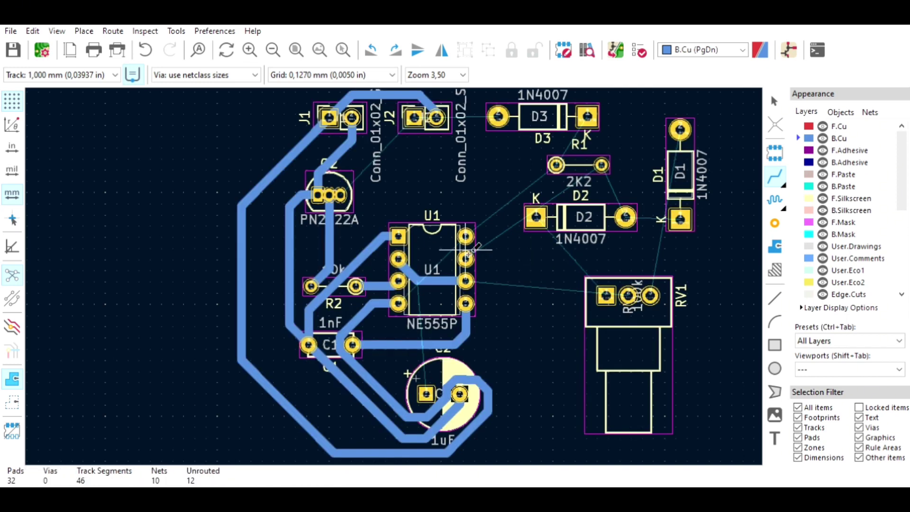
# Step: Route a B.Cu track from Q2's right pad to J2's left pad, and connect D3's left pad to it
pyautogui.moveTo(342, 196); pyautogui.dragTo(317, 272, button='middle')
pyautogui.click(316, 270)
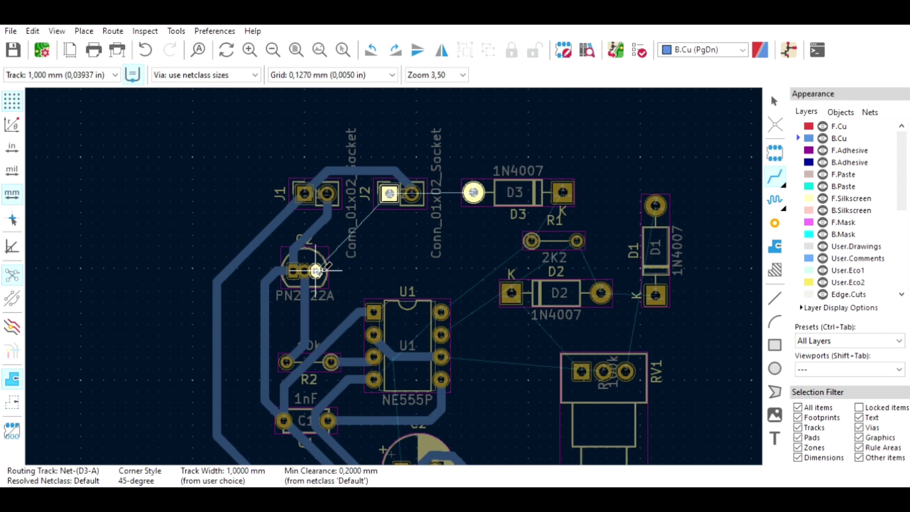
pyautogui.click(390, 194)
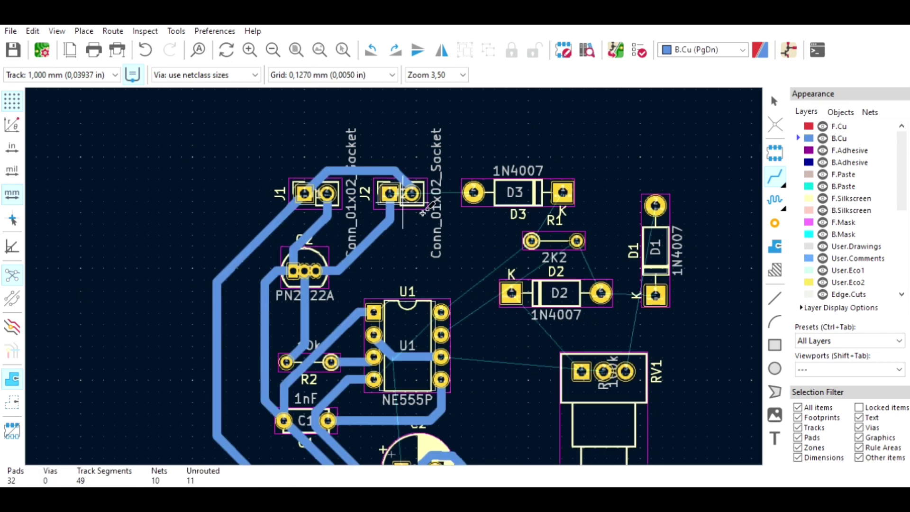
pyautogui.click(473, 193)
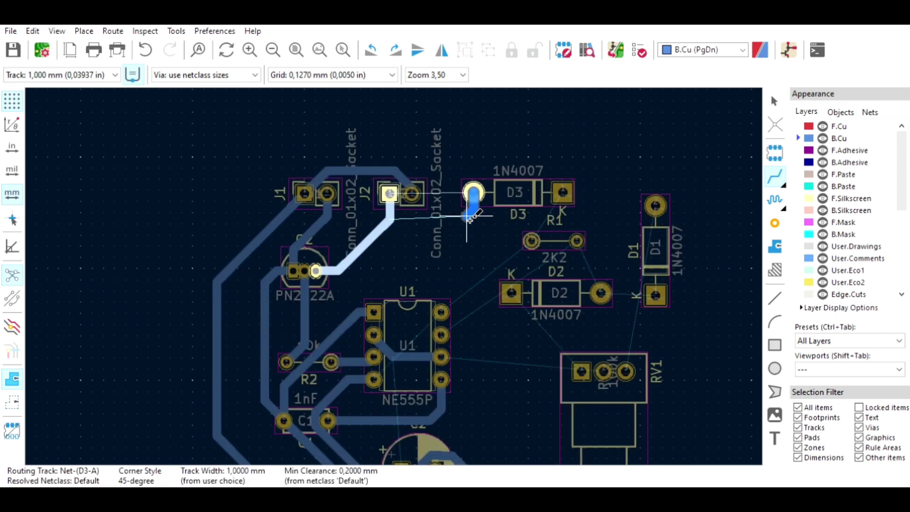
pyautogui.click(391, 219)
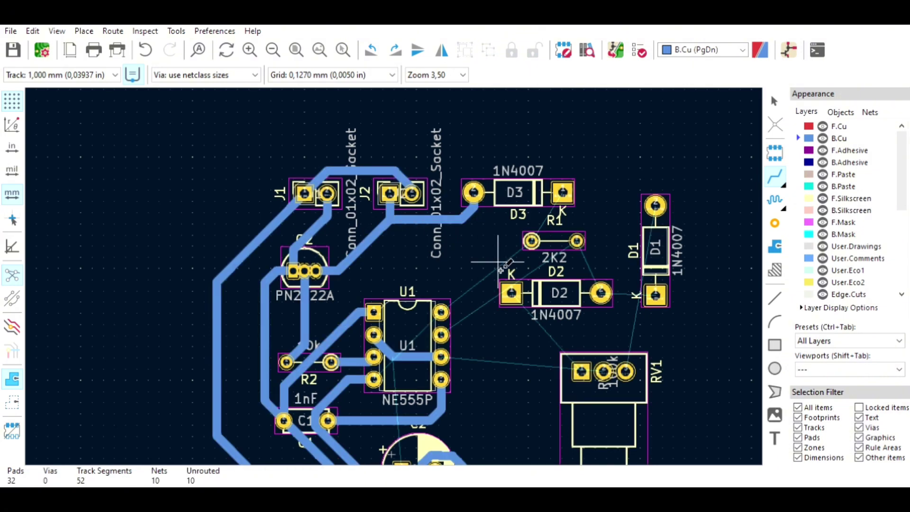
# Step: Move R1 slightly to the left
pyautogui.moveTo(463, 287); pyautogui.dragTo(402, 253, button='middle')
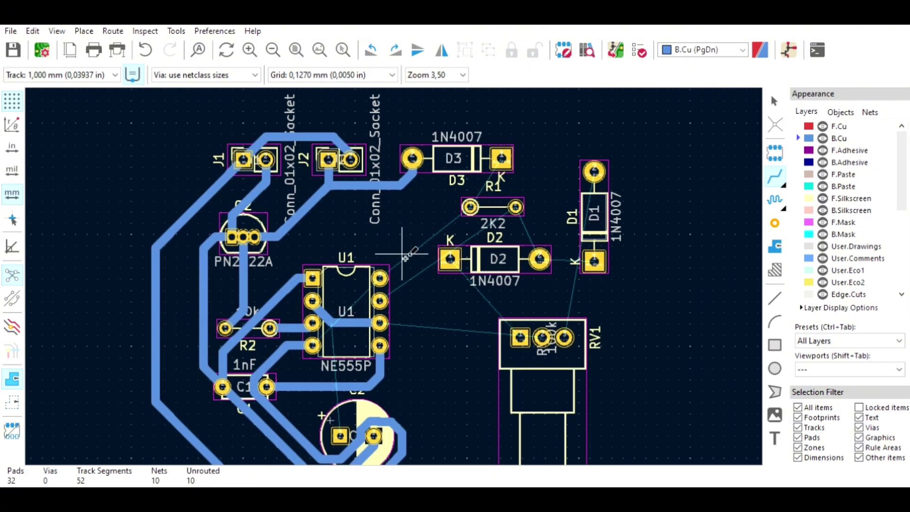
pyautogui.click(522, 173)
pyautogui.press('Escape')
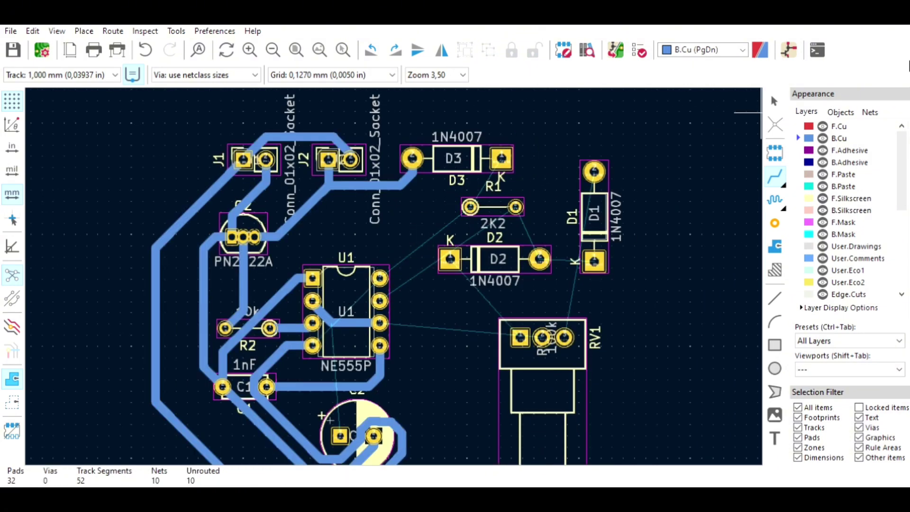
pyautogui.moveTo(498, 200); pyautogui.dragTo(493, 201)
# Step: Route B.Cu tracks to R1's left pad from D3's K pad and from J2's right pad
pyautogui.click(775, 177)
pyautogui.click(503, 160)
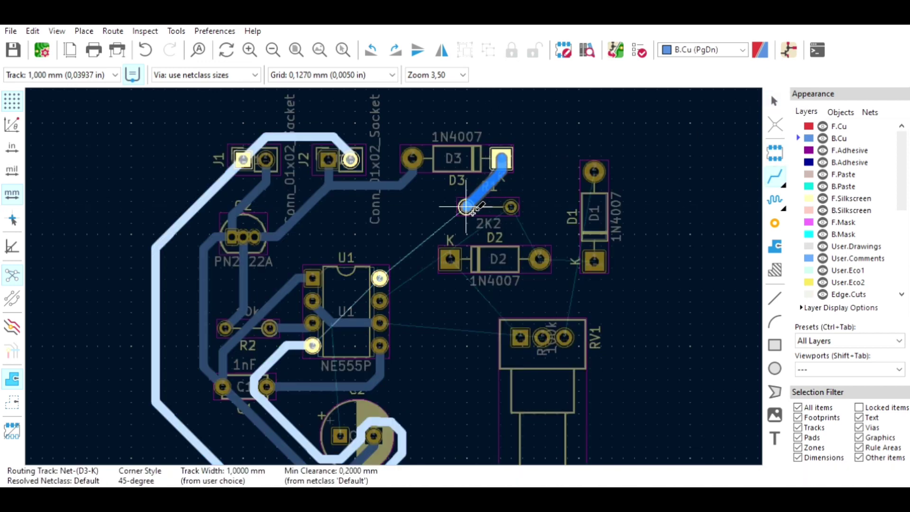
pyautogui.click(468, 207)
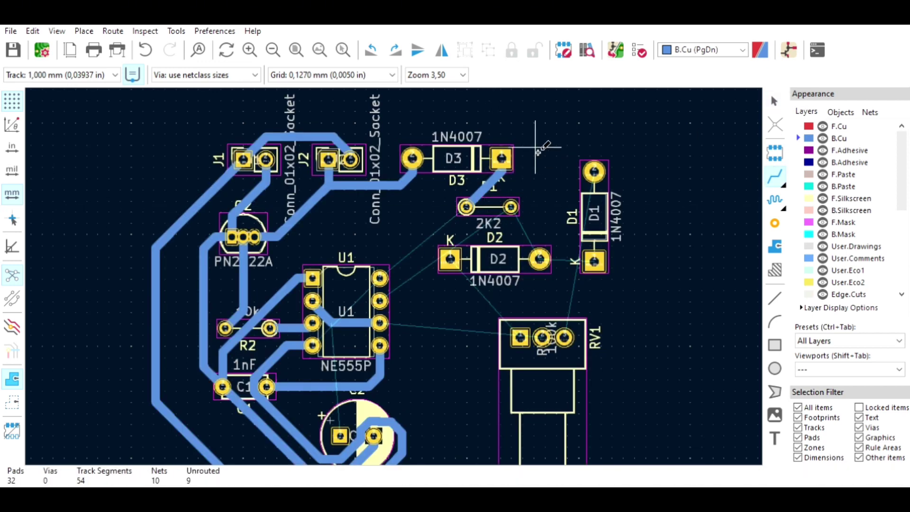
pyautogui.click(351, 159)
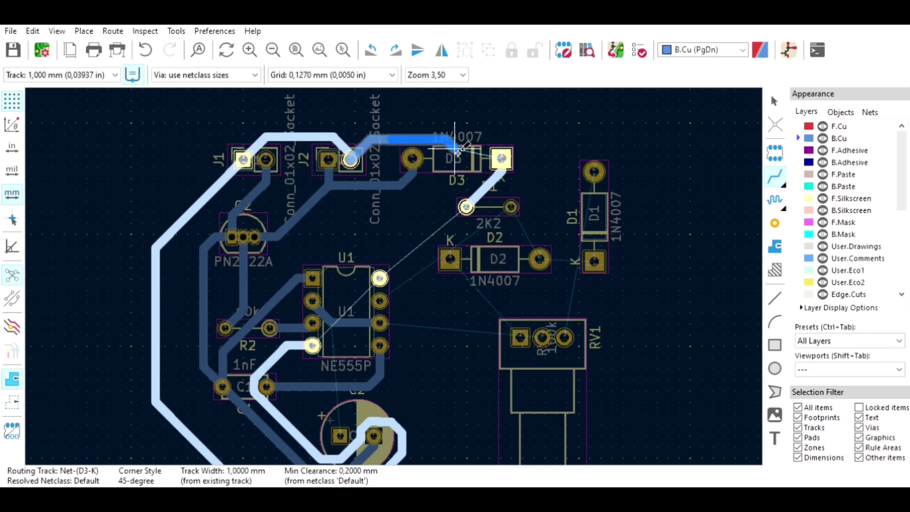
pyautogui.click(467, 207)
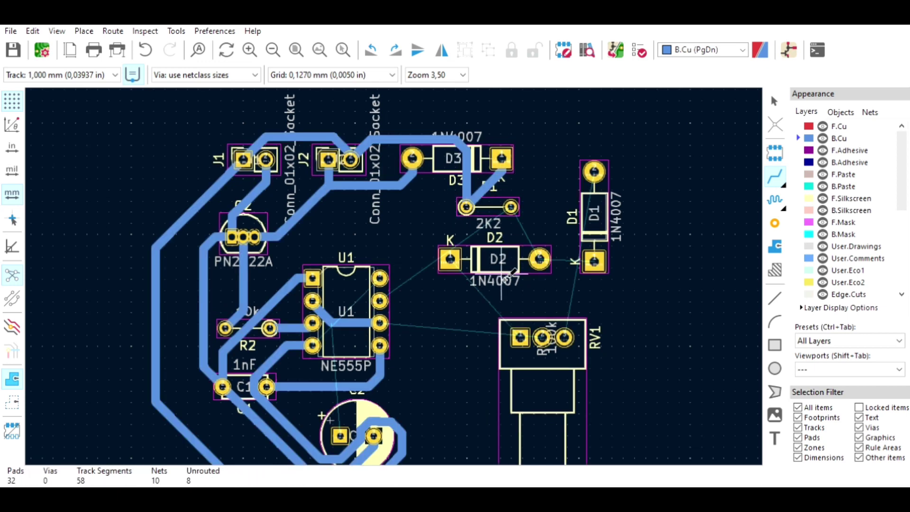
# Step: Route R1's right pad to D2's right pad, and D2's K pad to RV1's left pad
pyautogui.click(512, 207)
pyautogui.click(540, 259)
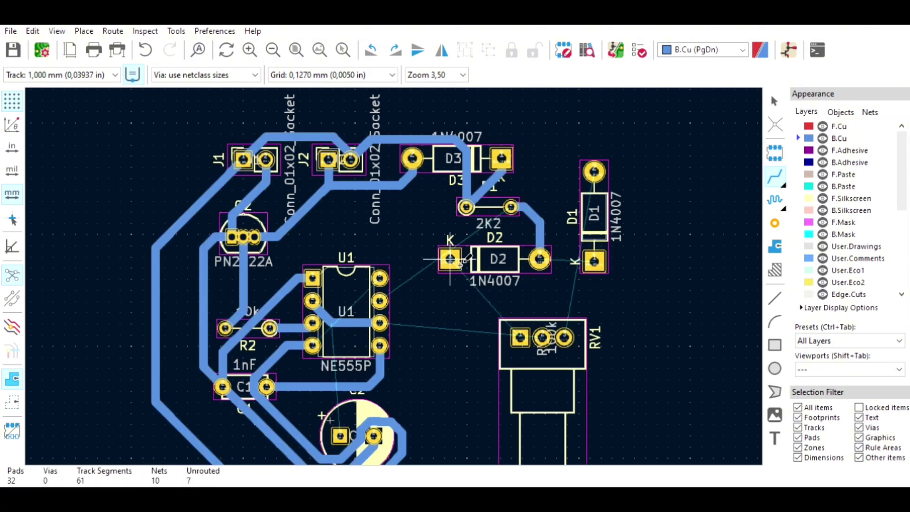
pyautogui.click(450, 259)
pyautogui.press('Escape')
pyautogui.click(450, 259)
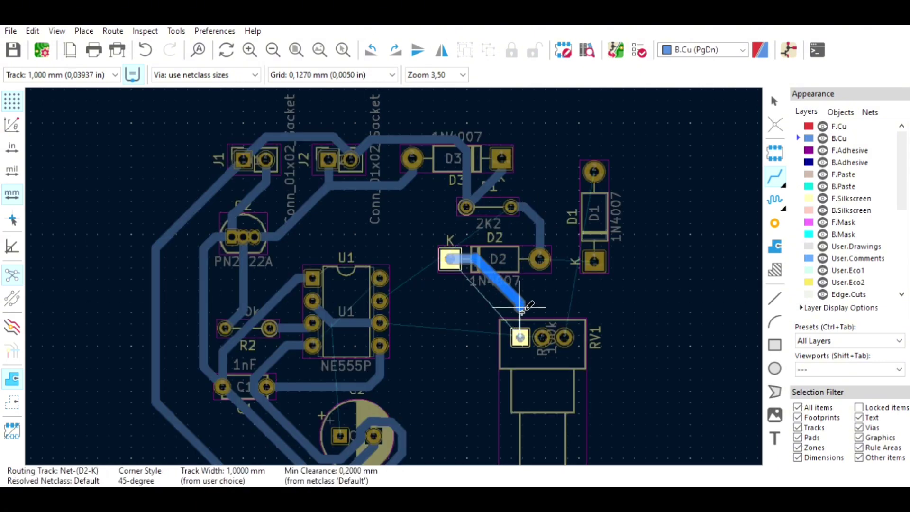
pyautogui.click(520, 337)
pyautogui.click(380, 279)
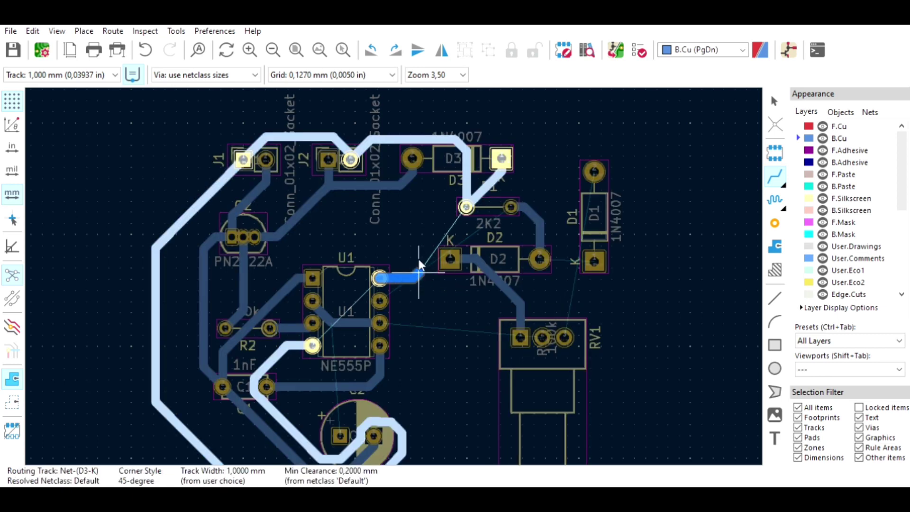
pyautogui.press('Escape')
pyautogui.moveTo(314, 348); pyautogui.dragTo(349, 310, button='middle')
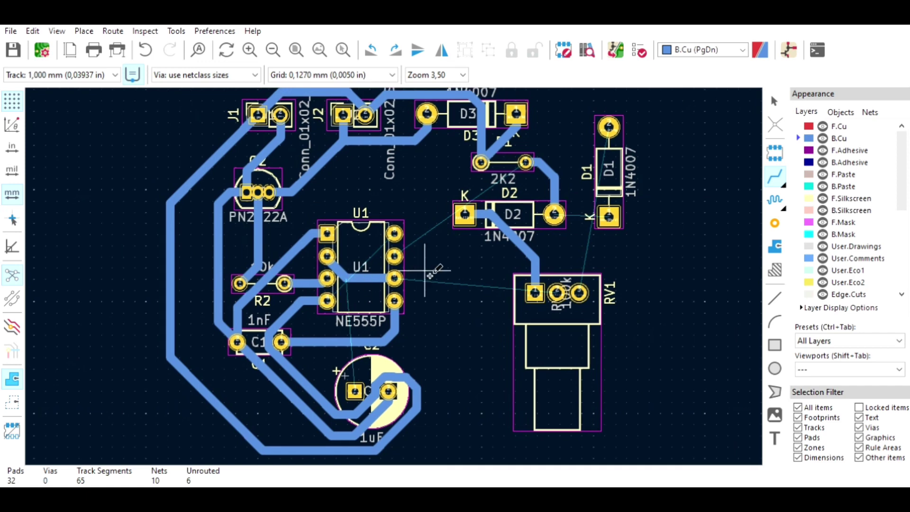
pyautogui.click(395, 302)
pyautogui.press('Escape')
# Step: Route U1's third right pad to C2's left pad, and connect RV1's middle pad to that track
pyautogui.click(394, 279)
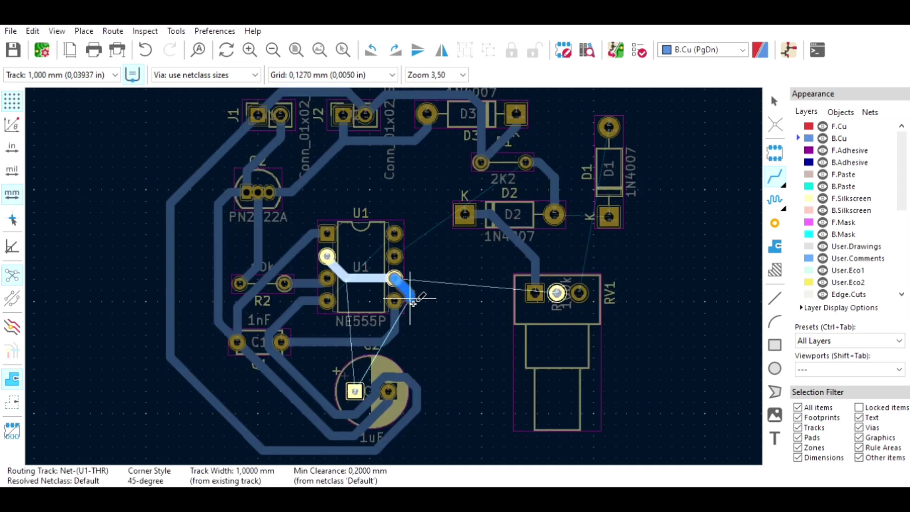
pyautogui.click(356, 392)
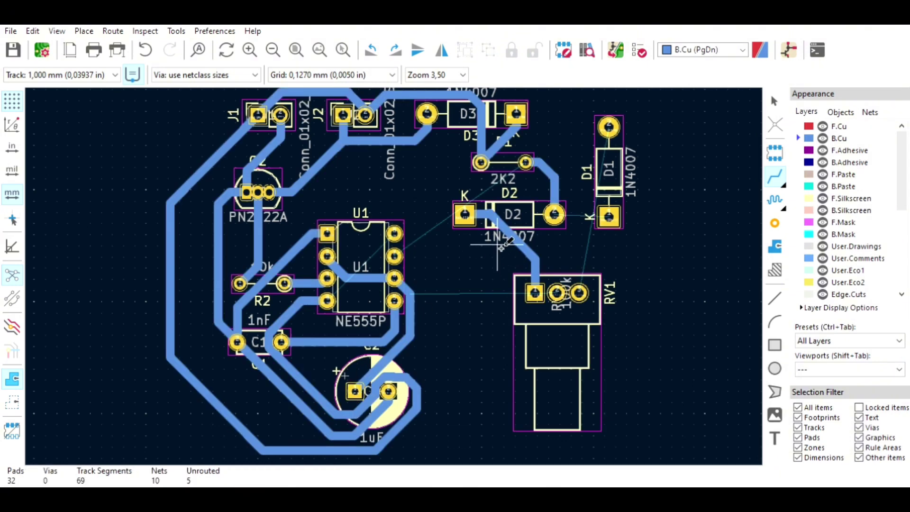
pyautogui.click(558, 293)
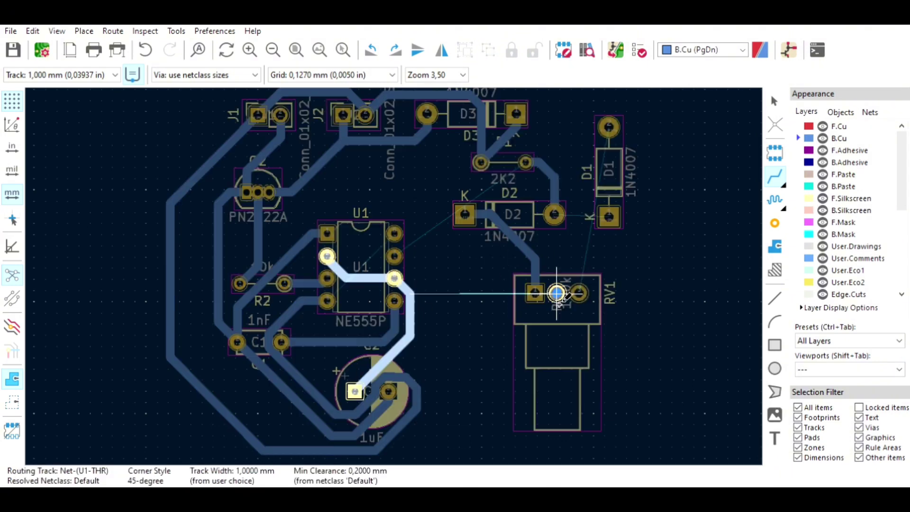
pyautogui.click(493, 298)
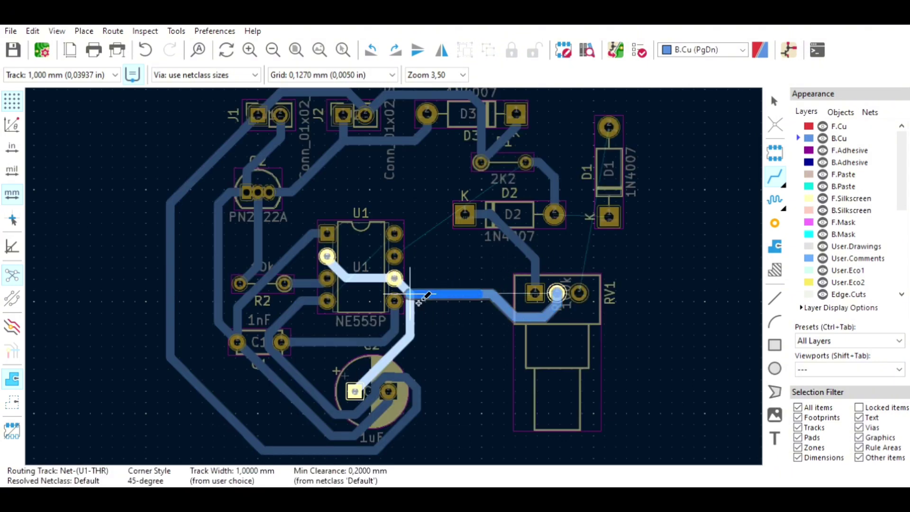
pyautogui.click(410, 294)
# Step: Route RV1's right pad around the right of D1 to its upper pad, and D2's right pad to D1's K pad
pyautogui.click(579, 293)
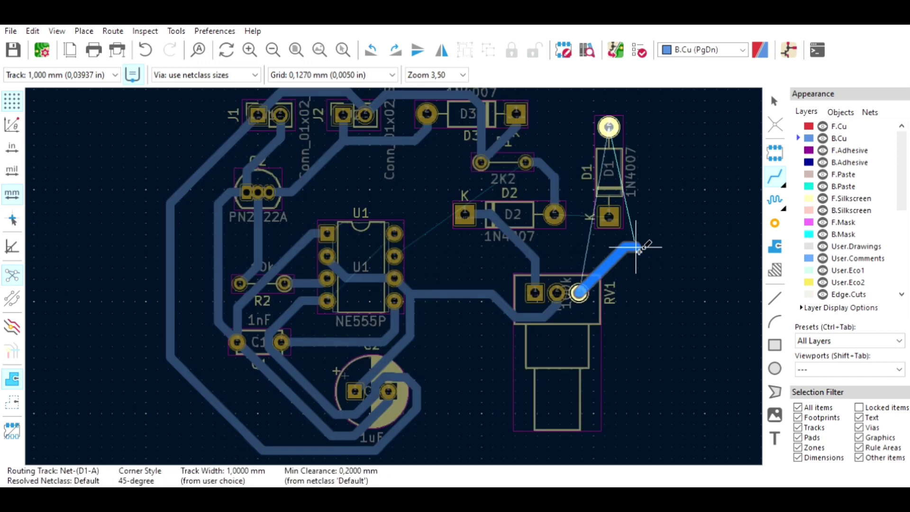
pyautogui.click(610, 128)
pyautogui.click(554, 214)
pyautogui.click(610, 217)
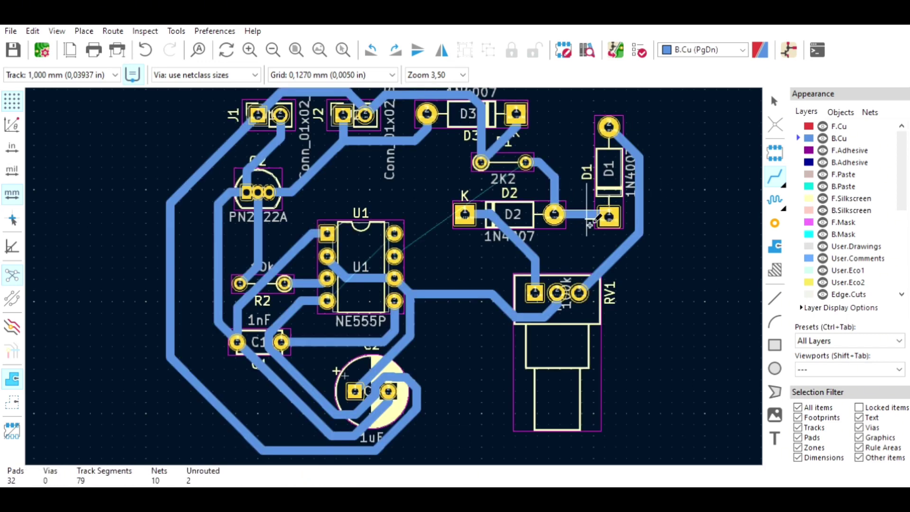
# Step: Route a B.Cu track from R1's right pad between R1 and D2 to U1's second right pad
pyautogui.moveTo(588, 214); pyautogui.dragTo(602, 285, button='middle')
pyautogui.click(540, 233)
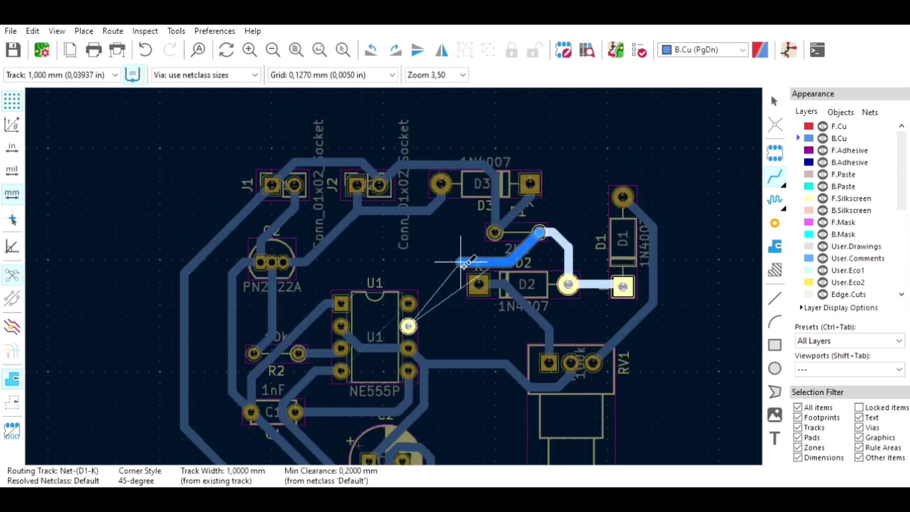
pyautogui.click(457, 261)
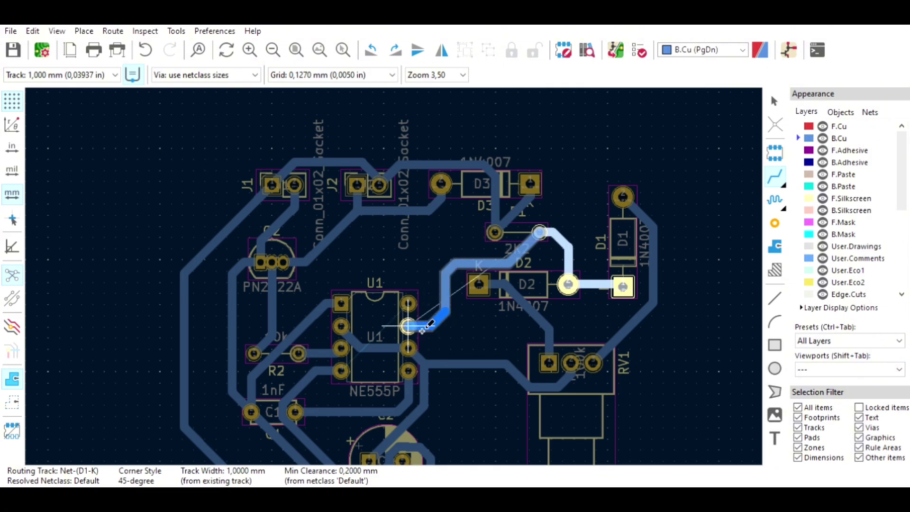
pyautogui.click(409, 326)
# Step: Route a B.Cu track from U1's upper-right pad to R1's left pad
pyautogui.keyDown('shift'); pyautogui.scroll(1, 429, 308); pyautogui.keyUp('shift')
pyautogui.click(406, 348)
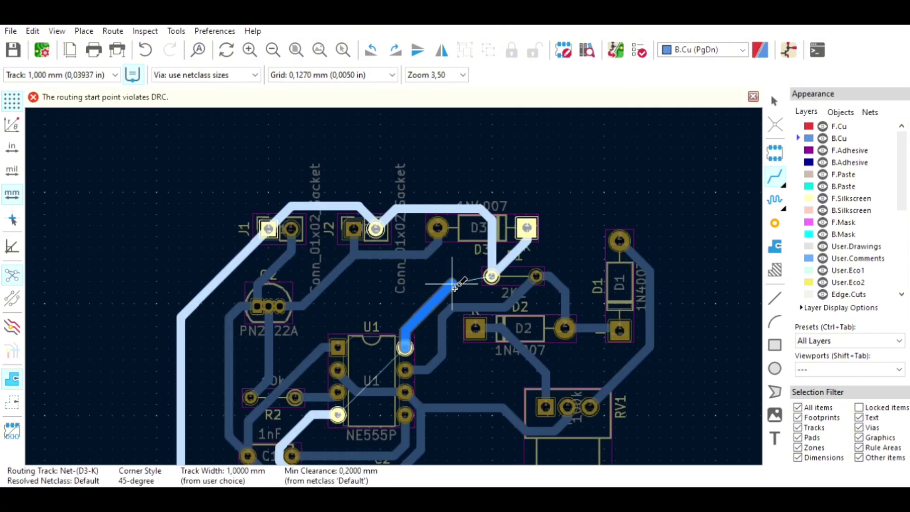
pyautogui.press('Escape')
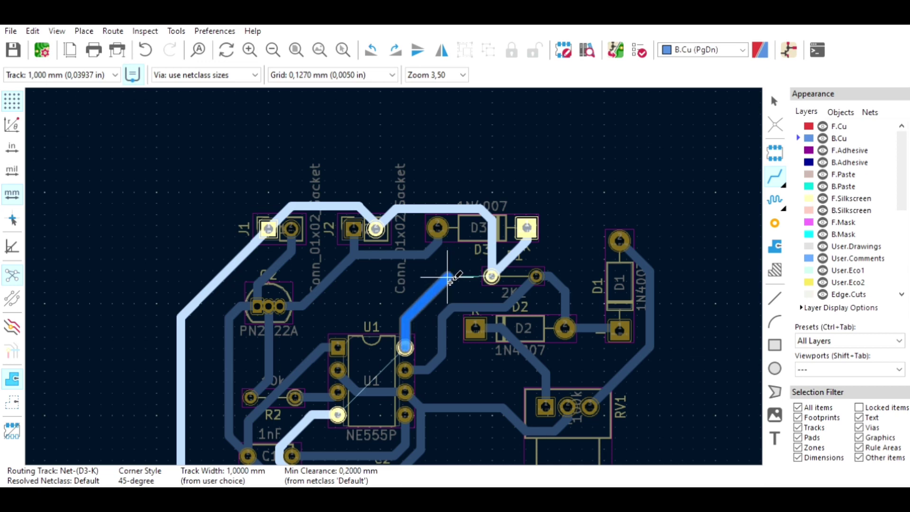
pyautogui.click(493, 278)
# Step: Delete the outer track segments running around the left side between J1's left pad and the underside of C2
pyautogui.scroll(-3, 494, 278)
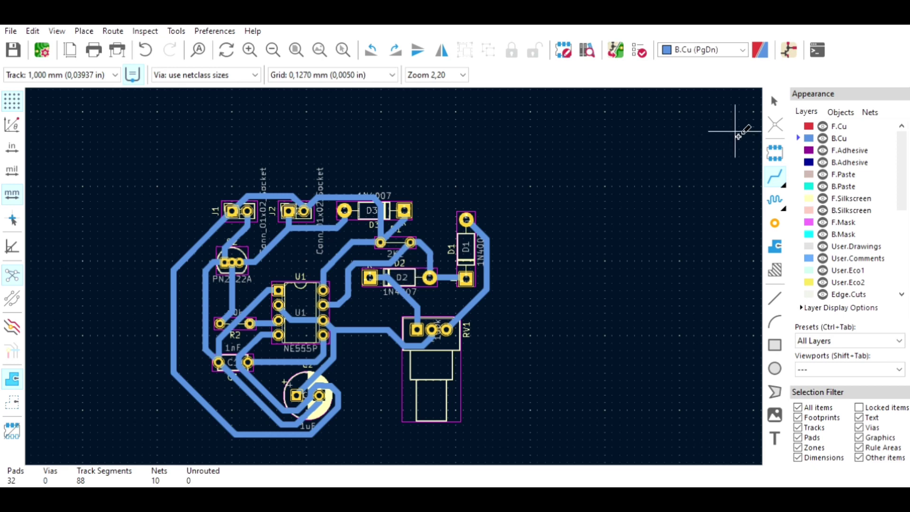
pyautogui.click(776, 94)
pyautogui.moveTo(198, 346); pyautogui.dragTo(167, 435)
pyautogui.press('m')
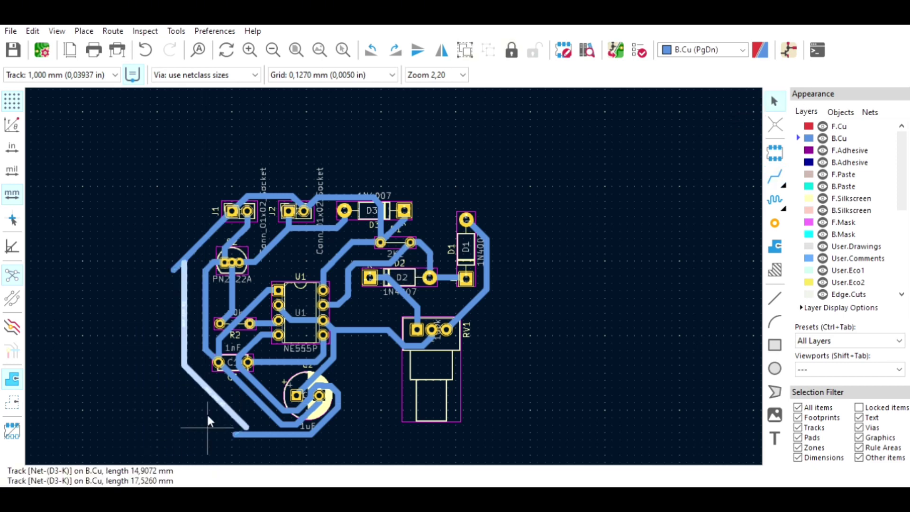
pyautogui.press('Delete')
pyautogui.click(191, 254)
pyautogui.press('Delete')
pyautogui.click(275, 434)
pyautogui.press('Delete')
# Step: Reroute the B.Cu track from the open track end below C2, closer around the left side, to J1's left pad
pyautogui.click(775, 177)
pyautogui.click(310, 435)
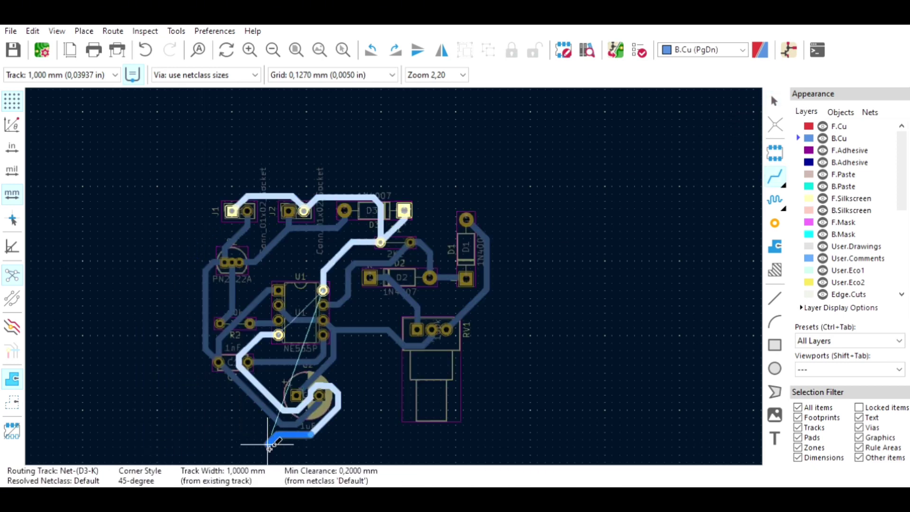
pyautogui.click(187, 352)
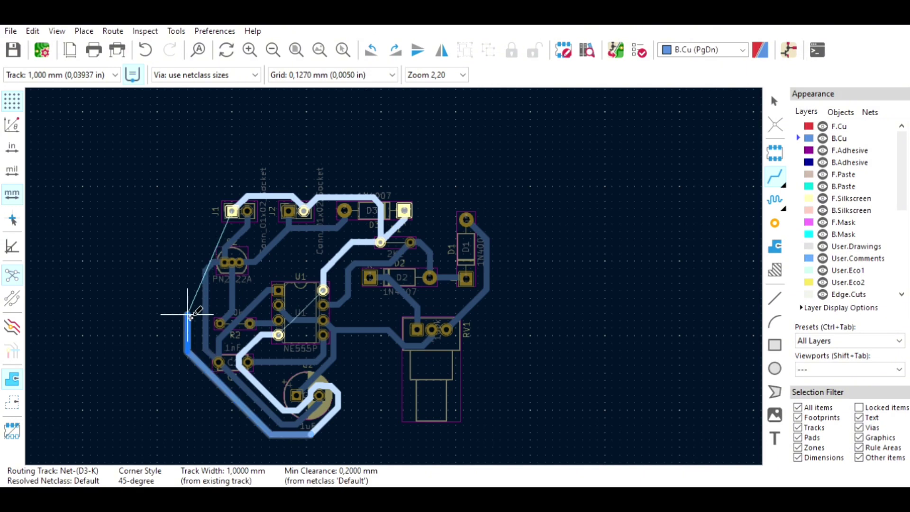
pyautogui.click(232, 212)
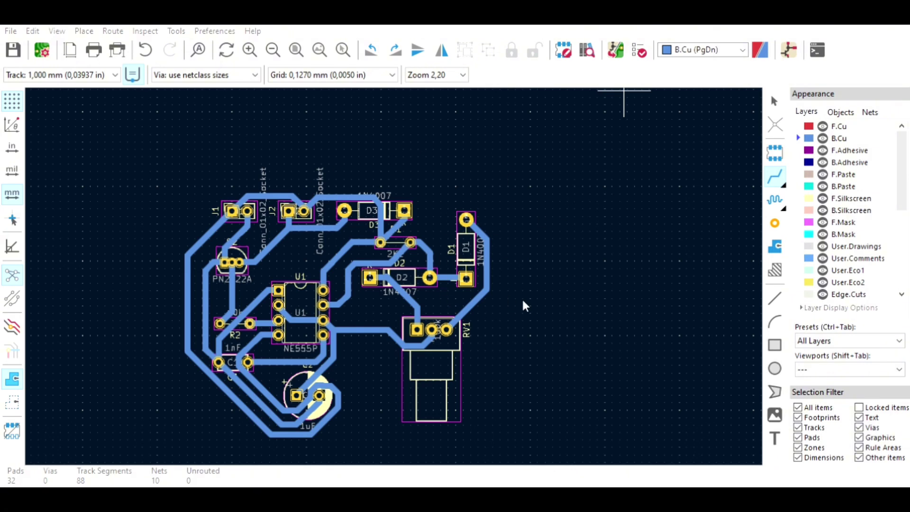
# Step: Extend the open B.Cu track from U1's second right pad, passing between R1 and D2, to R1's right pad
pyautogui.moveTo(448, 330); pyautogui.dragTo(461, 306, button='middle')
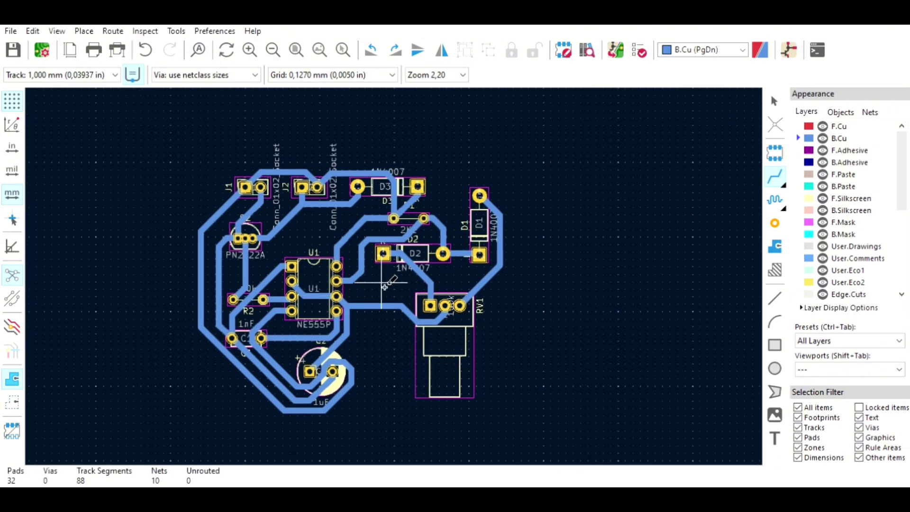
pyautogui.scroll(5, 384, 287)
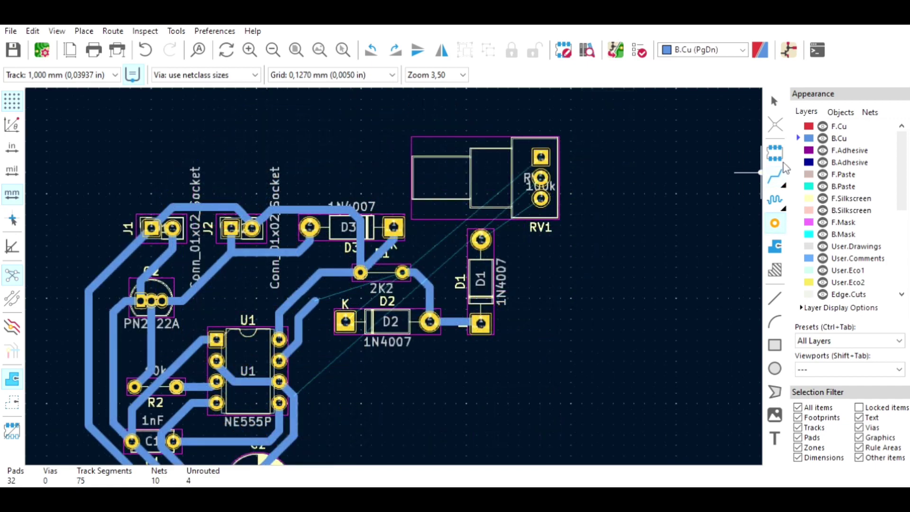
pyautogui.click(320, 302)
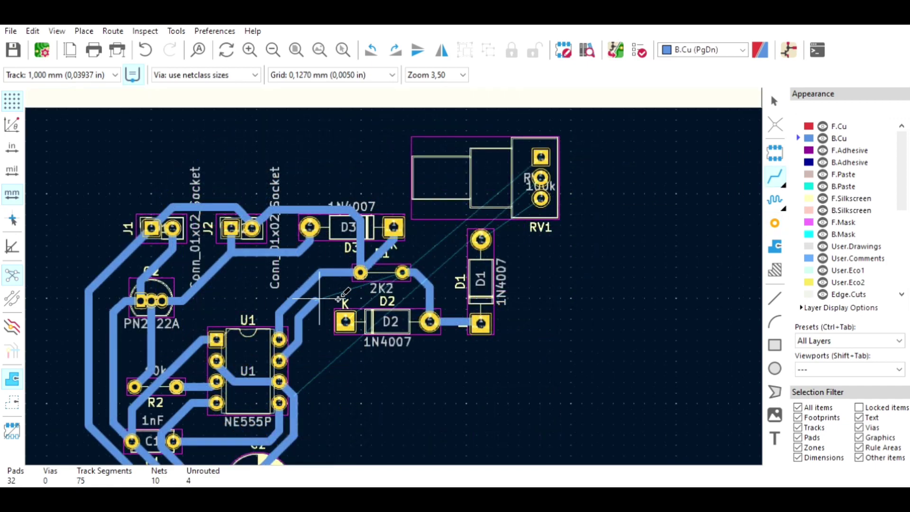
pyautogui.click(315, 301)
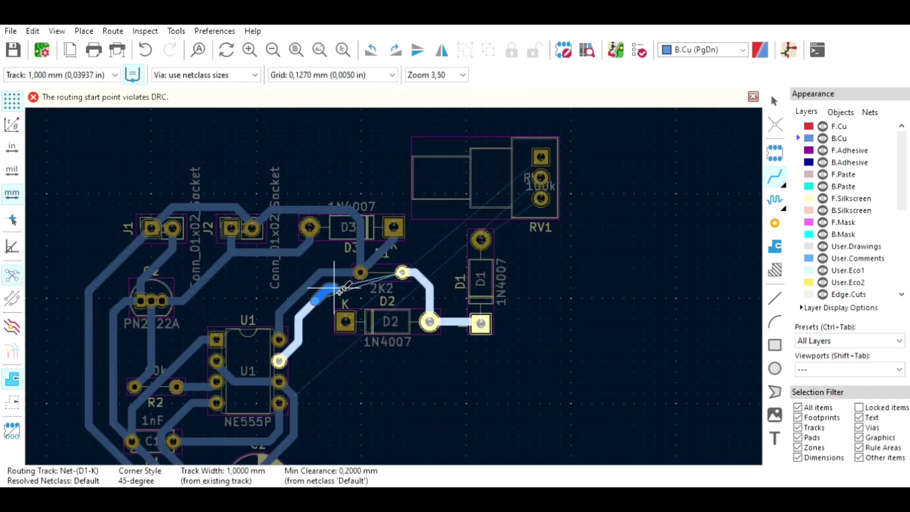
pyautogui.click(403, 273)
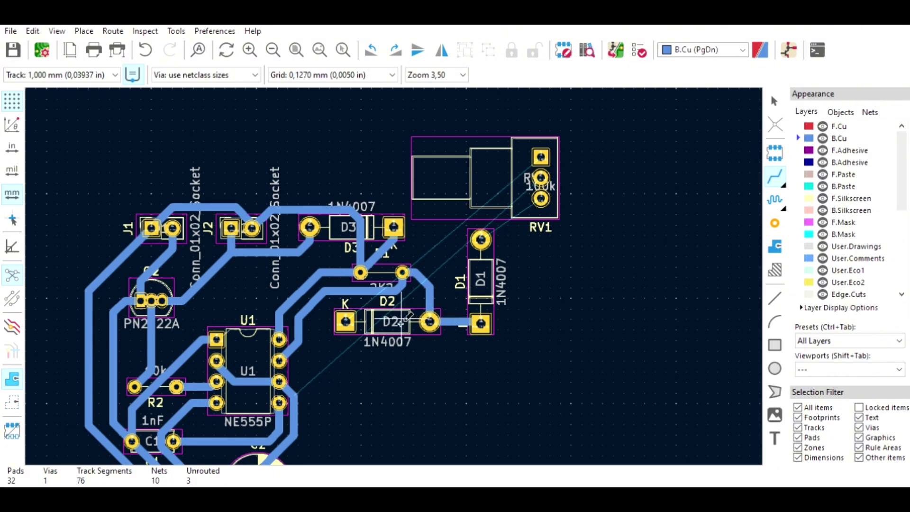
# Step: Route D2's K pad below and around D1 to RV1's upper pad, and D1's upper pad to RV1's lower pad
pyautogui.click(346, 323)
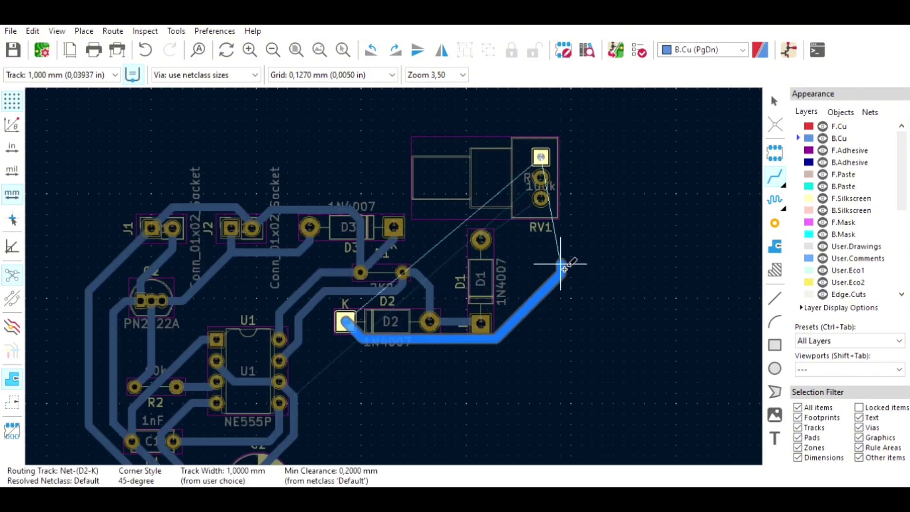
pyautogui.click(562, 165)
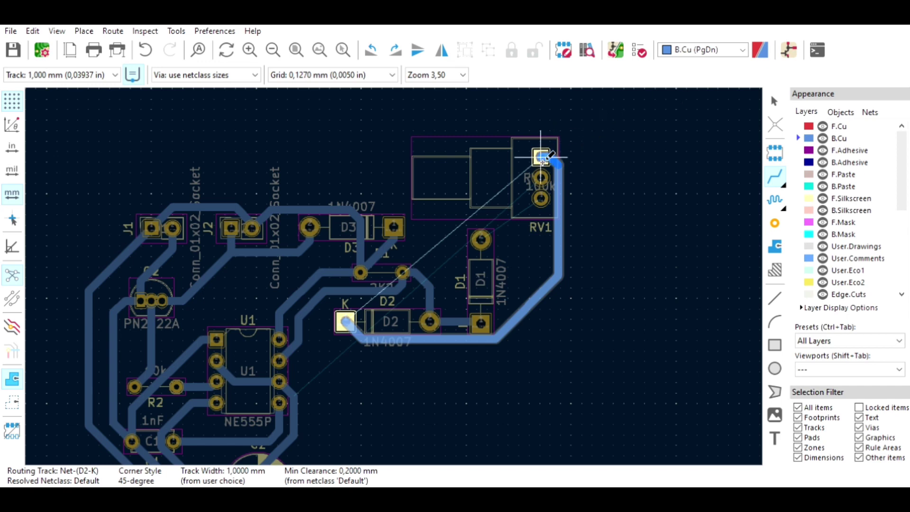
pyautogui.click(546, 160)
pyautogui.click(481, 241)
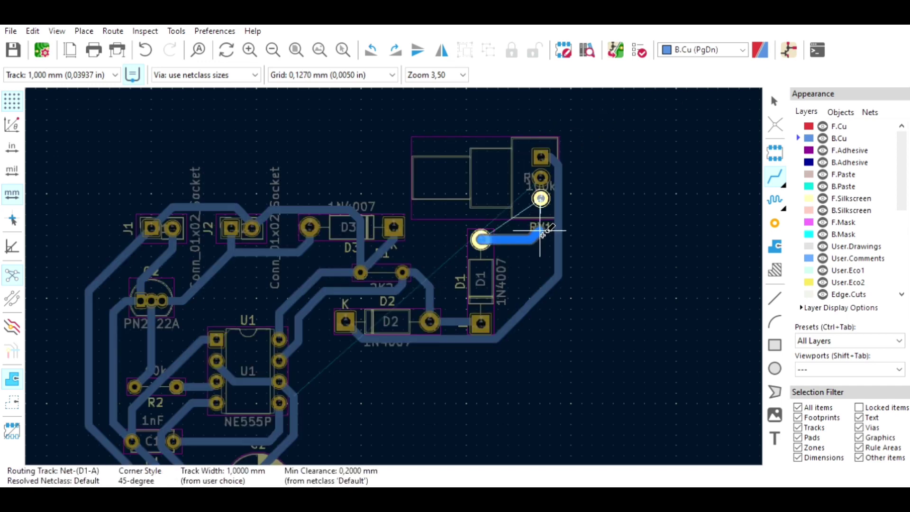
pyautogui.click(545, 200)
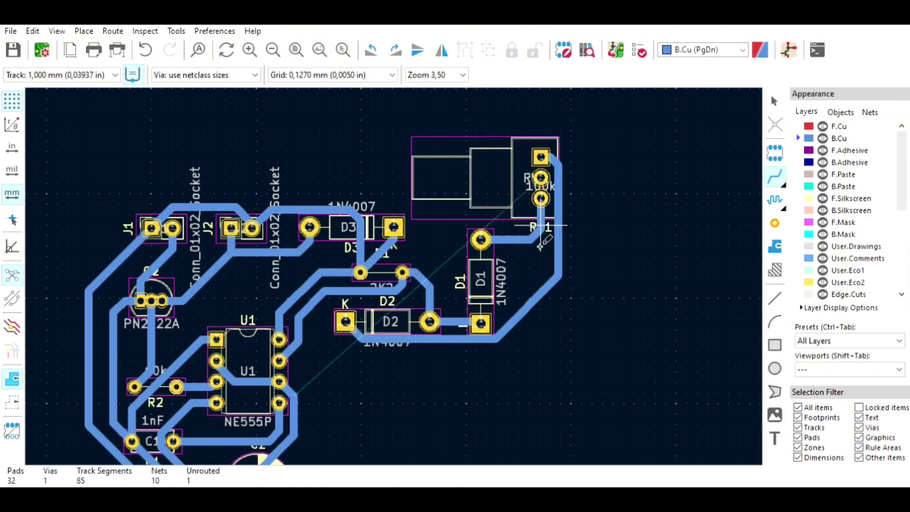
# Step: Route a B.Cu track from U1's third right pad's track around the outside of D1 and over RV1's upper pad to its middle pad
pyautogui.click(297, 399)
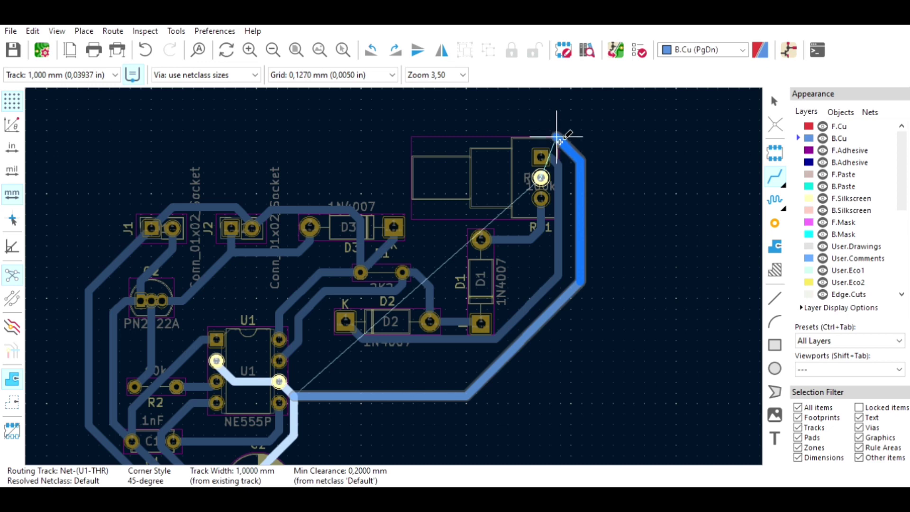
pyautogui.click(558, 138)
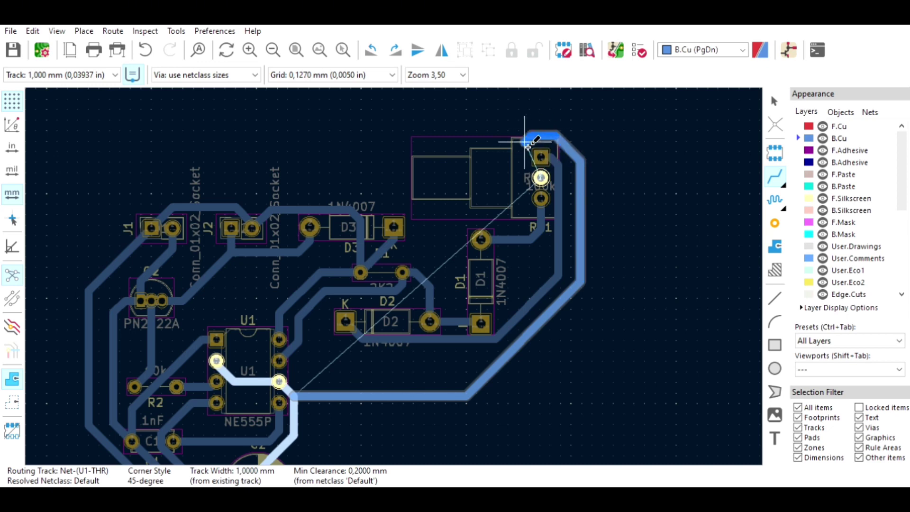
pyautogui.click(541, 174)
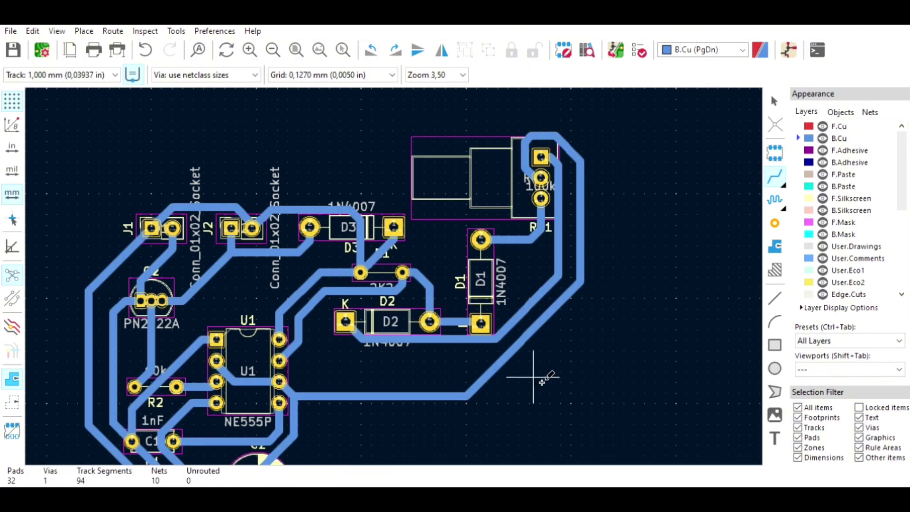
# Step: Draw a rectangle on B.Cu enclosing all footprints and tracks as the board outline
pyautogui.scroll(-2, 542, 382)
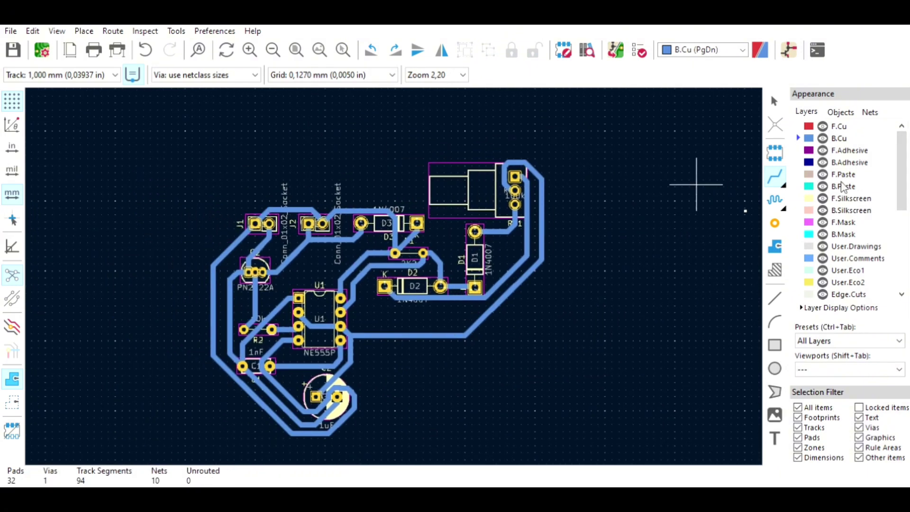
pyautogui.click(775, 345)
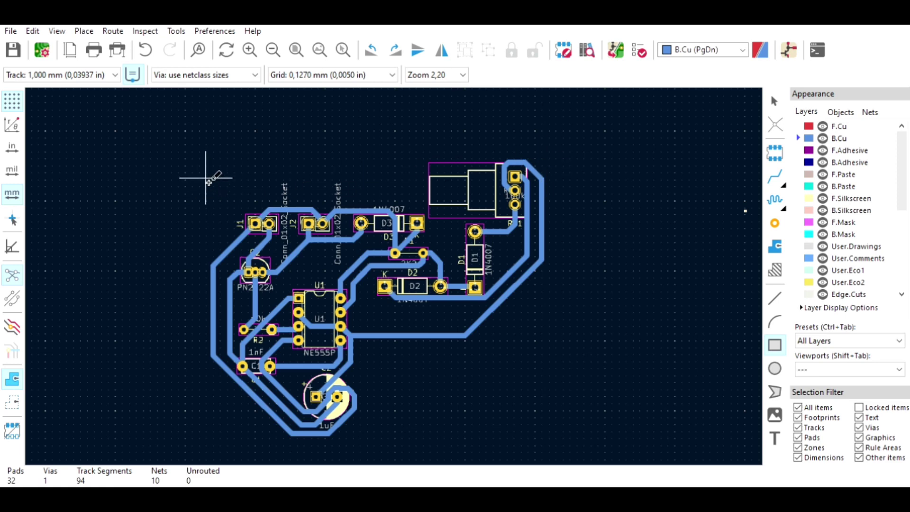
pyautogui.click(209, 161)
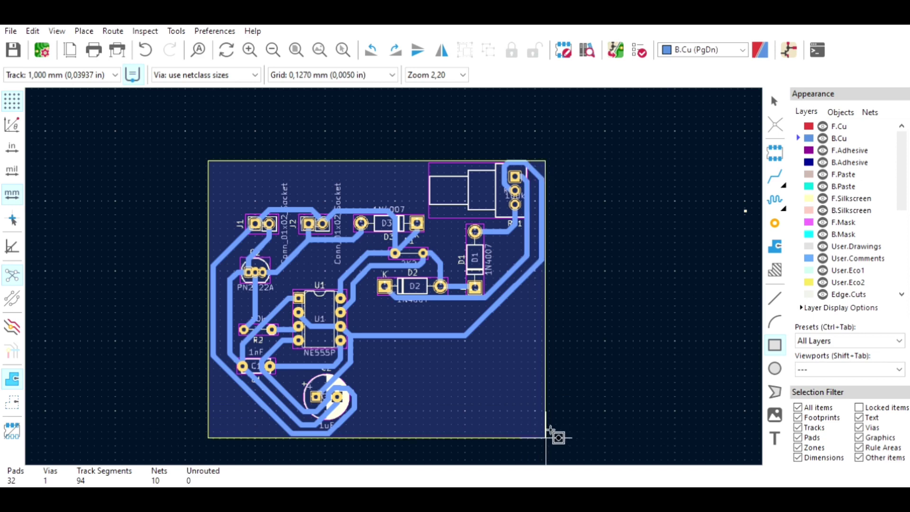
pyautogui.moveTo(549, 436); pyautogui.dragTo(548, 436)
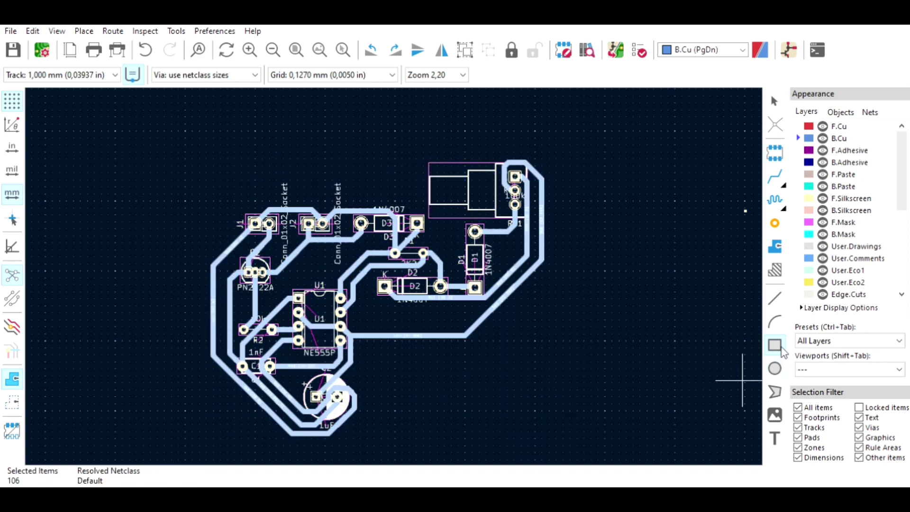
pyautogui.click(192, 143)
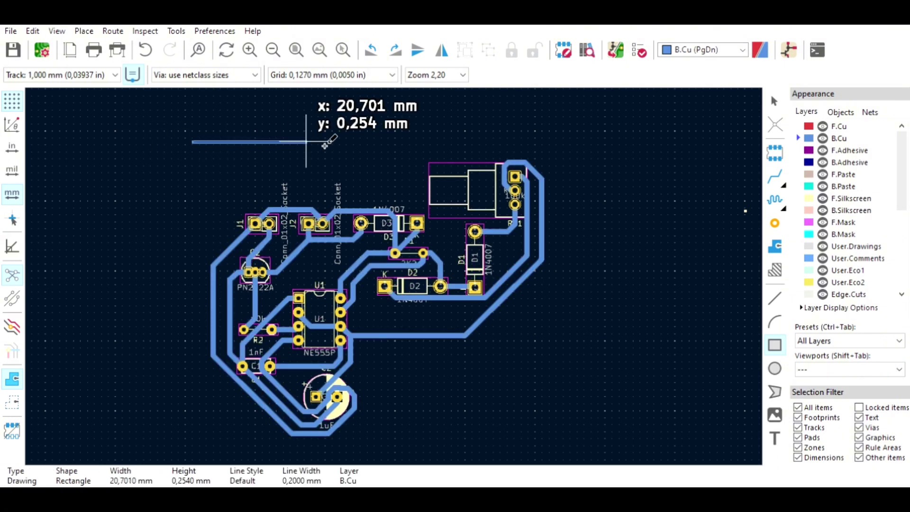
pyautogui.click(551, 440)
pyautogui.click(664, 266)
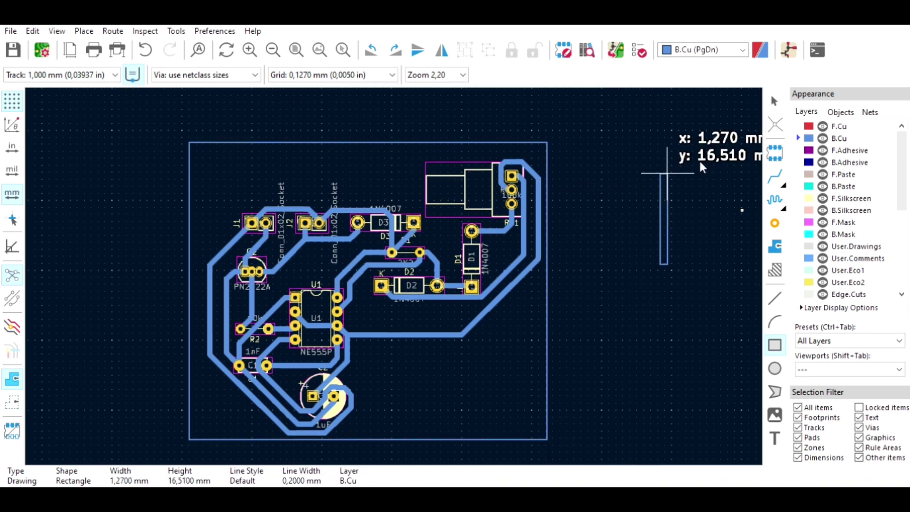
pyautogui.click(667, 174)
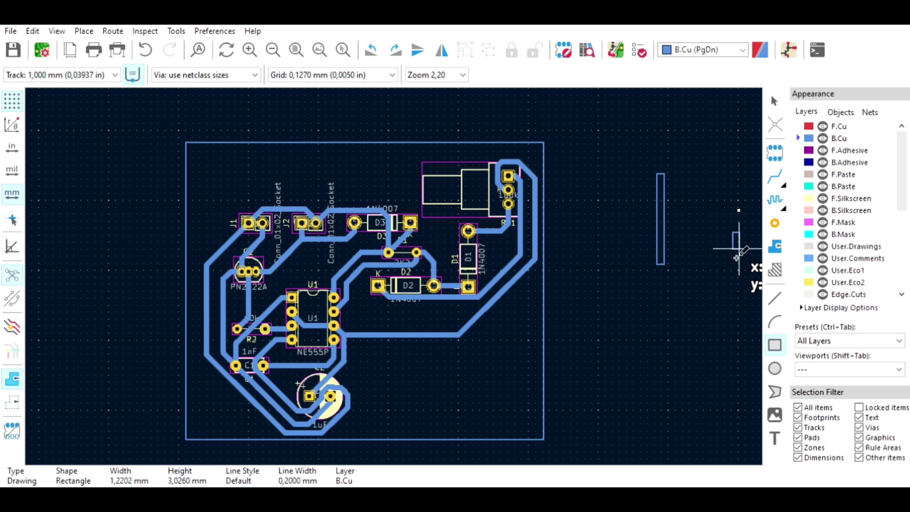
pyautogui.press('Escape')
pyautogui.hotkey('ctrl', 'z')
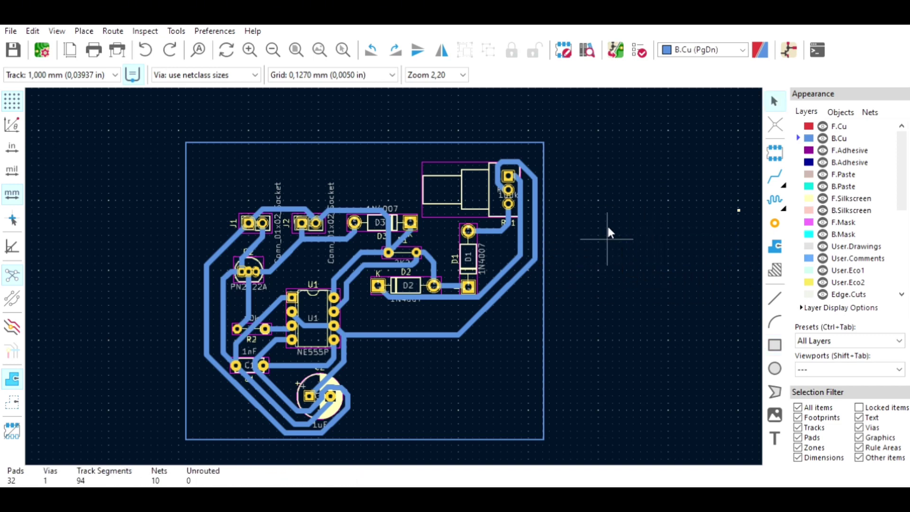
pyautogui.moveTo(609, 228); pyautogui.dragTo(656, 235, button='middle')
pyautogui.scroll(-1, 647, 226)
pyautogui.scroll(2, 394, 262)
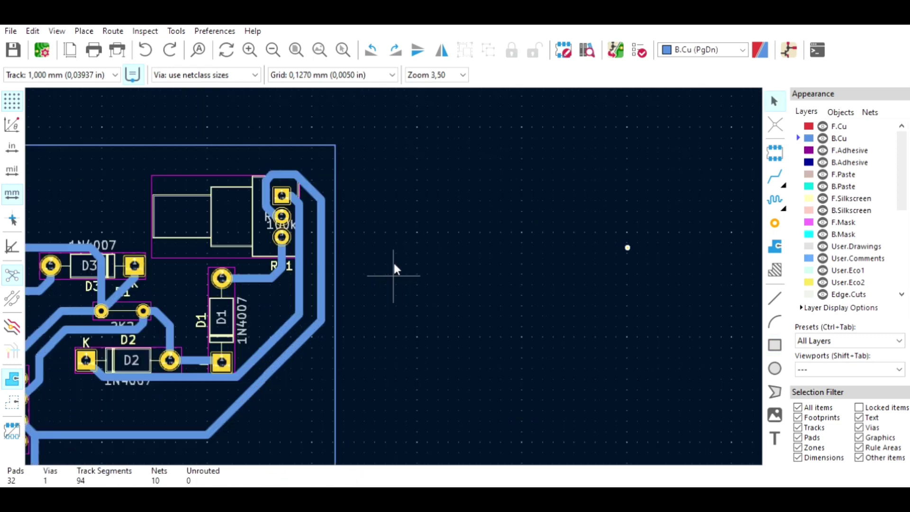
pyautogui.moveTo(394, 262); pyautogui.dragTo(561, 237, button='middle')
pyautogui.moveTo(419, 237); pyautogui.dragTo(557, 181, button='middle')
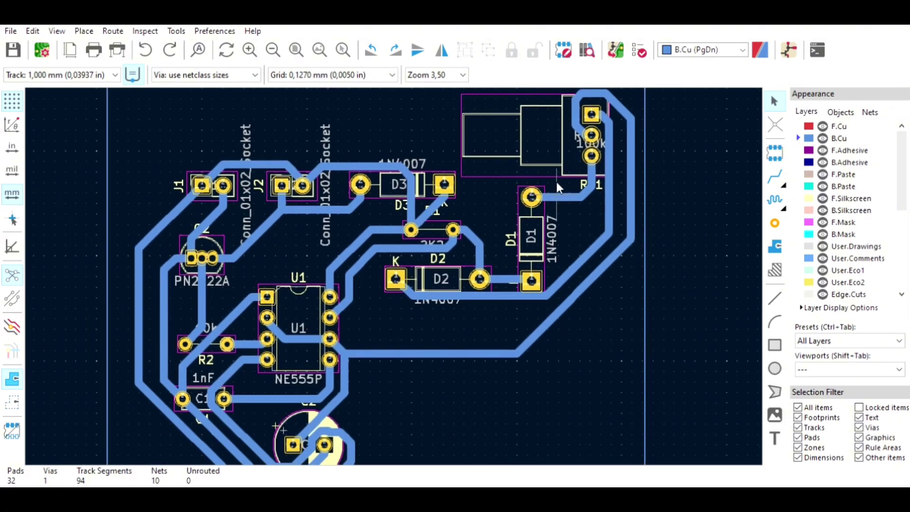
pyautogui.scroll(-1, 557, 182)
pyautogui.moveTo(435, 269); pyautogui.dragTo(503, 221, button='middle')
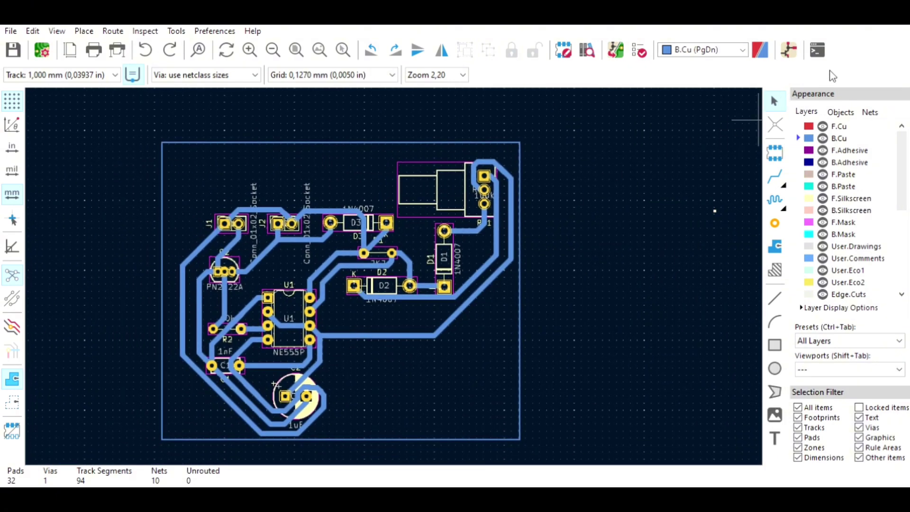